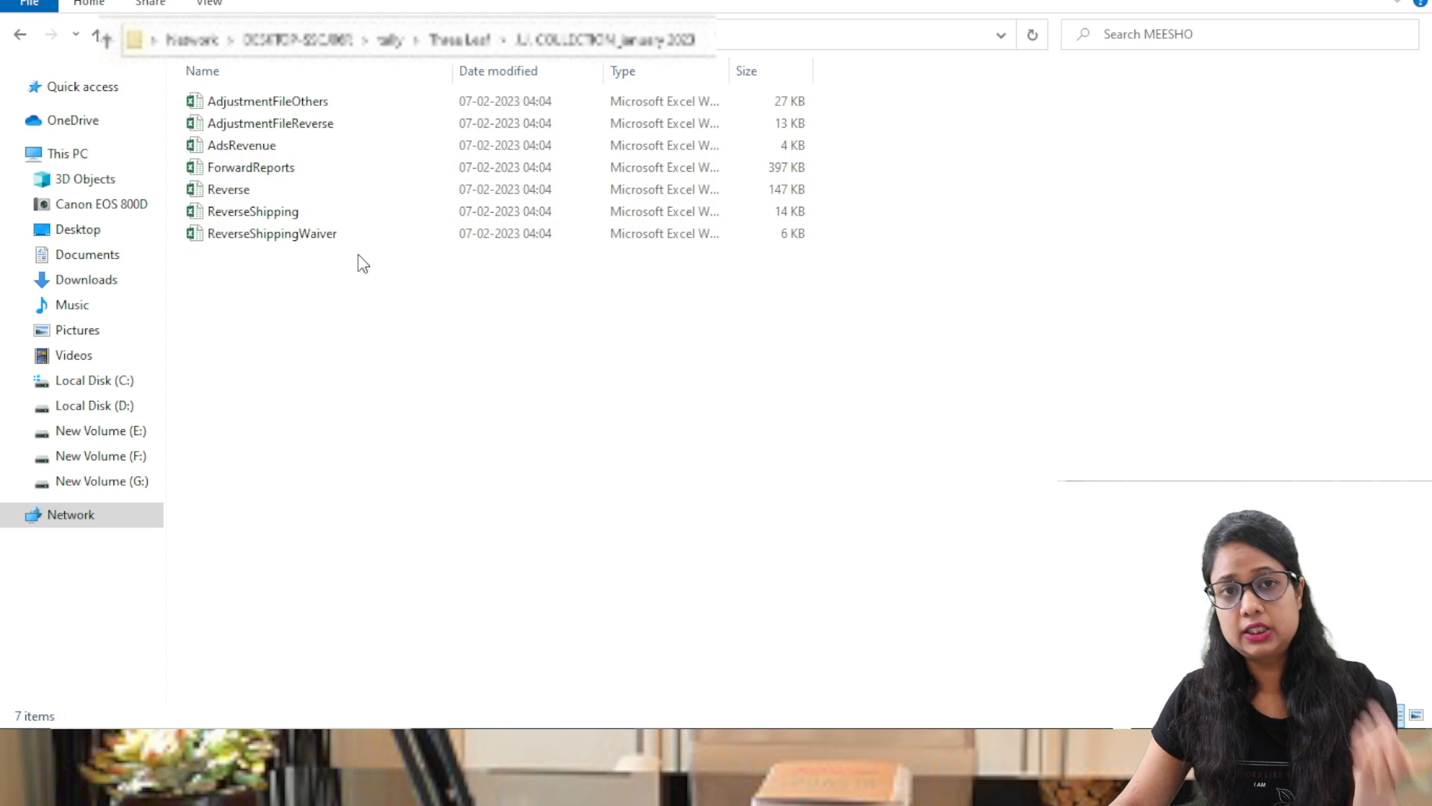
Switch to the Repotic website and open the new-account sign-up form from its login page
click(20, 35)
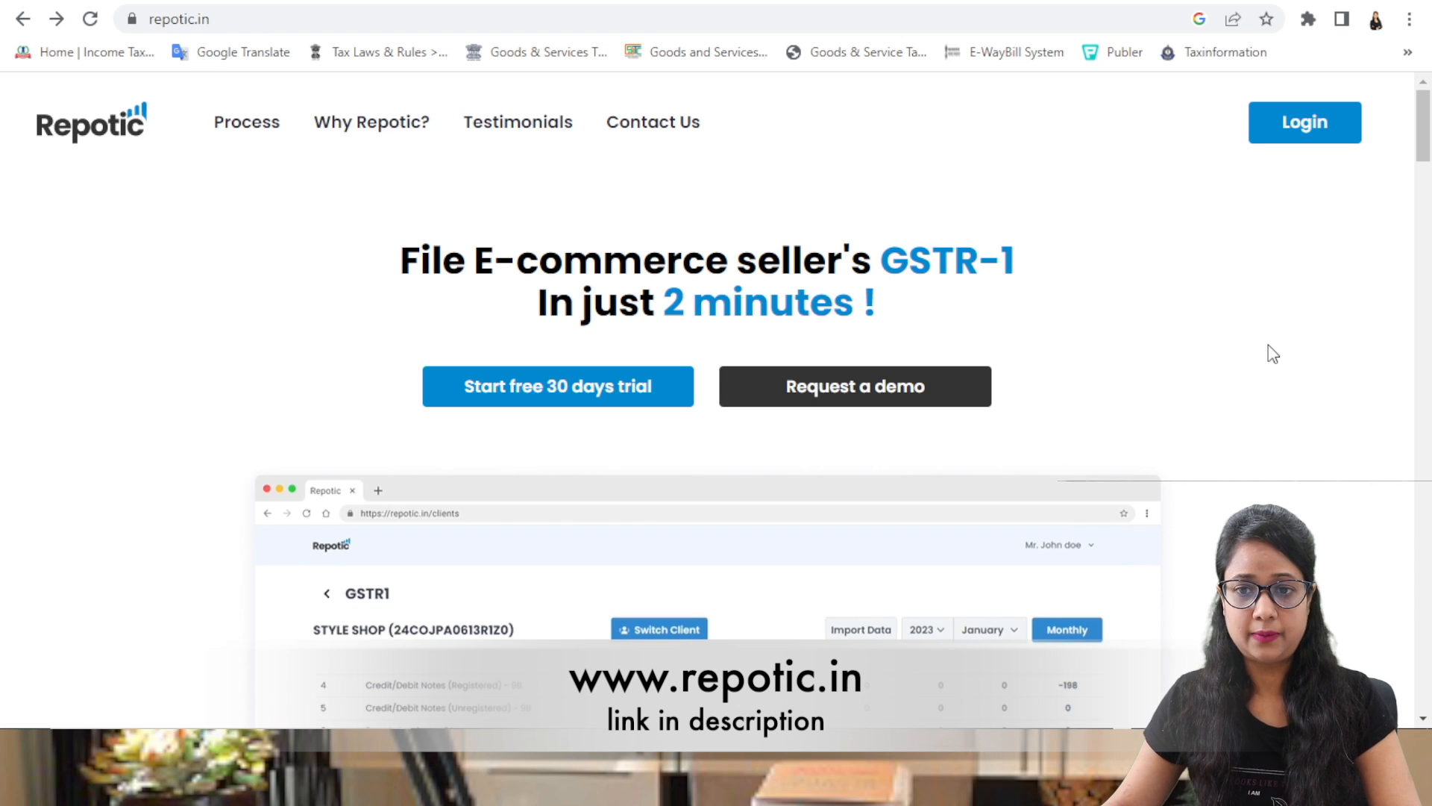
click(1300, 139)
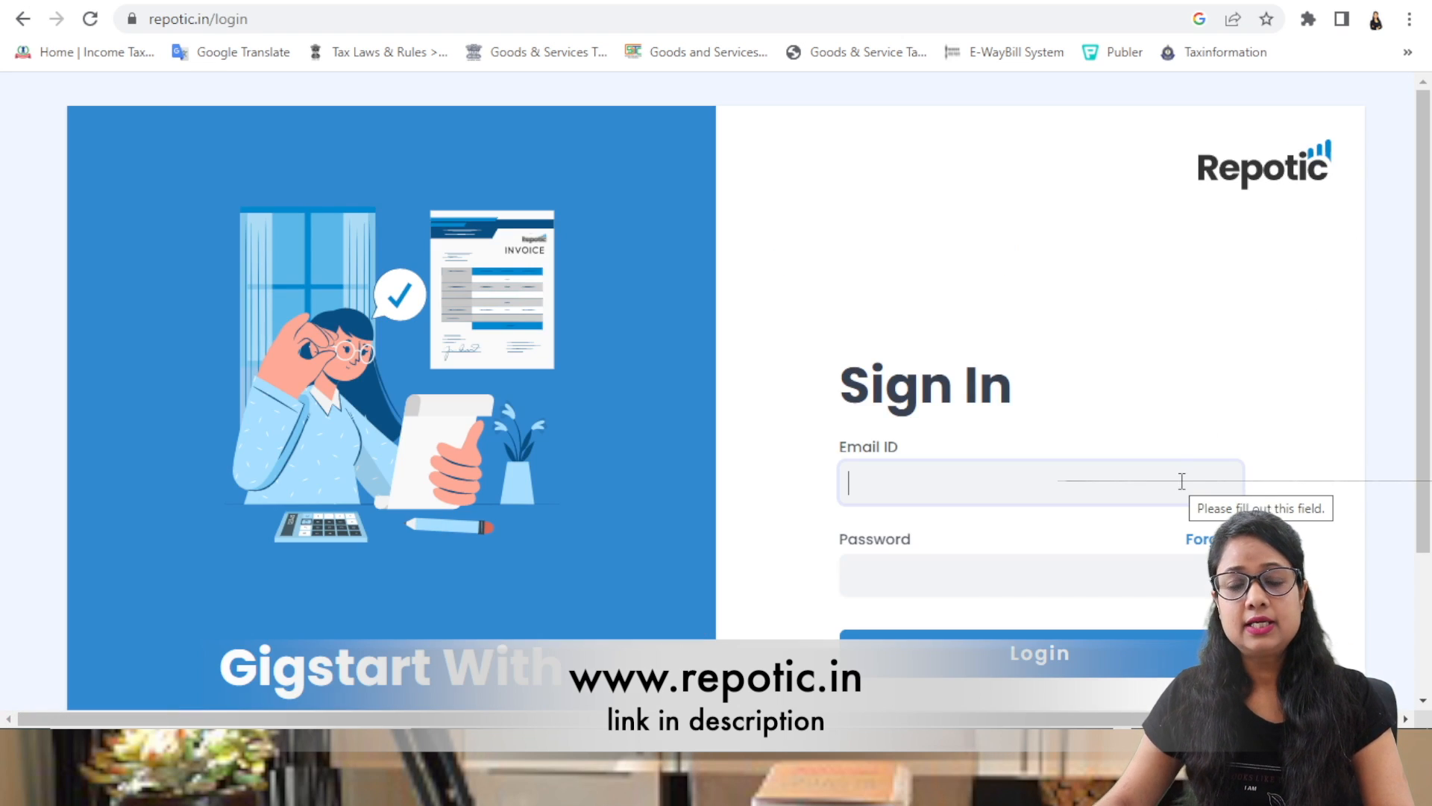
scroll(1167, 407, down, 3)
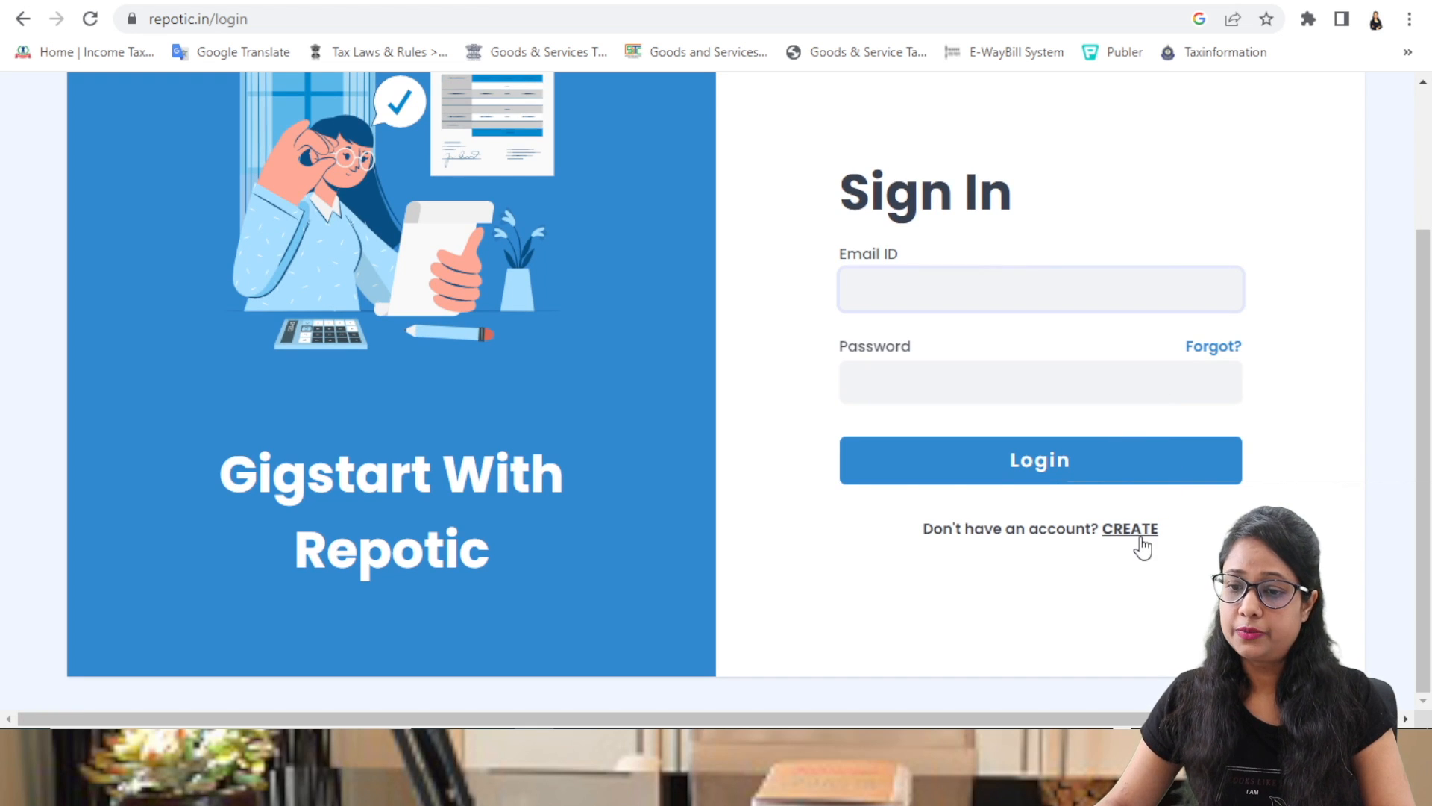
click(1138, 533)
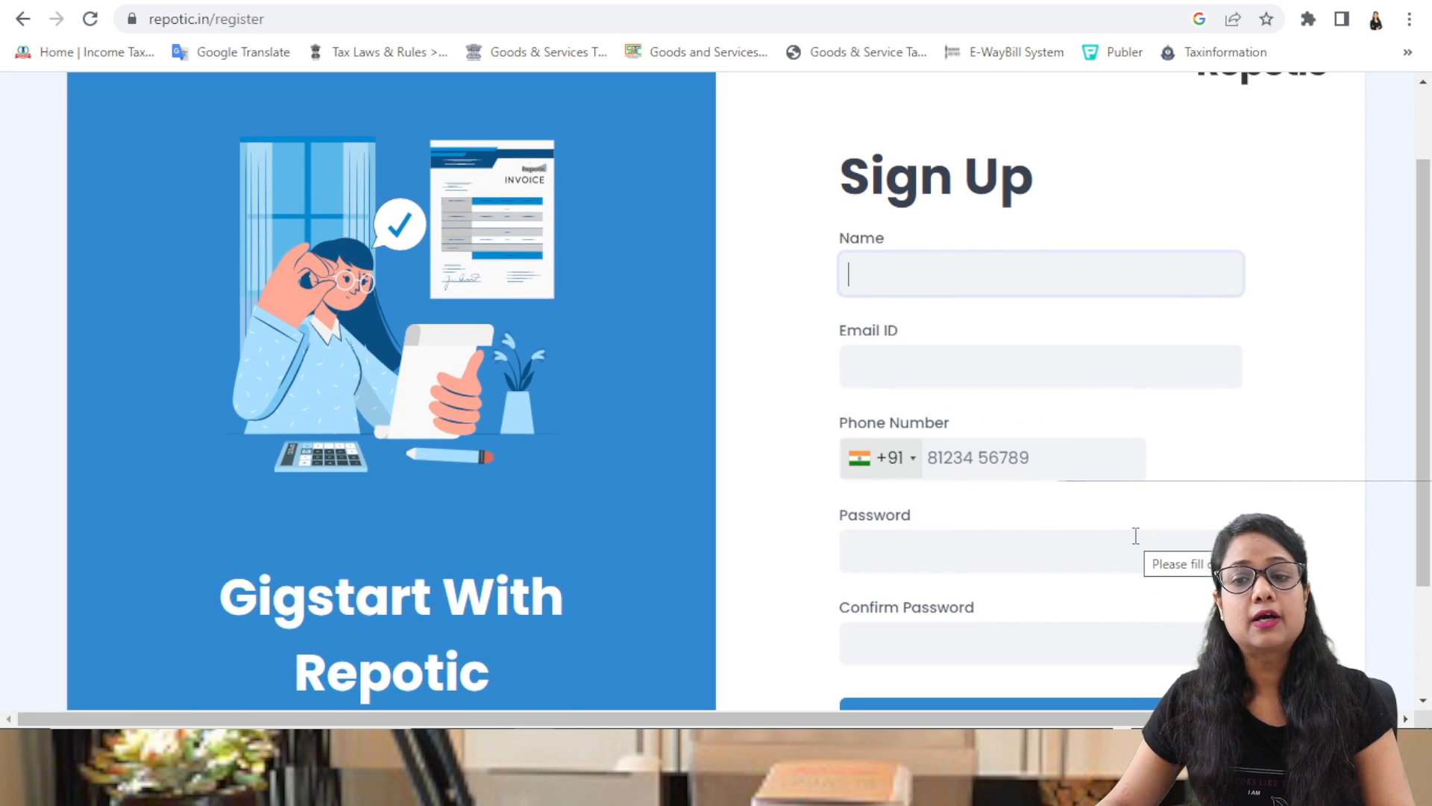
Examine the fields required on the sign-up form and return to the existing-account login
scroll(1139, 542, down, 2)
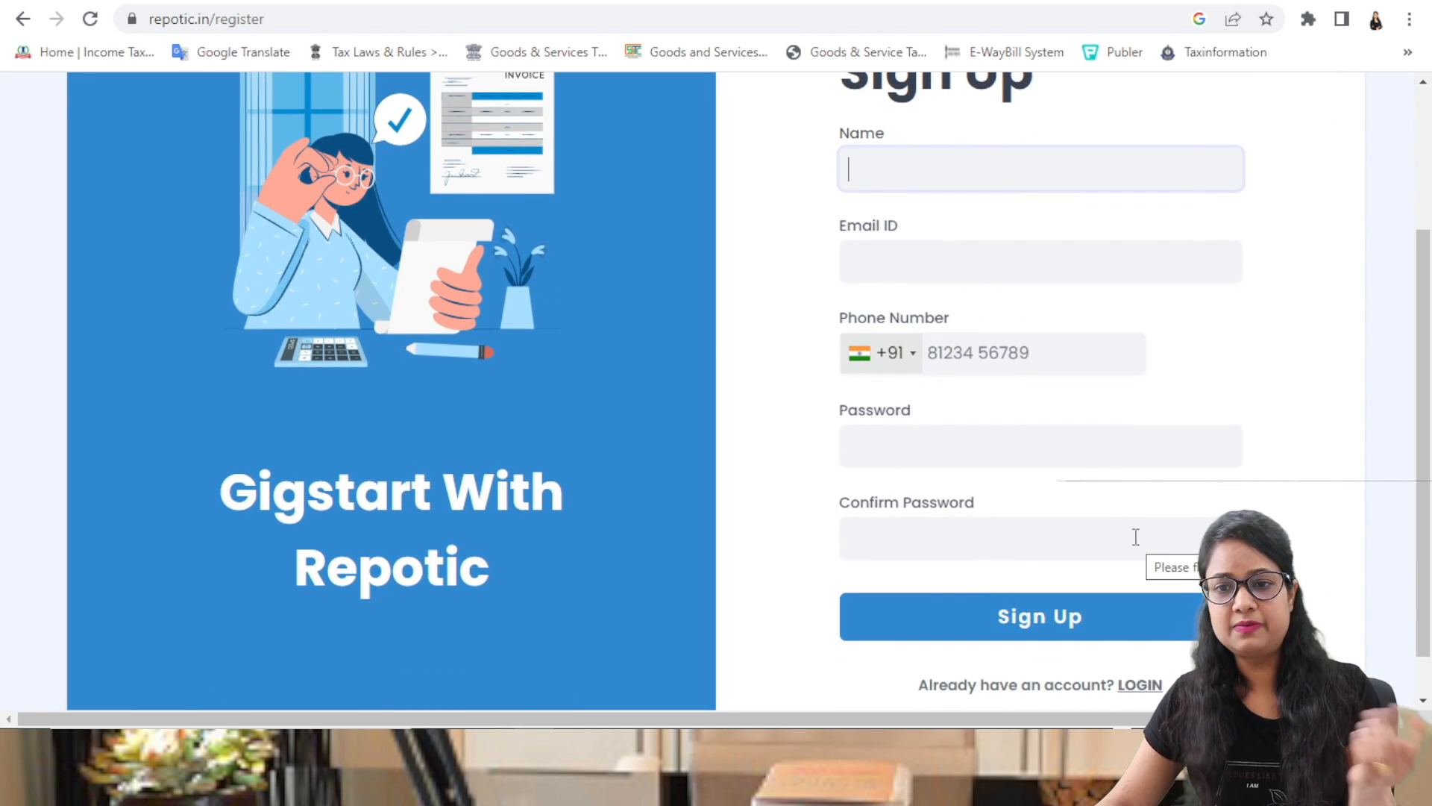
scroll(1130, 531, up, 2)
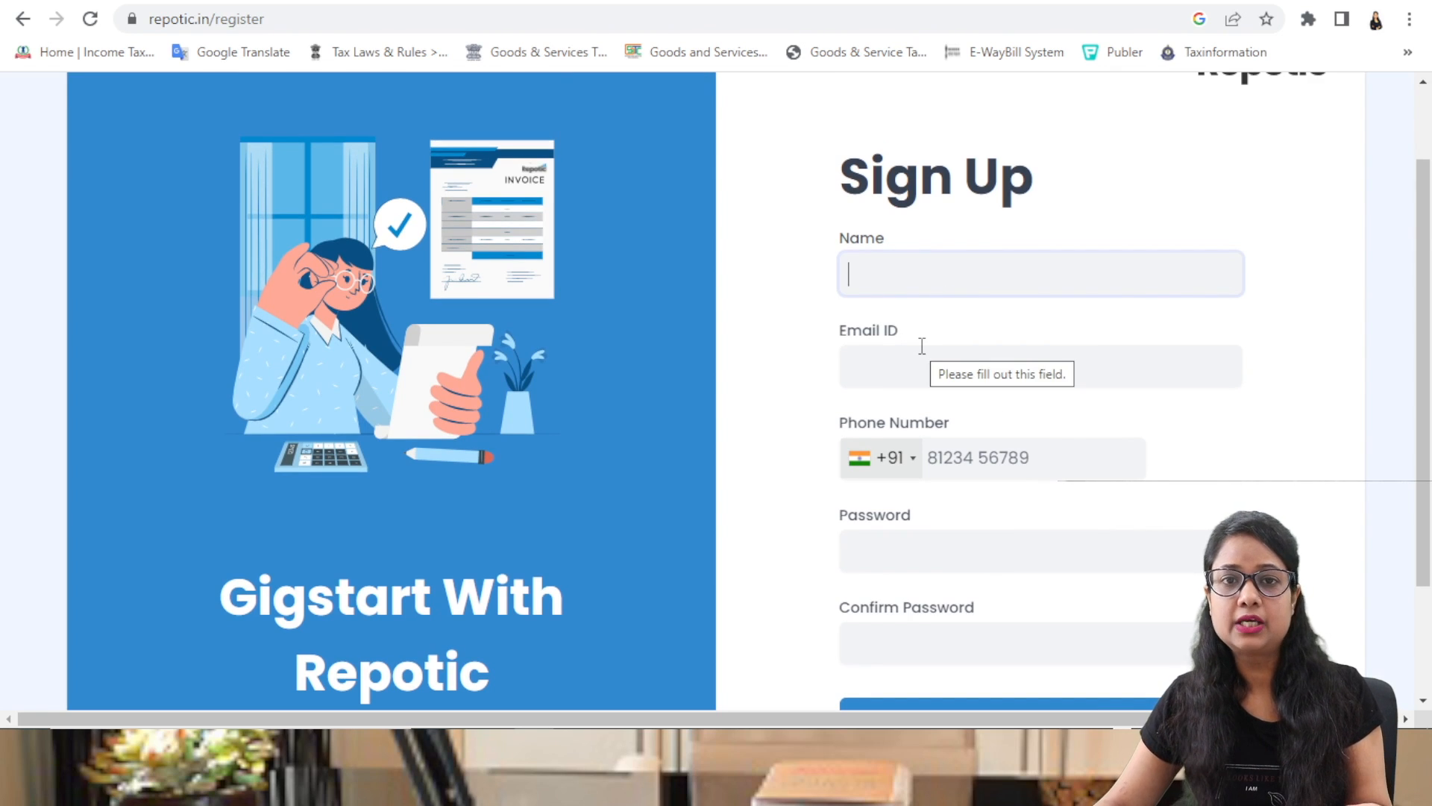
scroll(927, 449, down, 2)
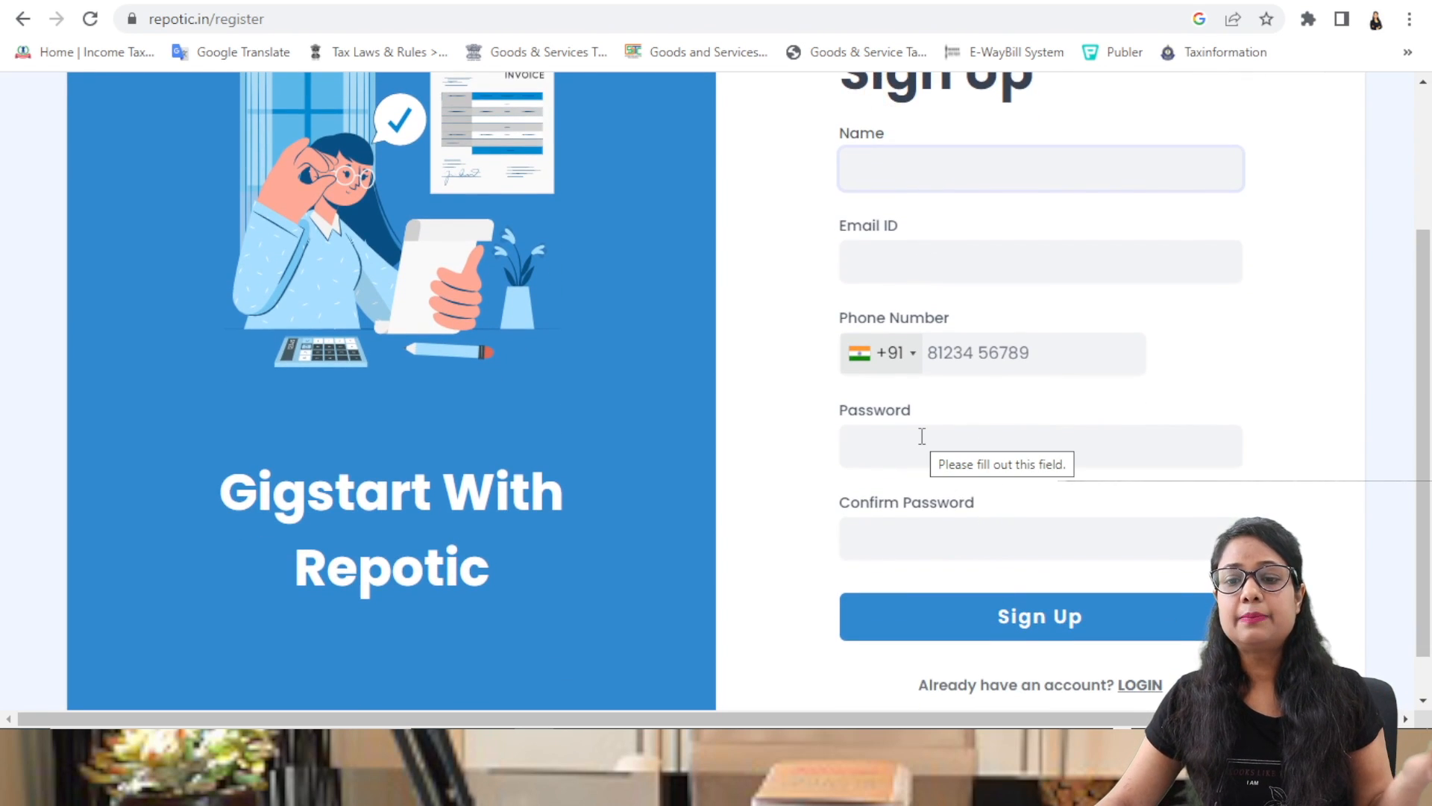
click(1141, 686)
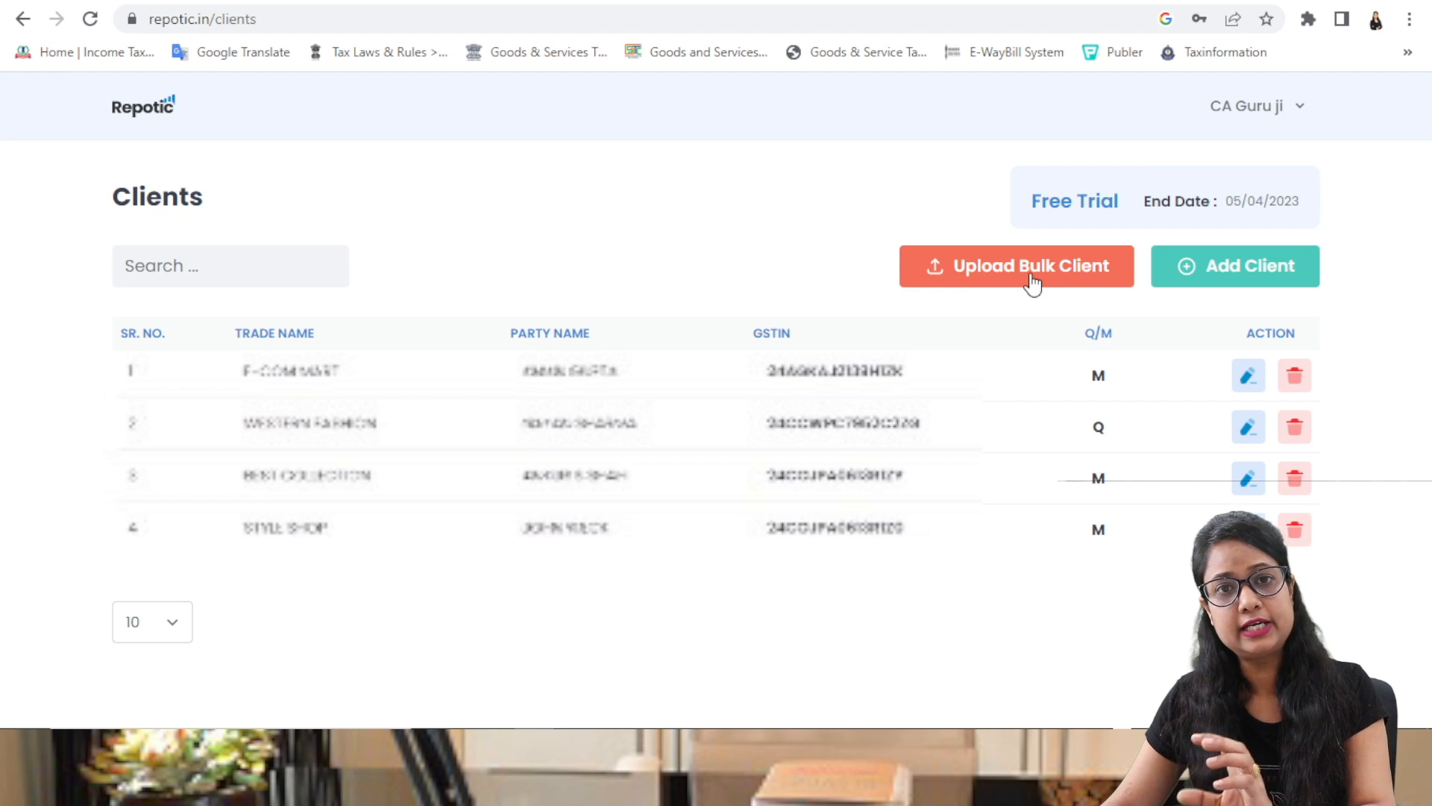
Add a new client with its trade name, party name and GSTIN, with the filing frequency set to Quarterly
click(1242, 282)
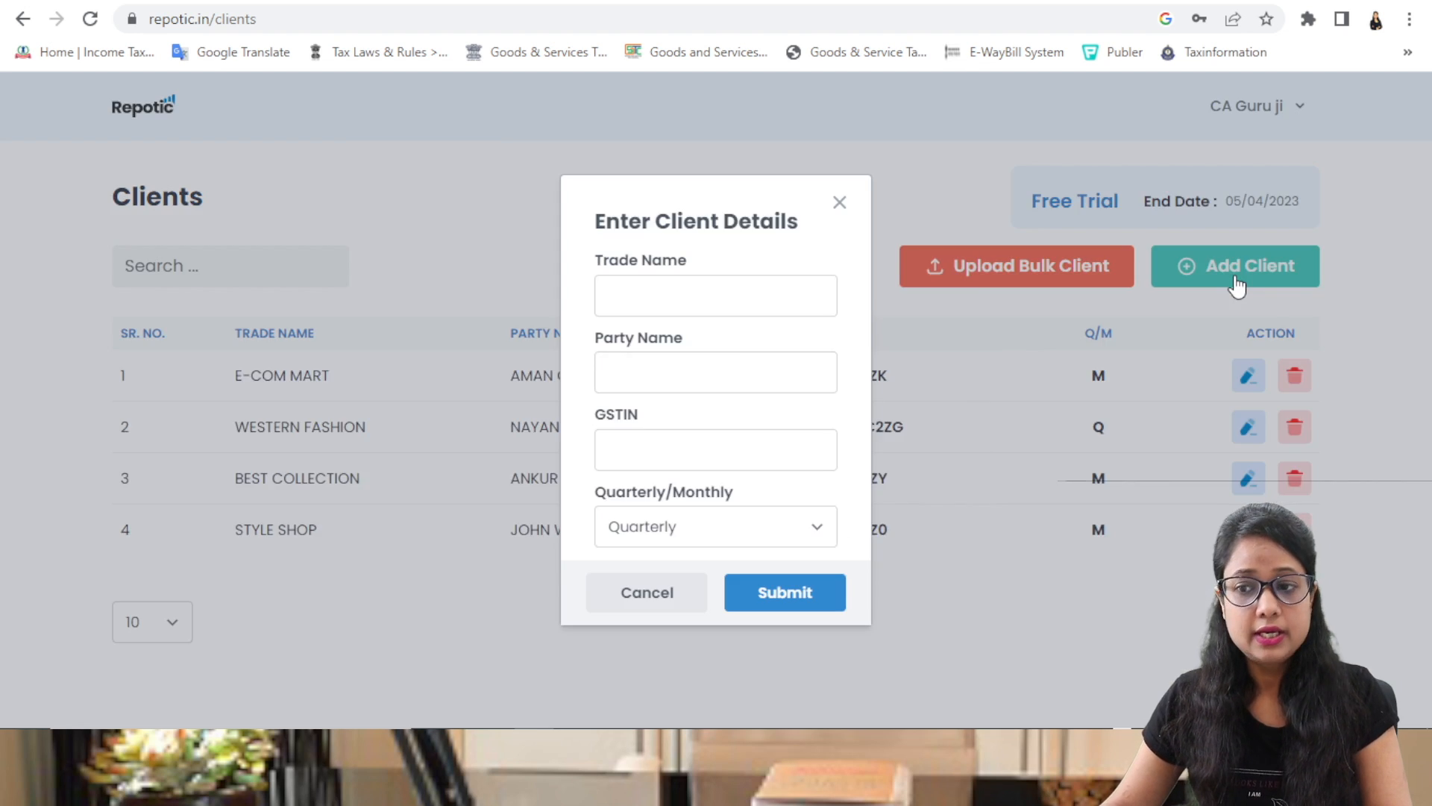
click(656, 293)
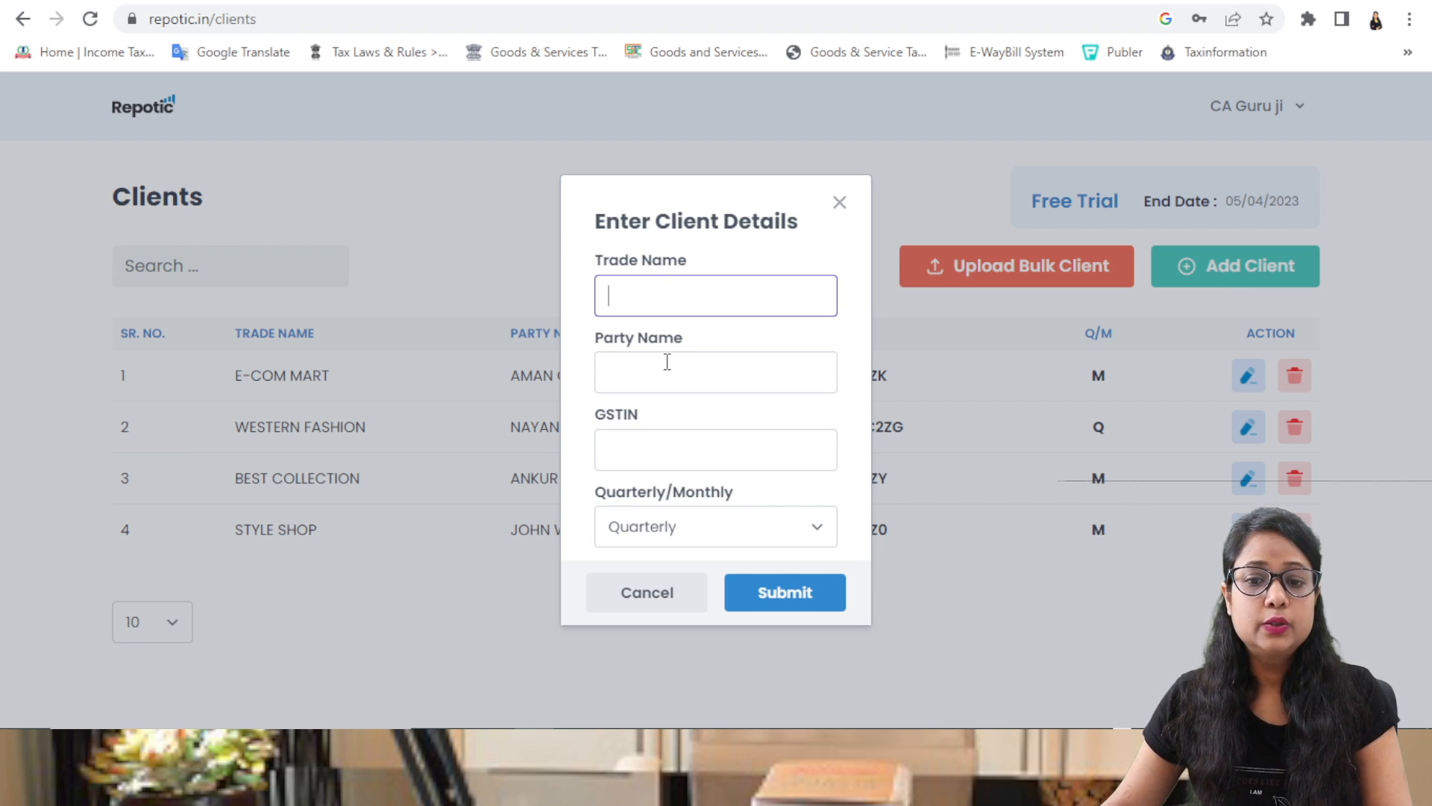
click(719, 533)
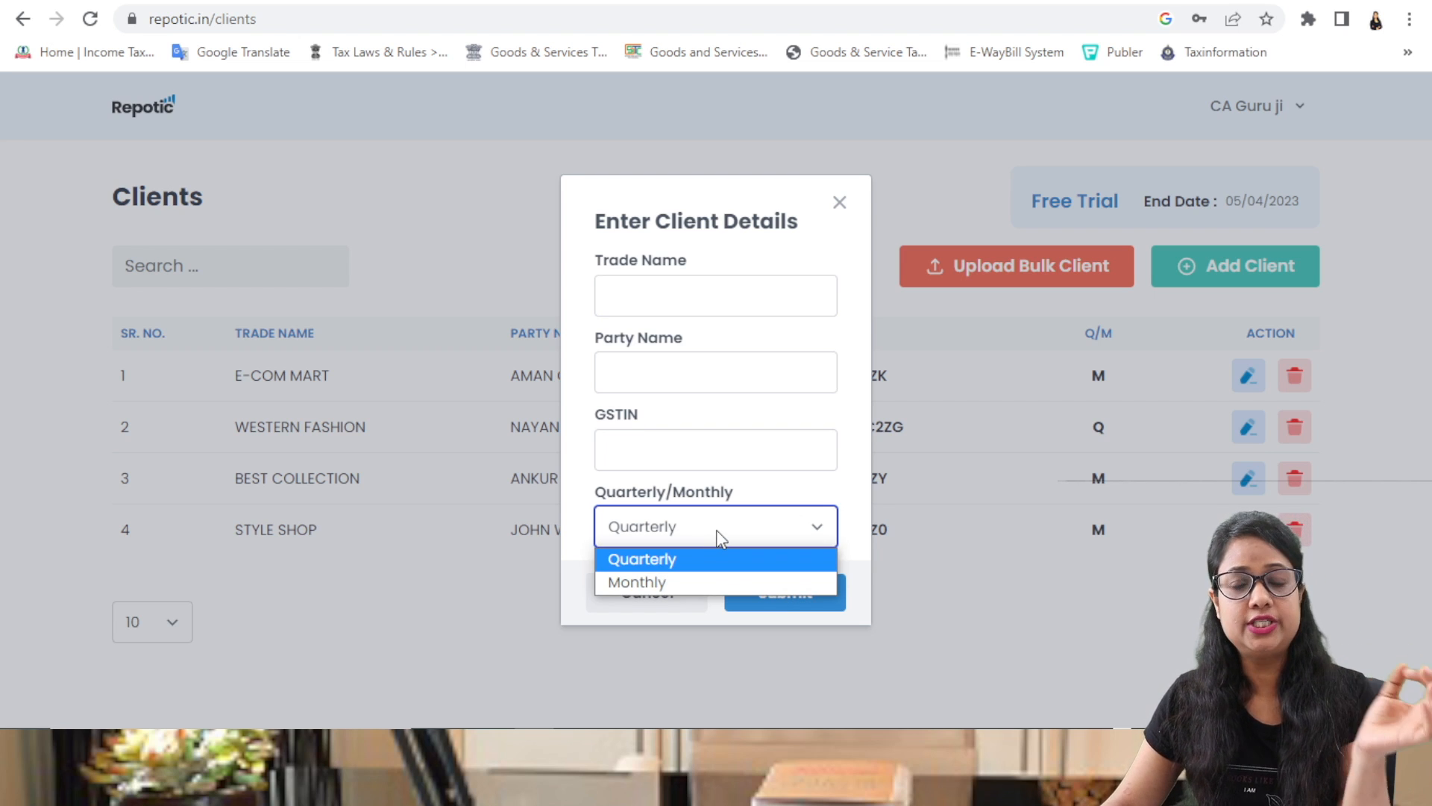
click(729, 561)
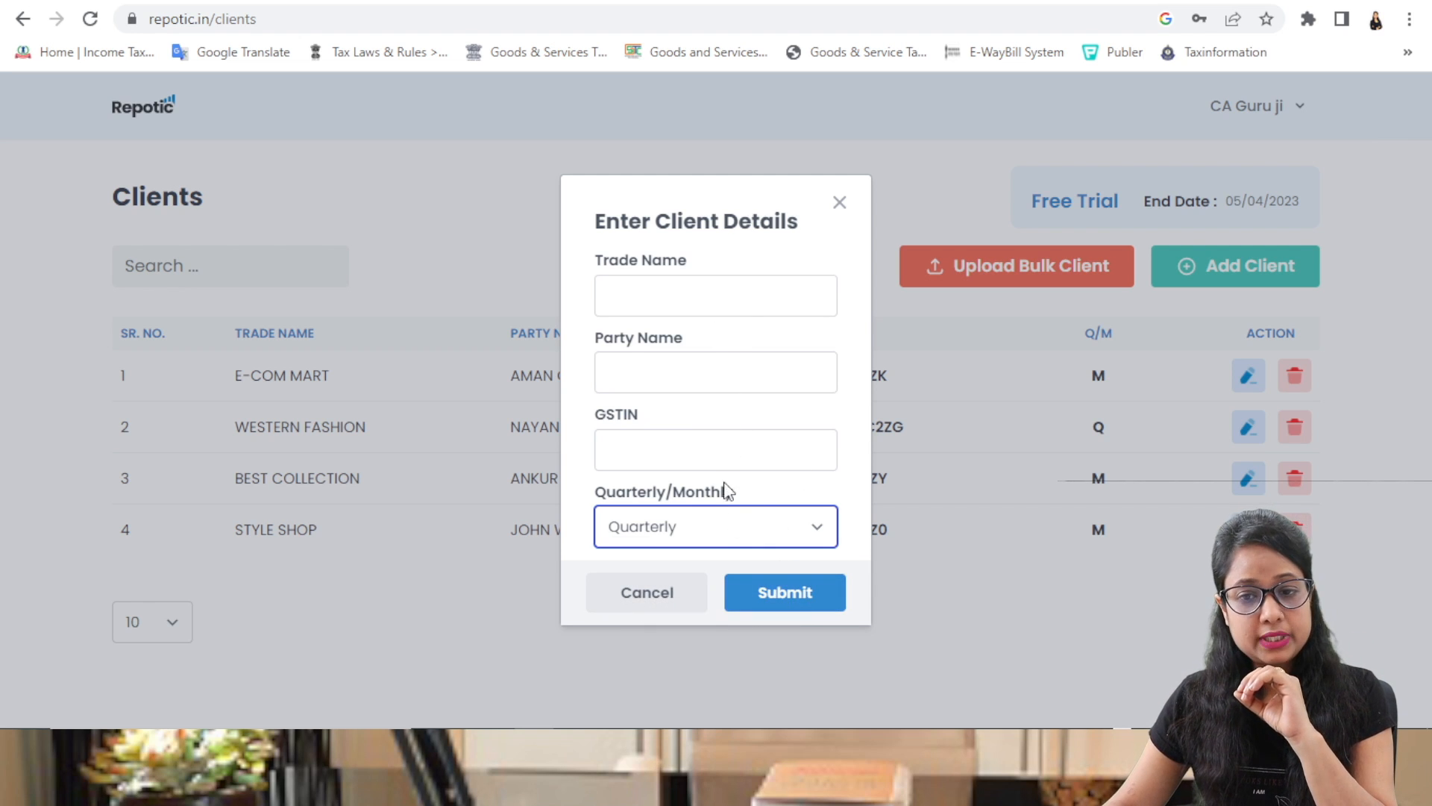
click(799, 594)
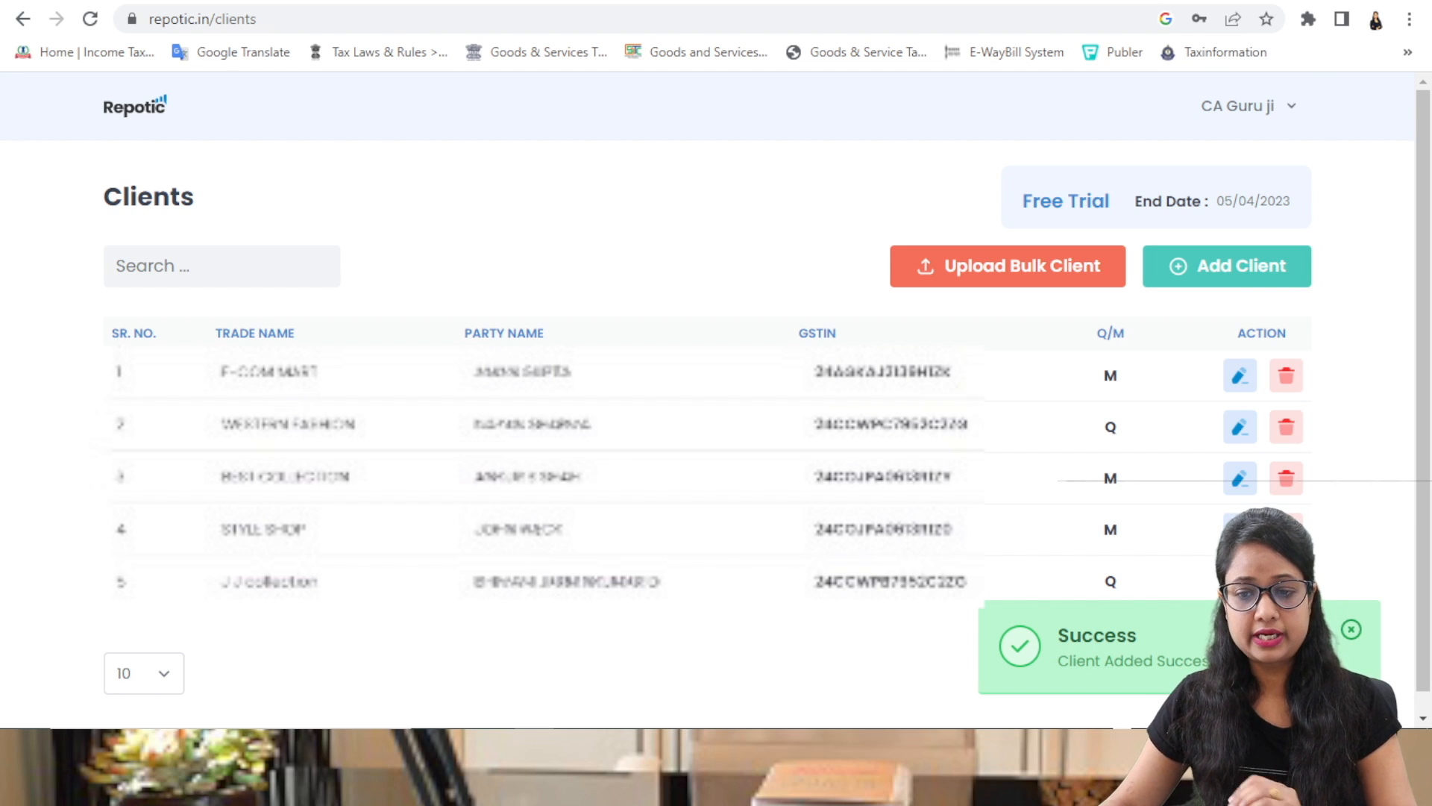
Open the new client's return, set the month to January 2023 and go to its data import page
scroll(1119, 642, down, 1)
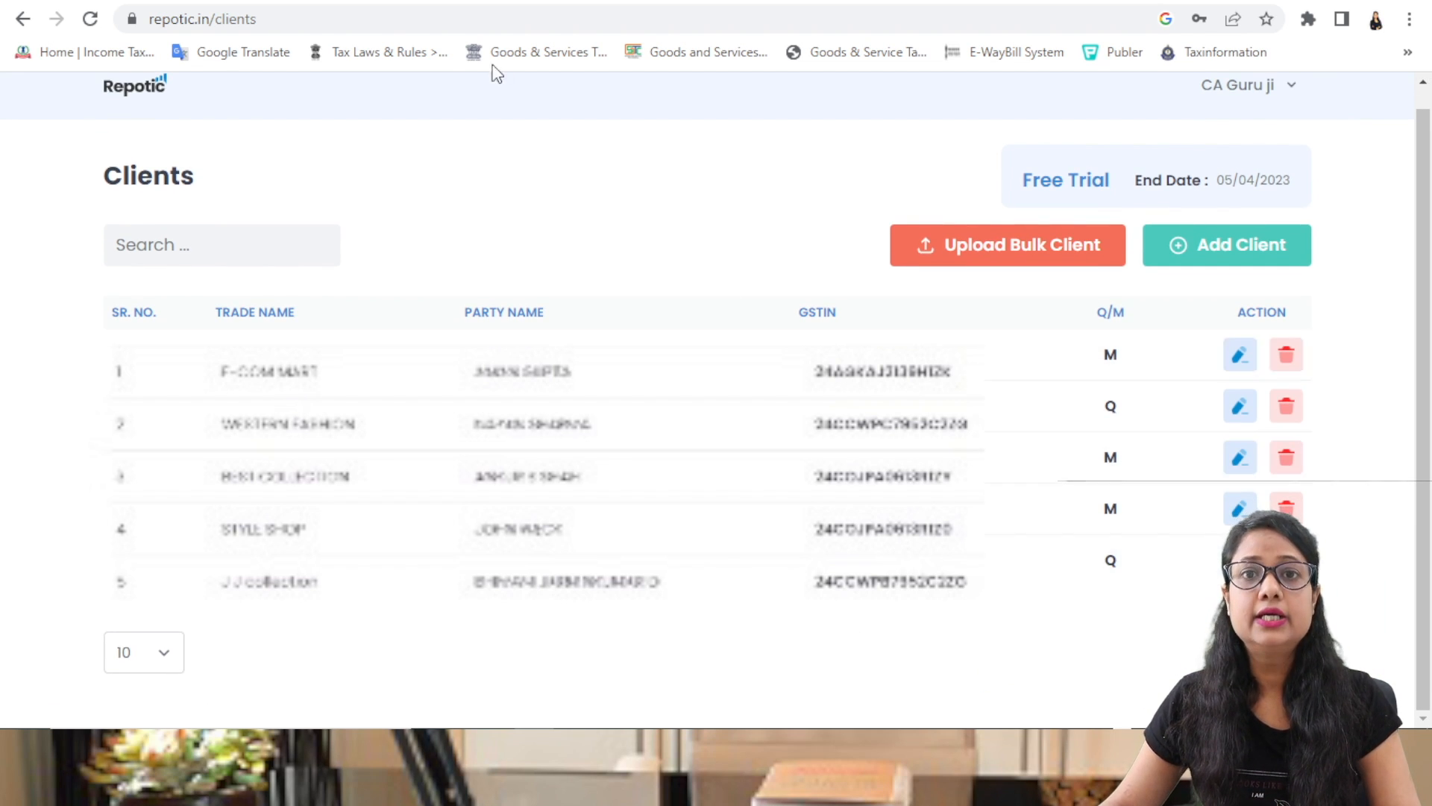
scroll(1126, 559, up, 1)
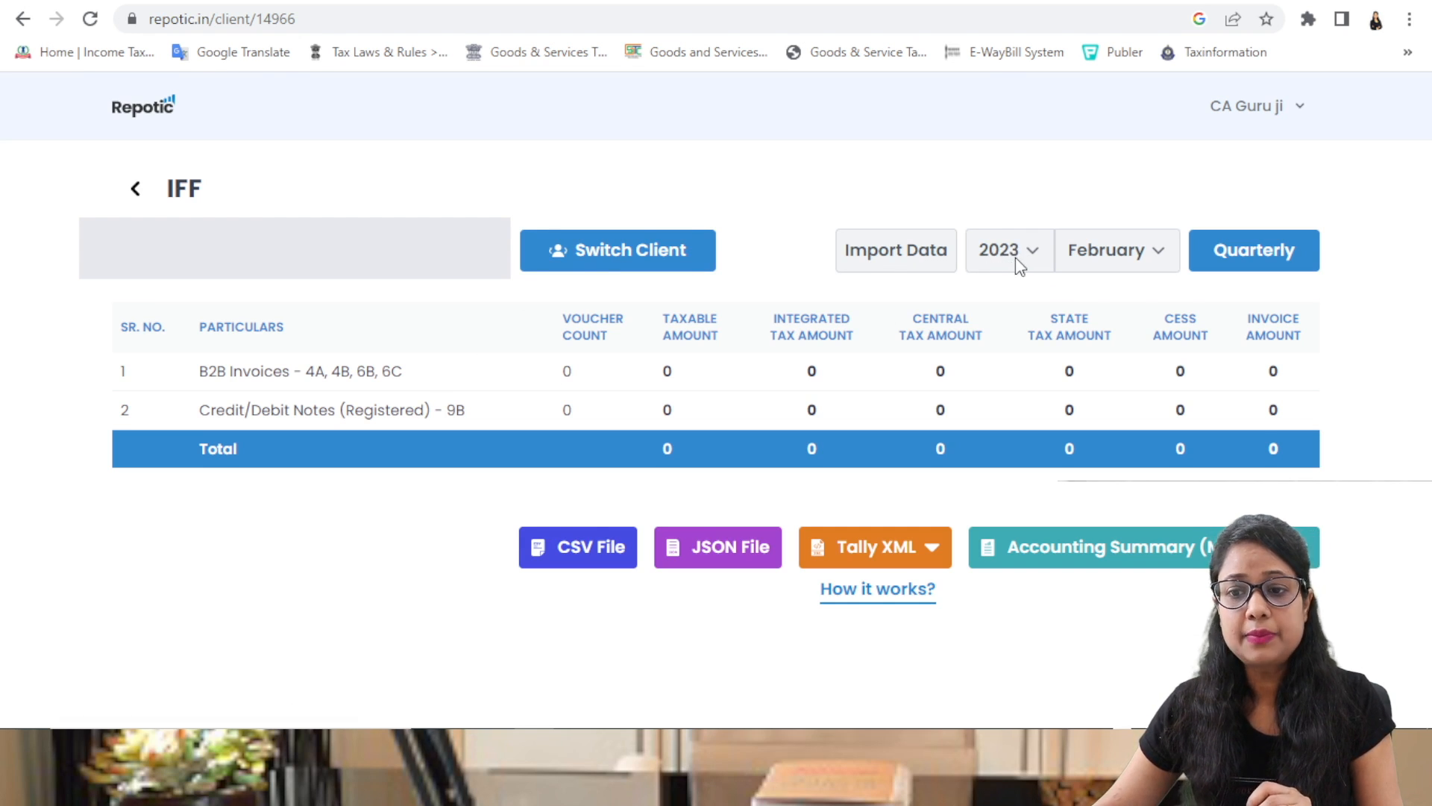
click(1119, 267)
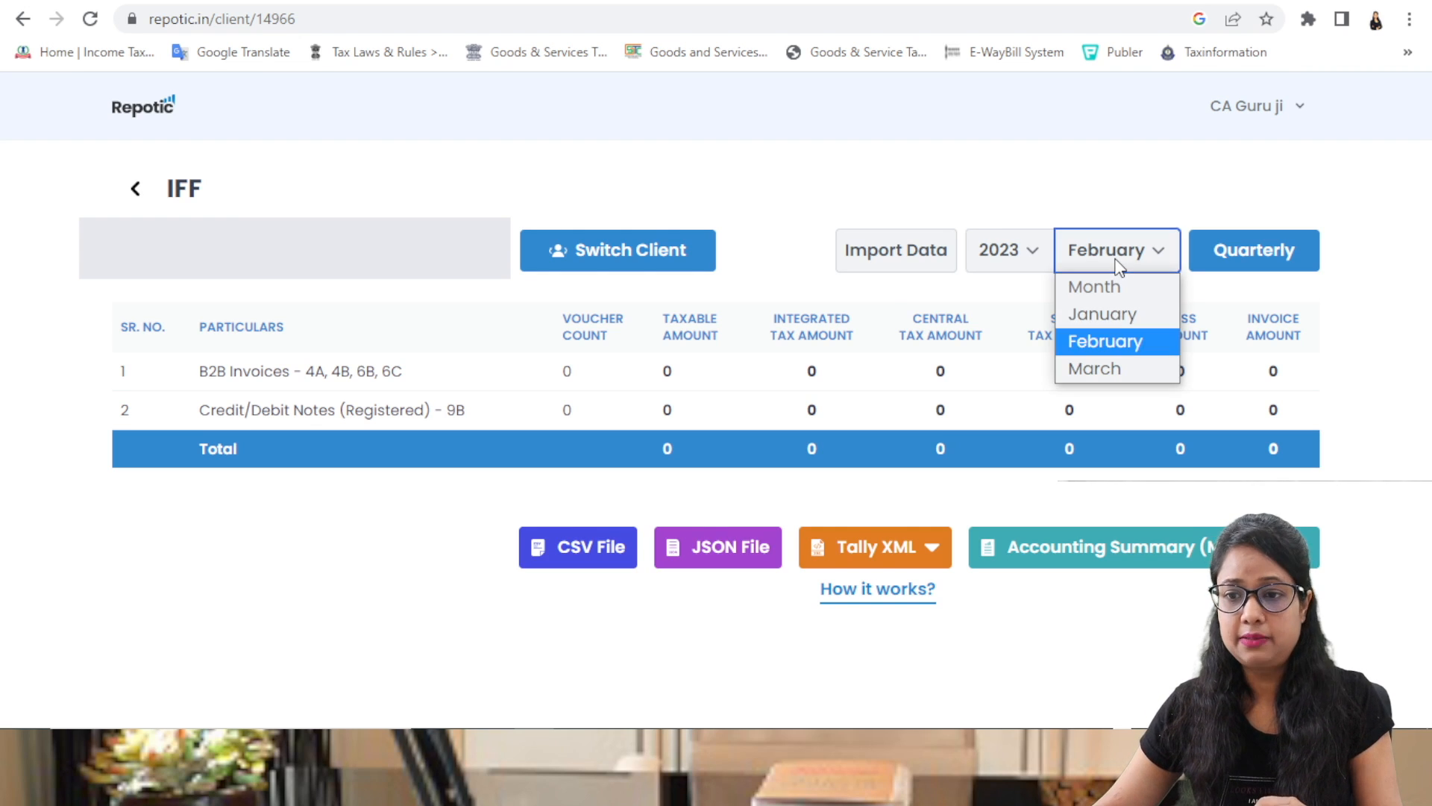
click(1104, 315)
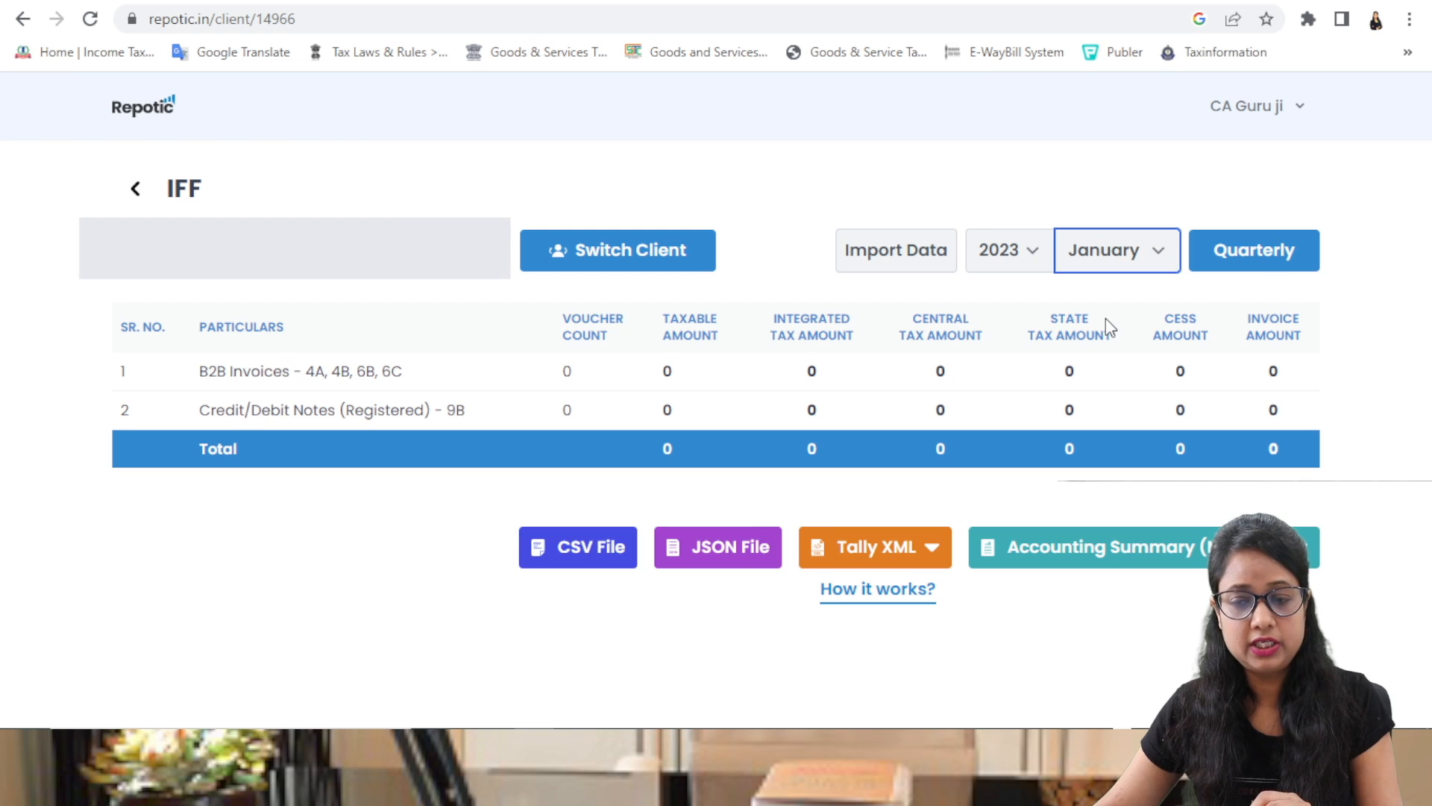
click(881, 256)
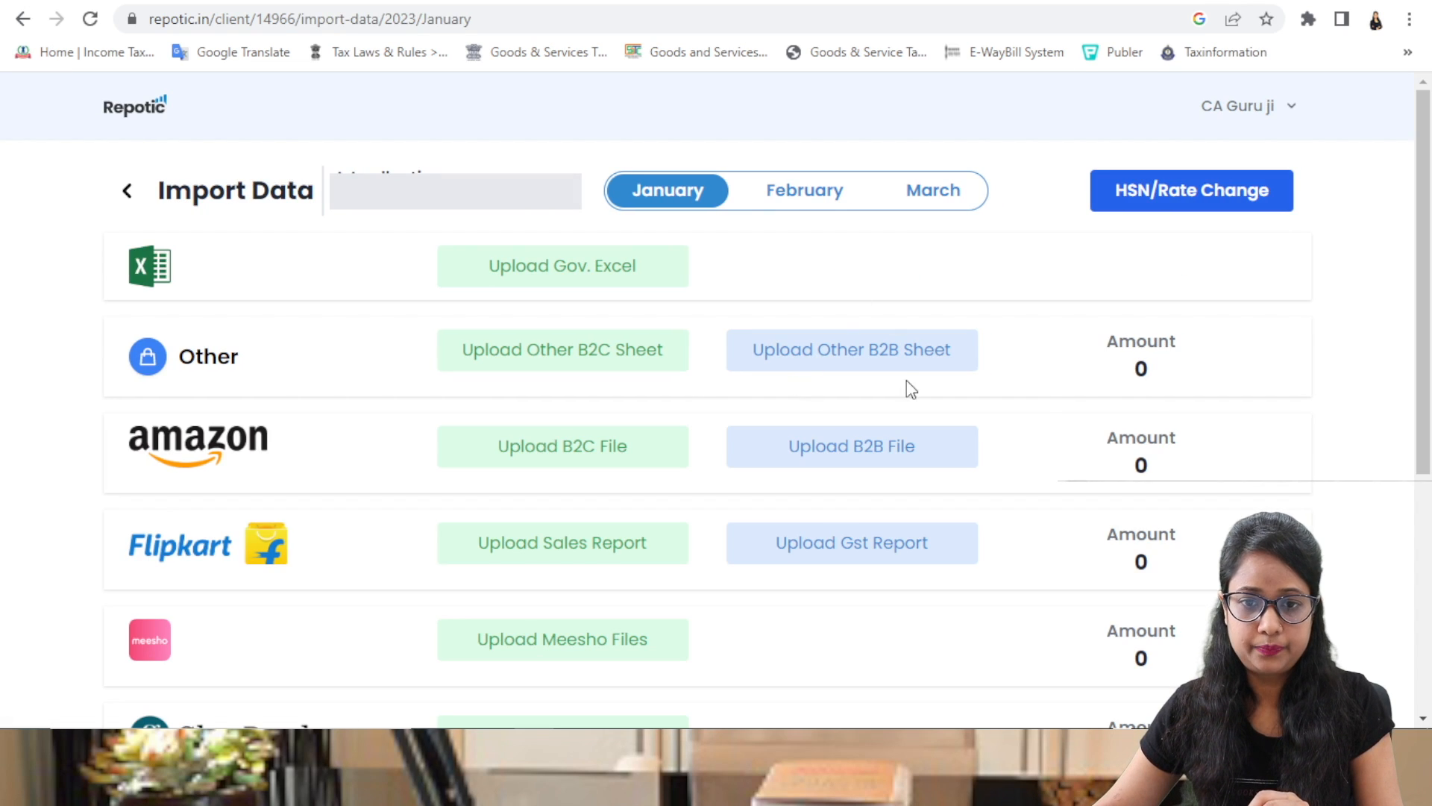
Import the MTR_B2C-JANUARY-2023 CSV file from the AMAZON folder as the Amazon B2C data
scroll(373, 310, down, 3)
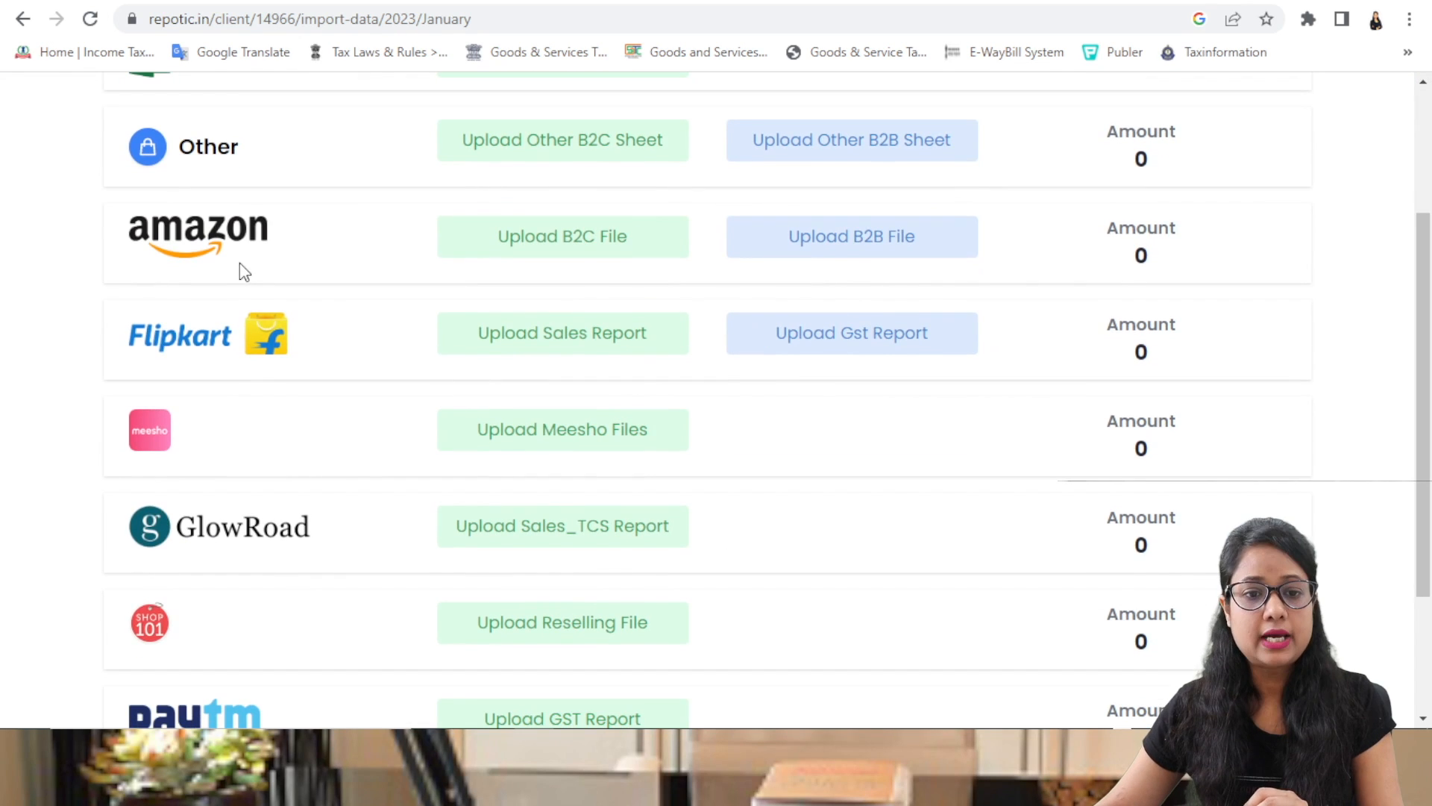
scroll(332, 376, down, 2)
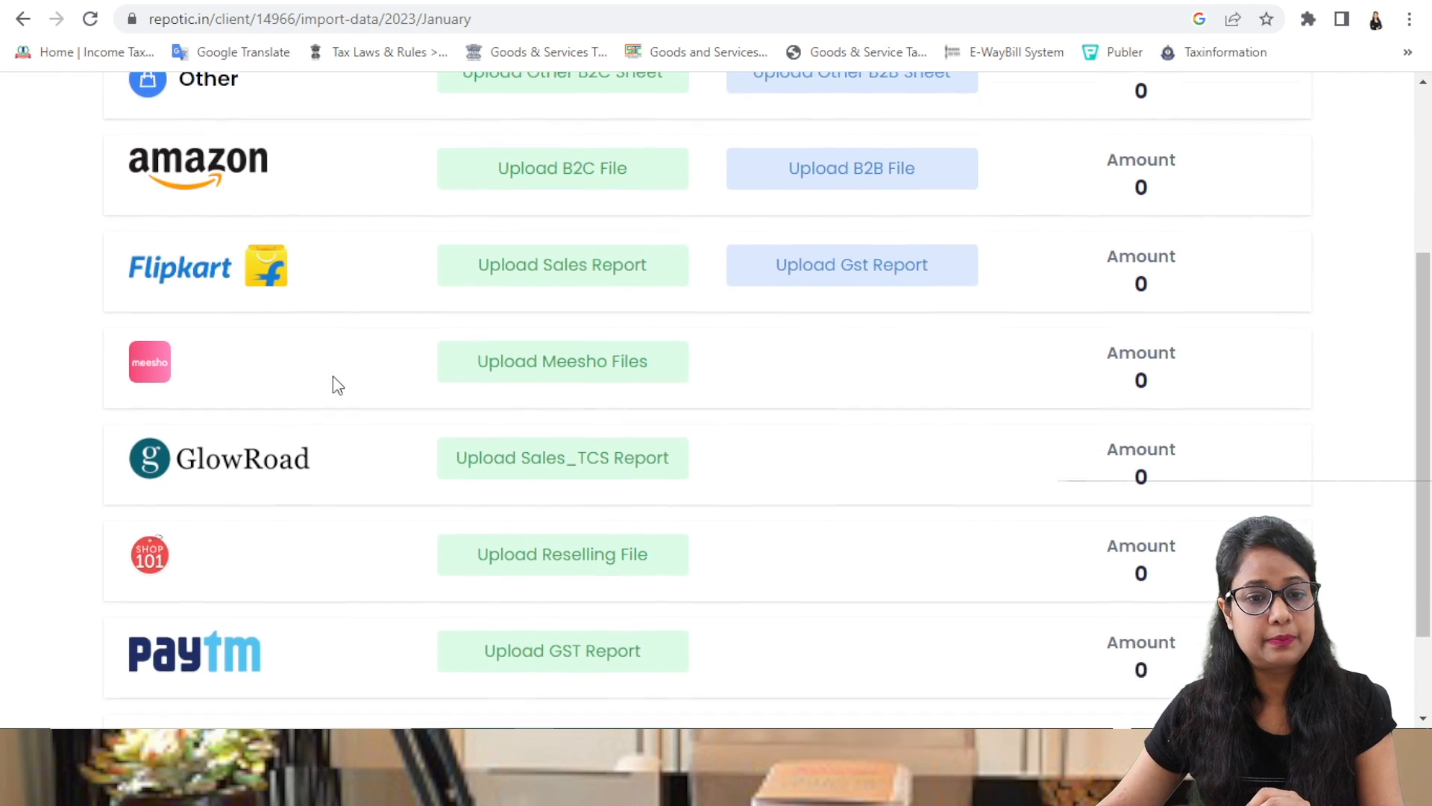
scroll(224, 377, down, 2)
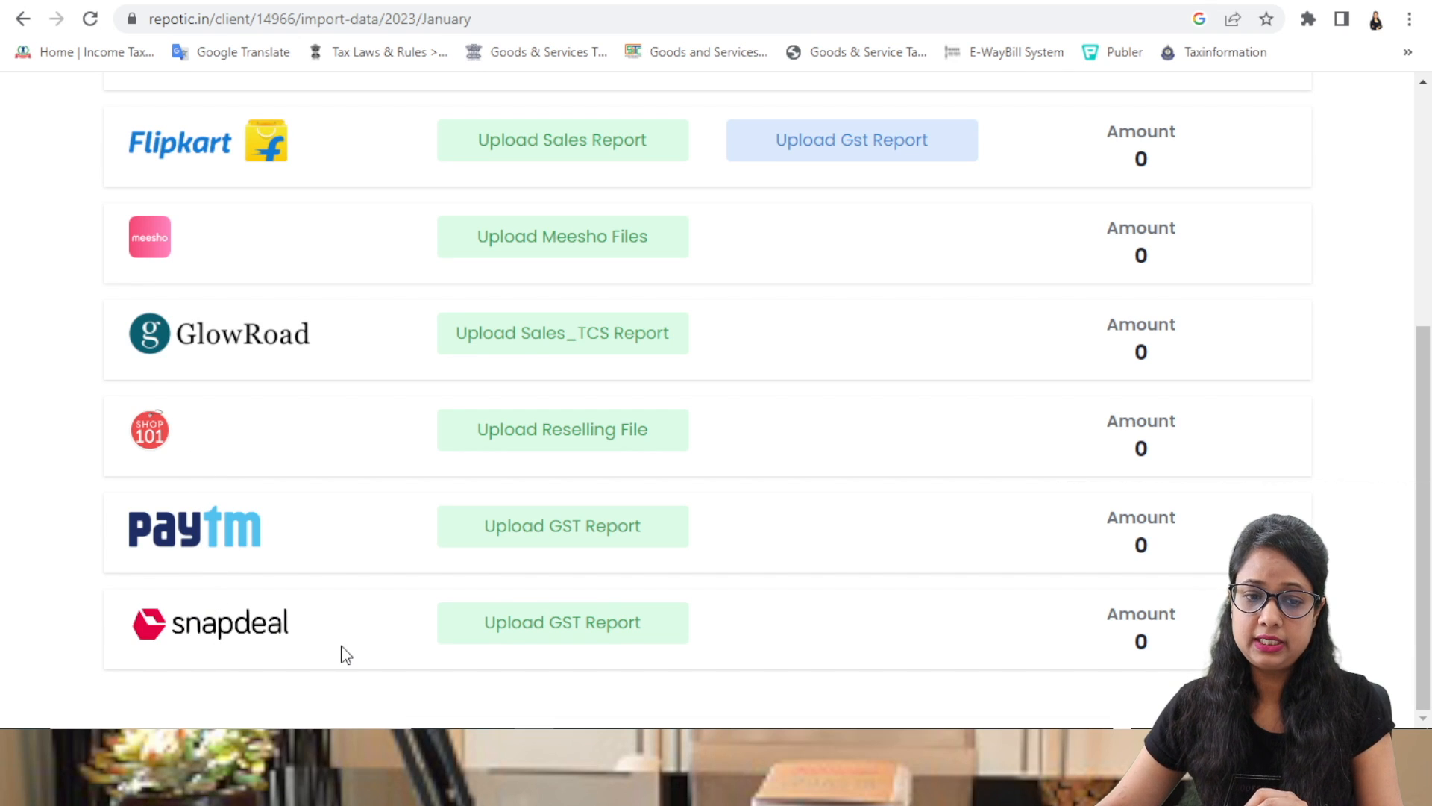
scroll(345, 655, up, 6)
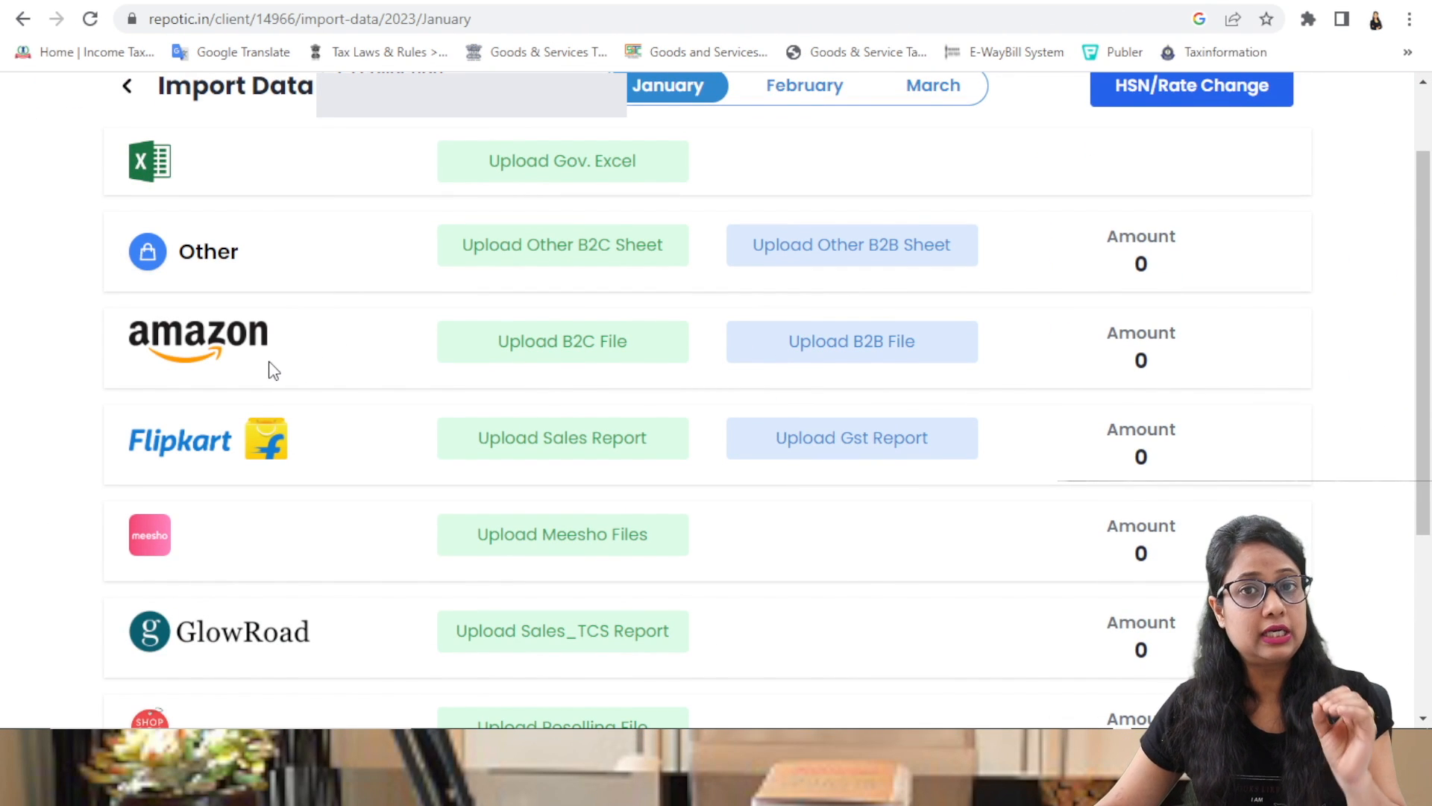
click(594, 350)
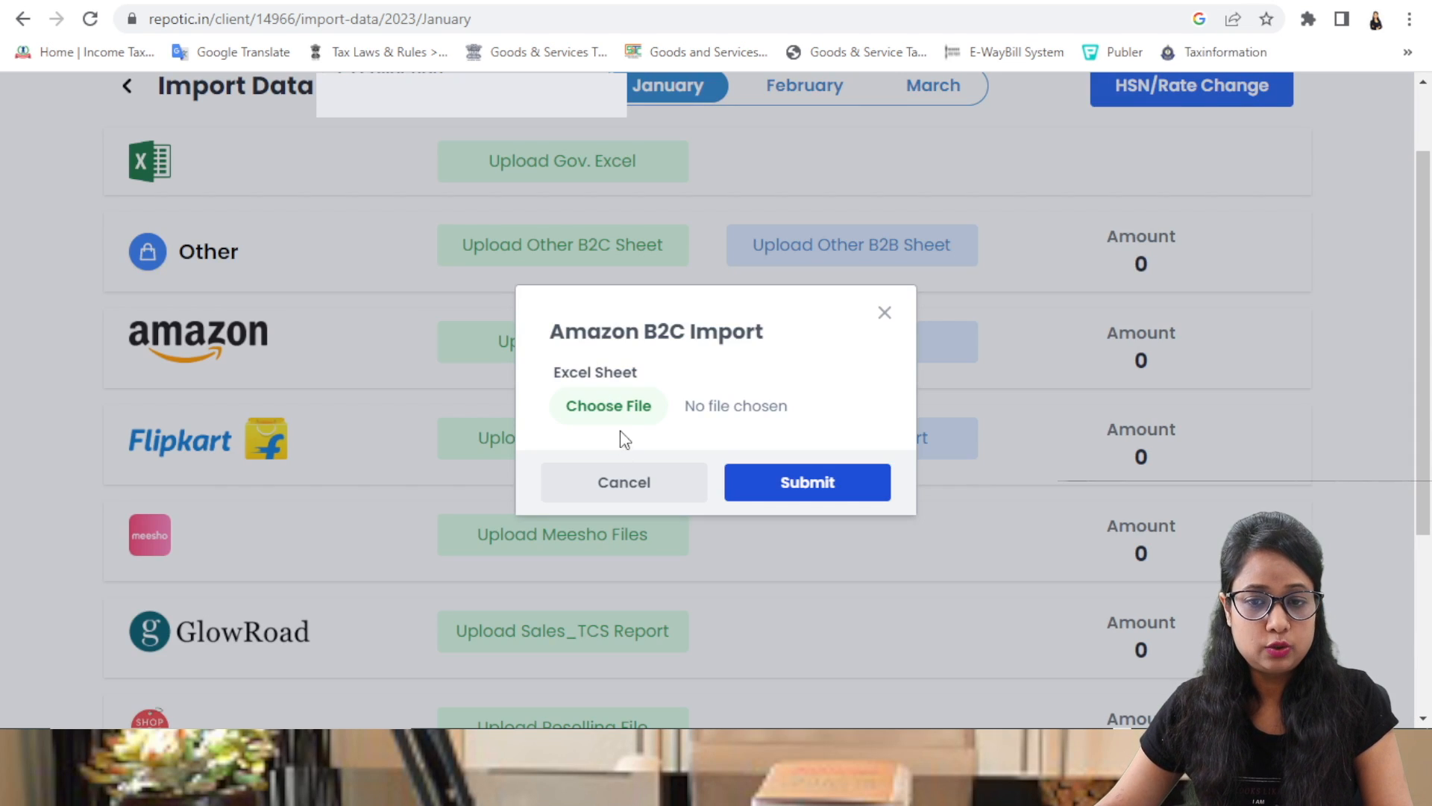
click(620, 409)
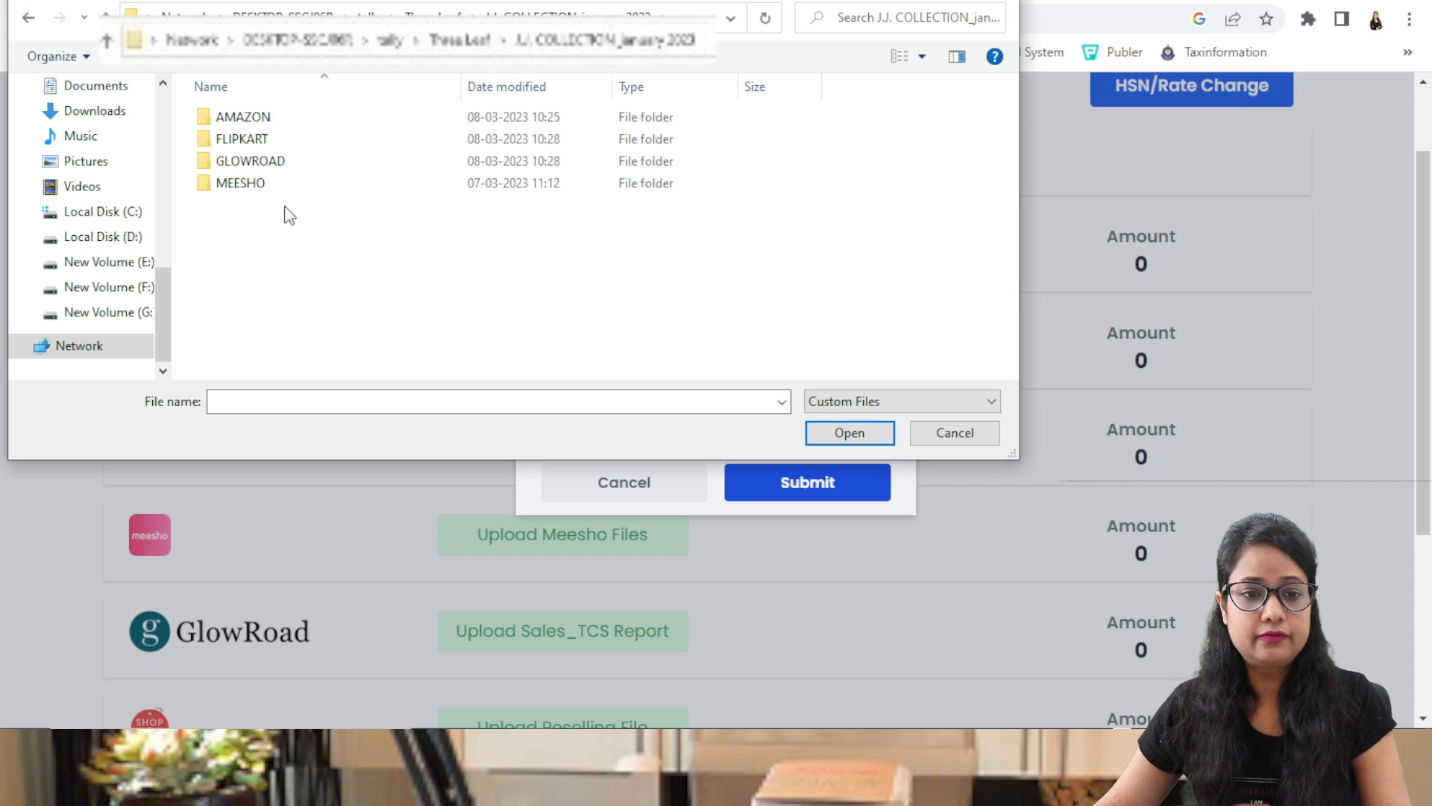
double_click(261, 121)
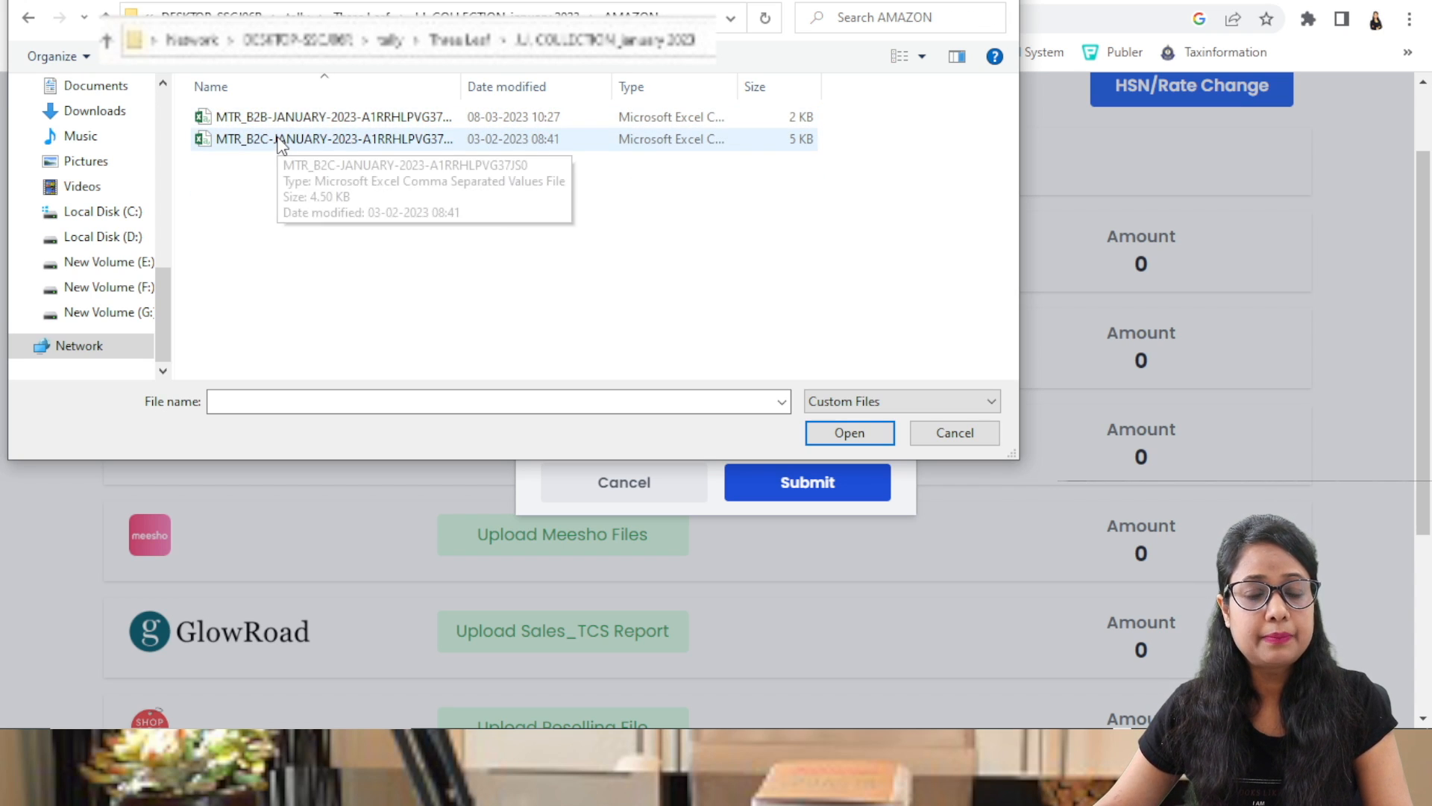
click(279, 142)
click(843, 432)
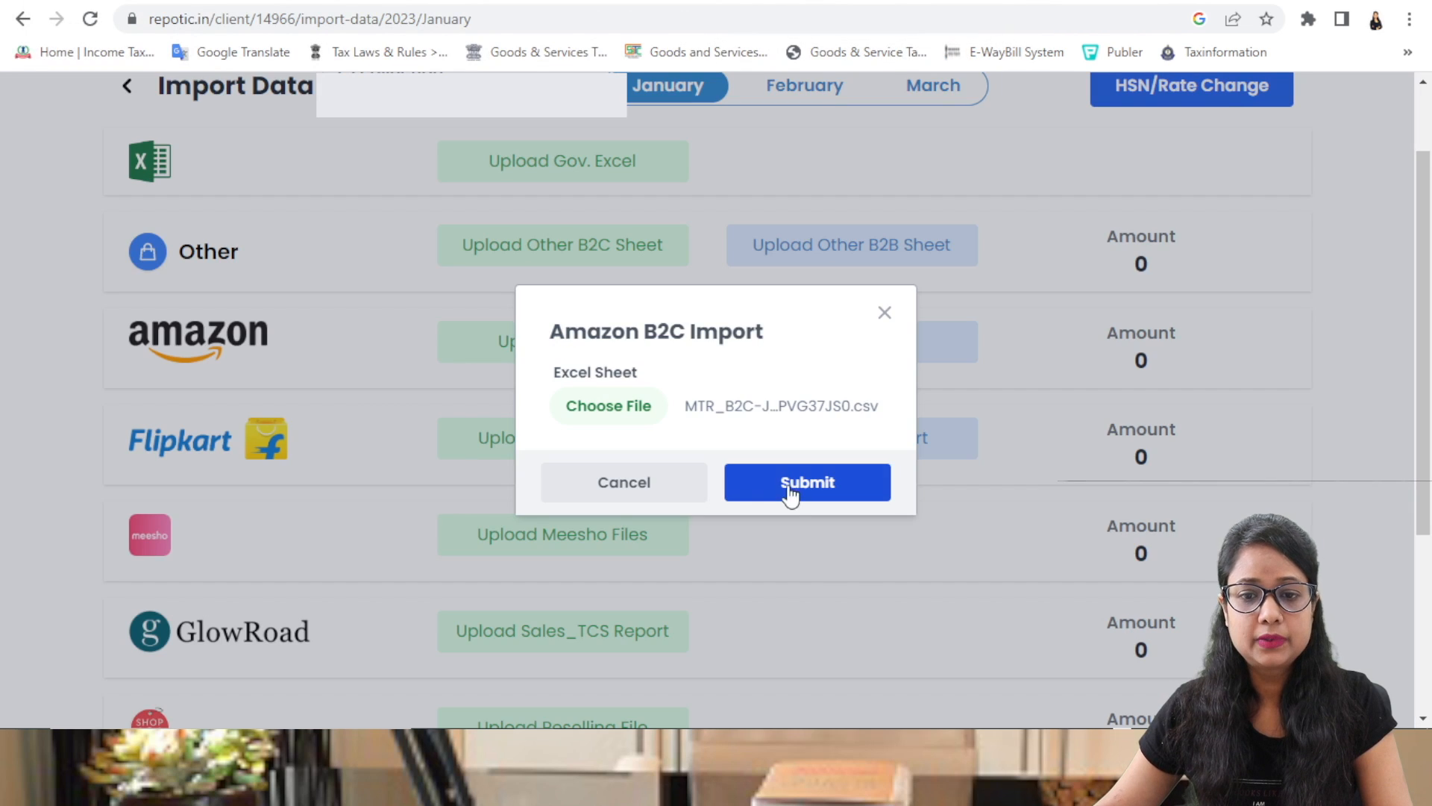
click(790, 491)
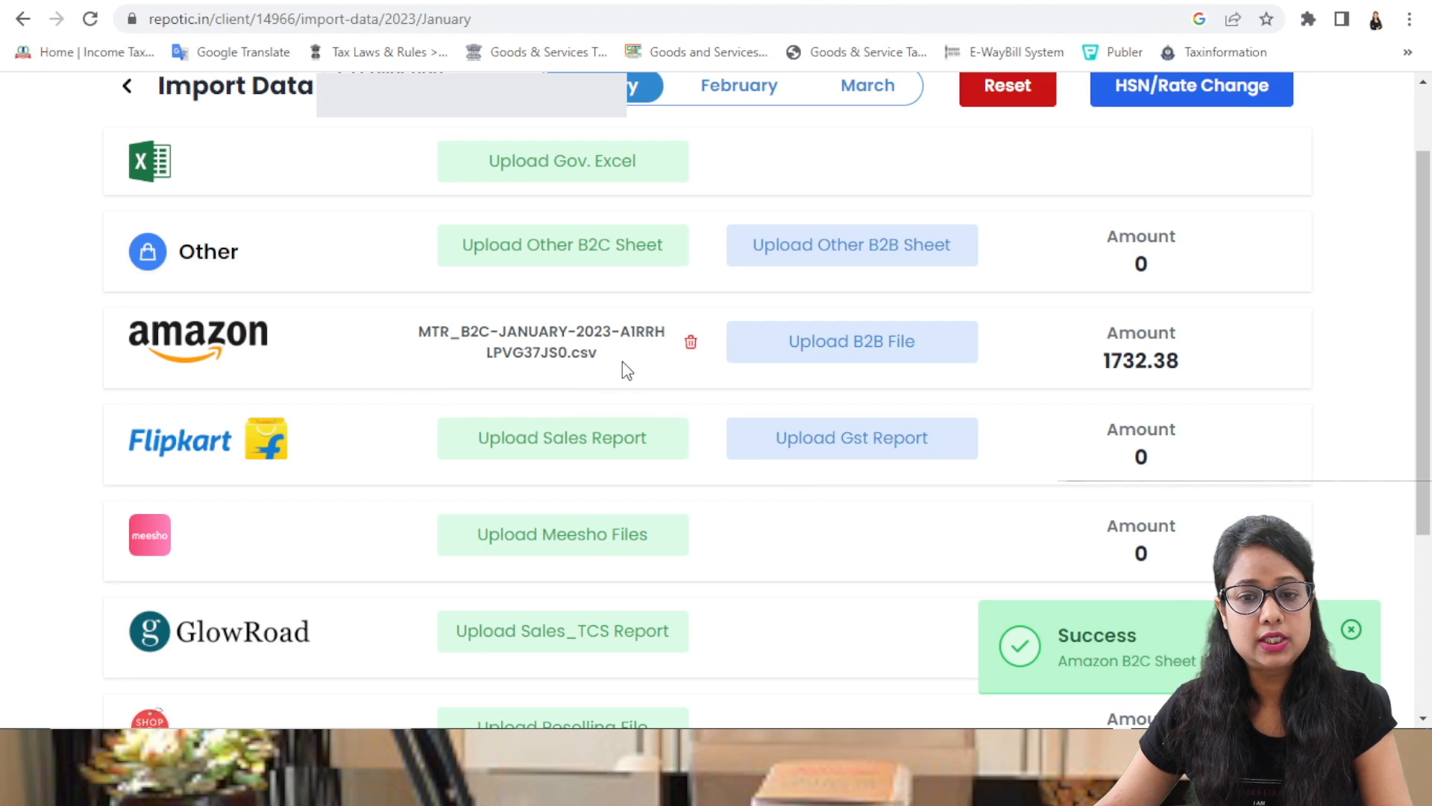
Import the MTR_B2B-JANUARY-2023 CSV file from the AMAZON folder as the Amazon B2B data
click(830, 352)
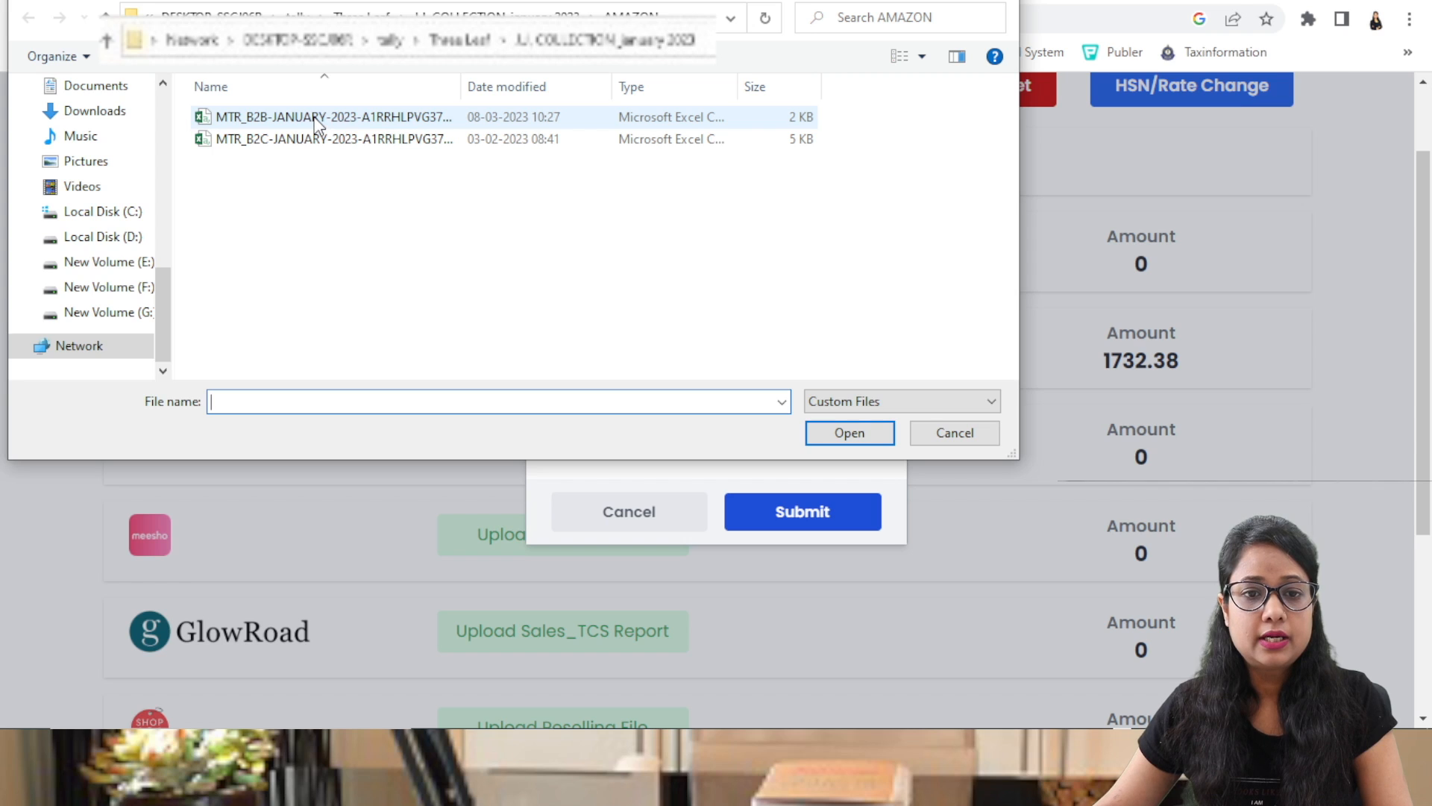
click(317, 119)
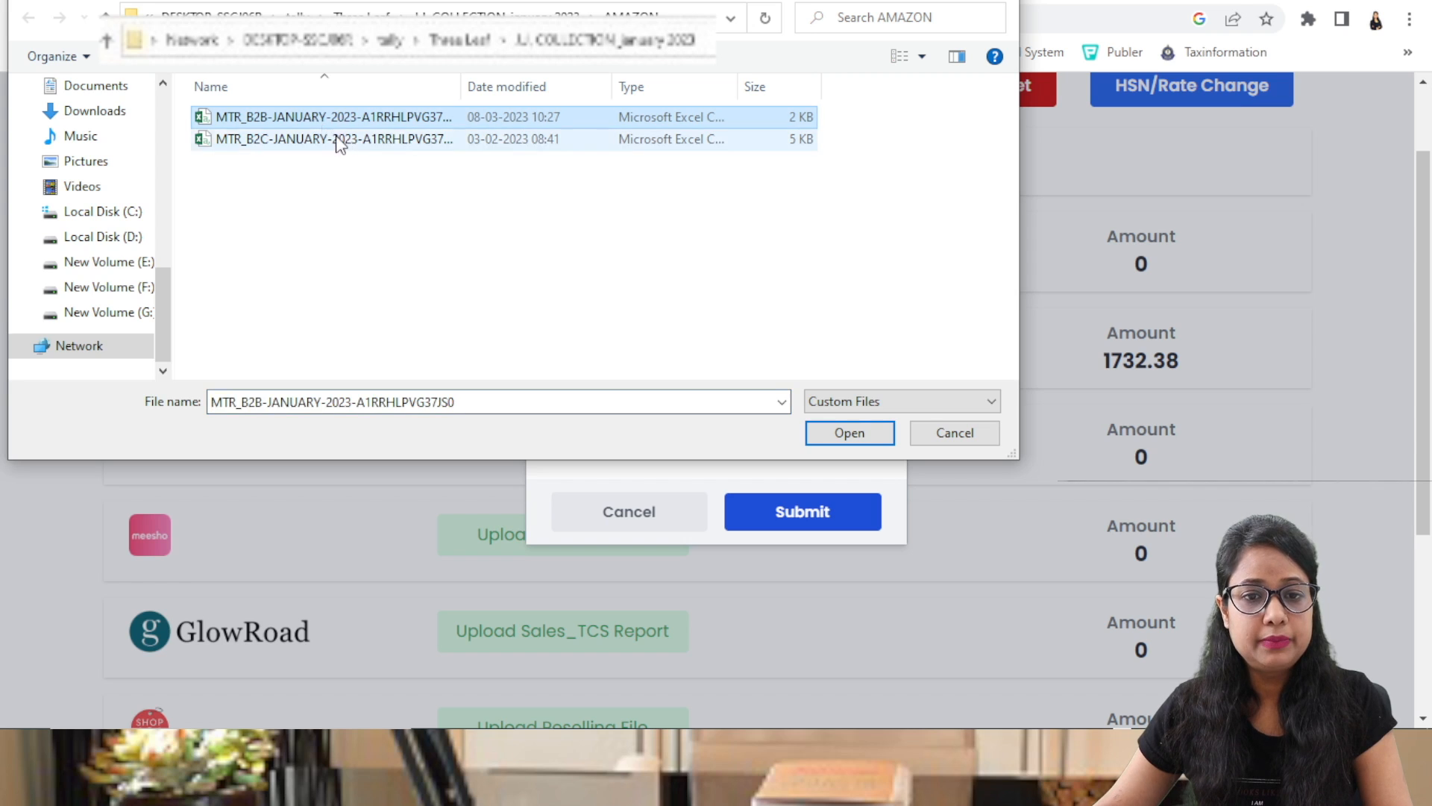
click(868, 436)
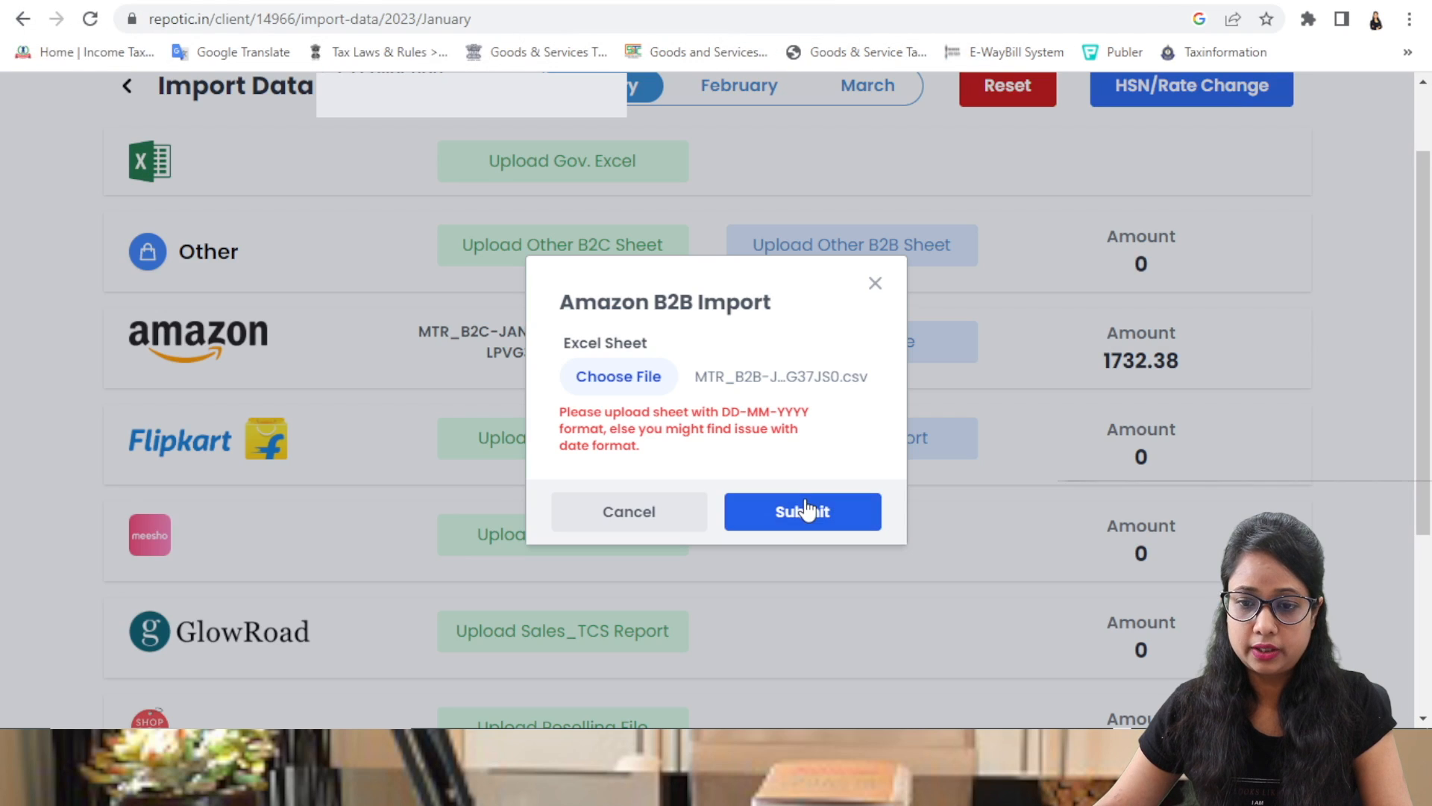
click(806, 512)
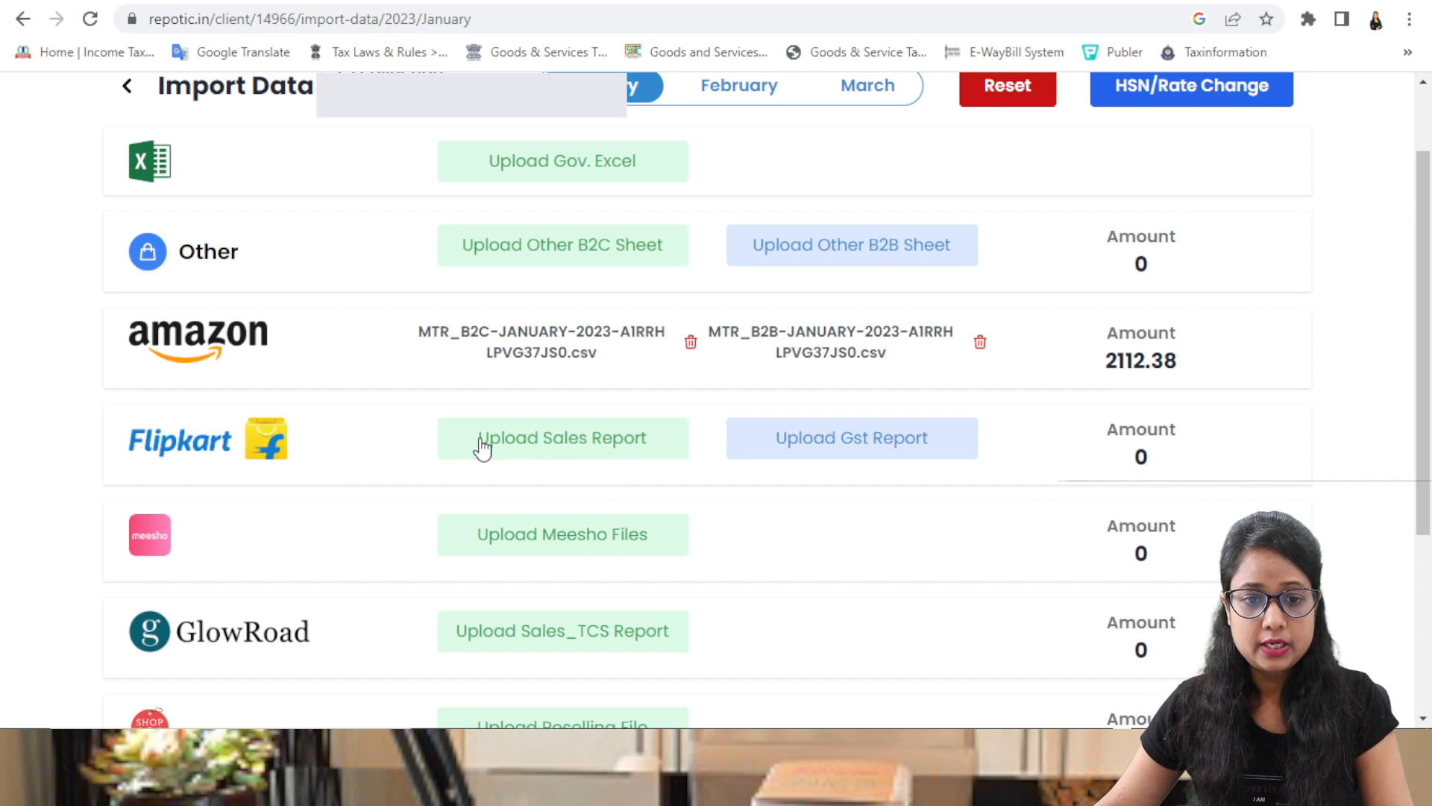
Import SALES REPORT.xlsx from the FLIPKART folder as the Flipkart sales report
click(550, 447)
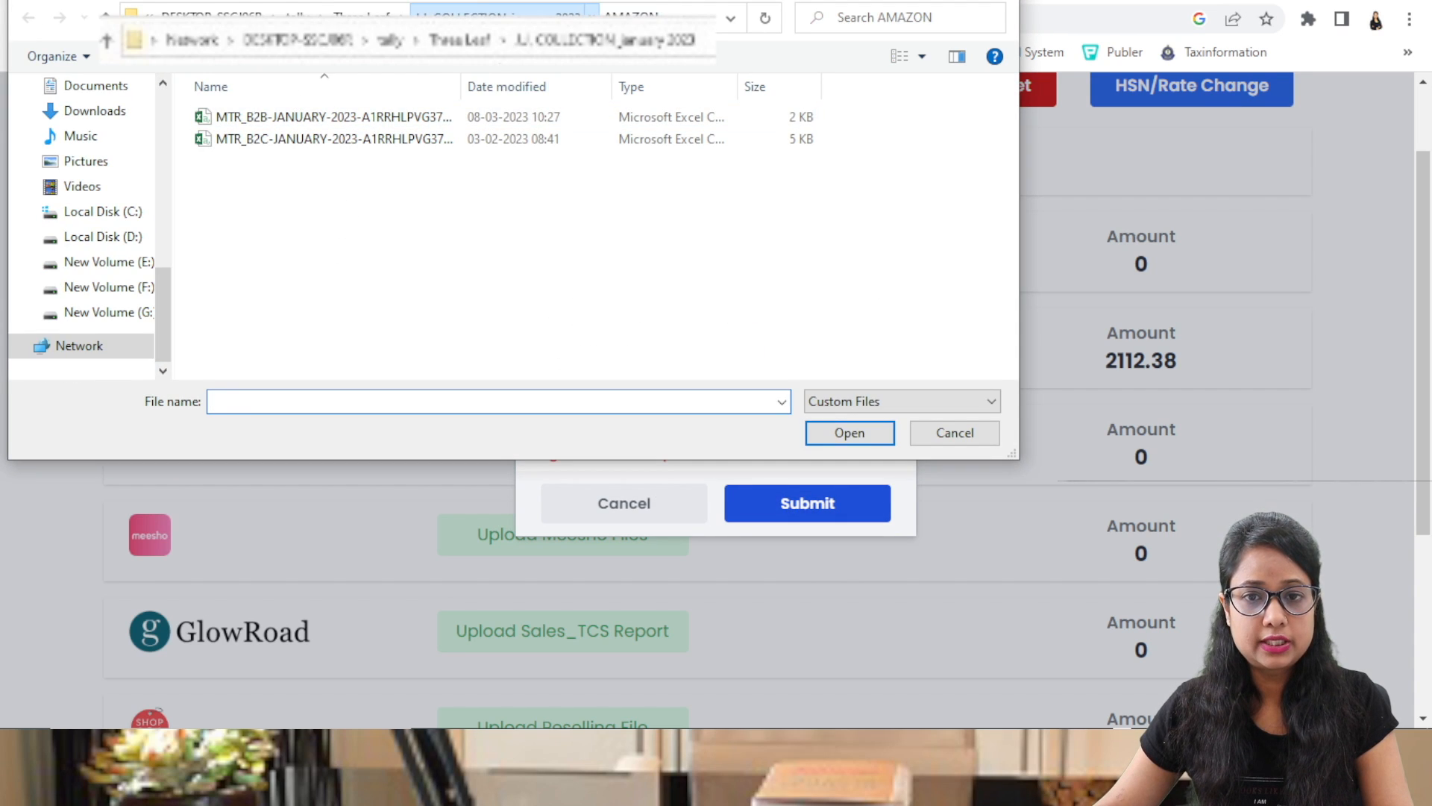
click(496, 14)
double_click(239, 139)
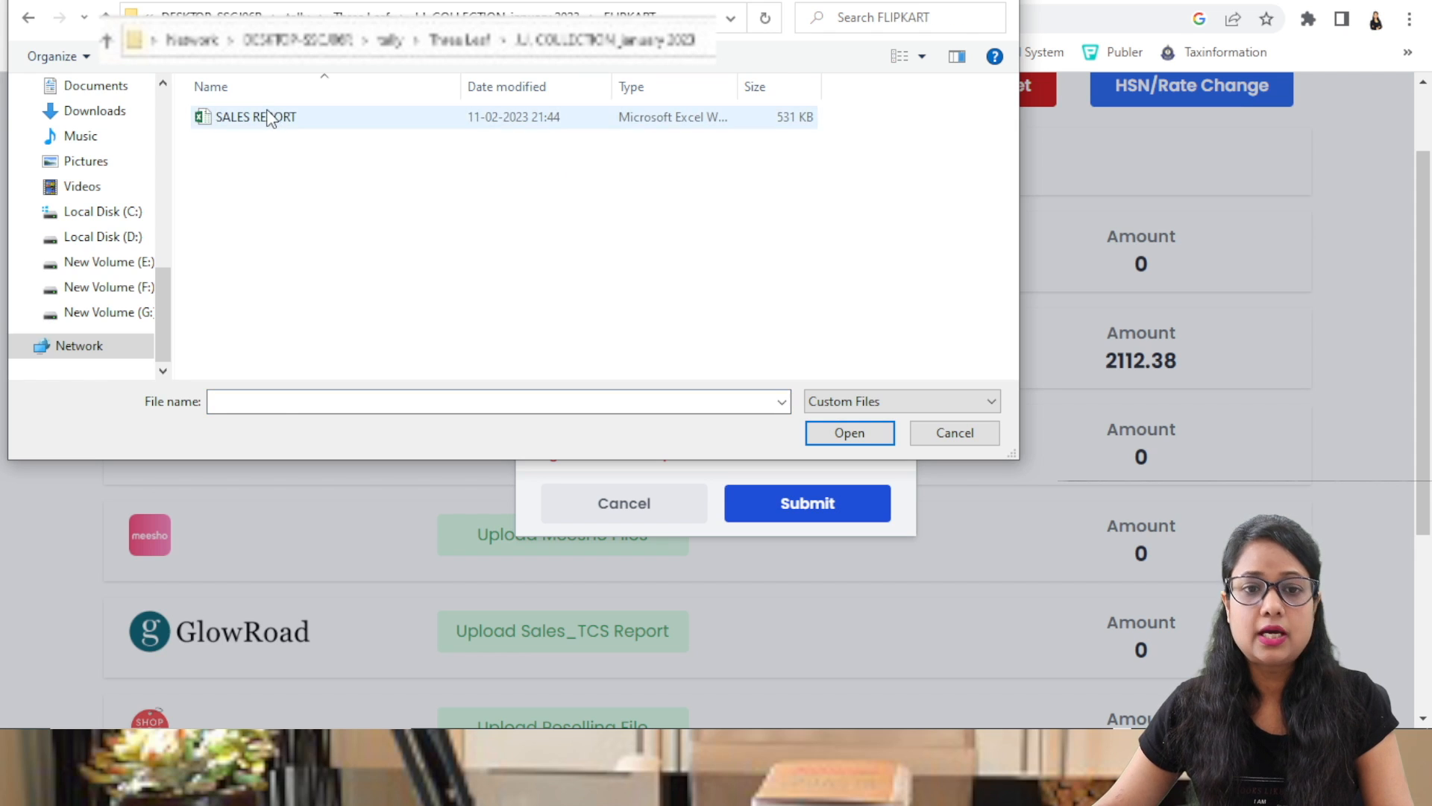
click(275, 129)
click(844, 435)
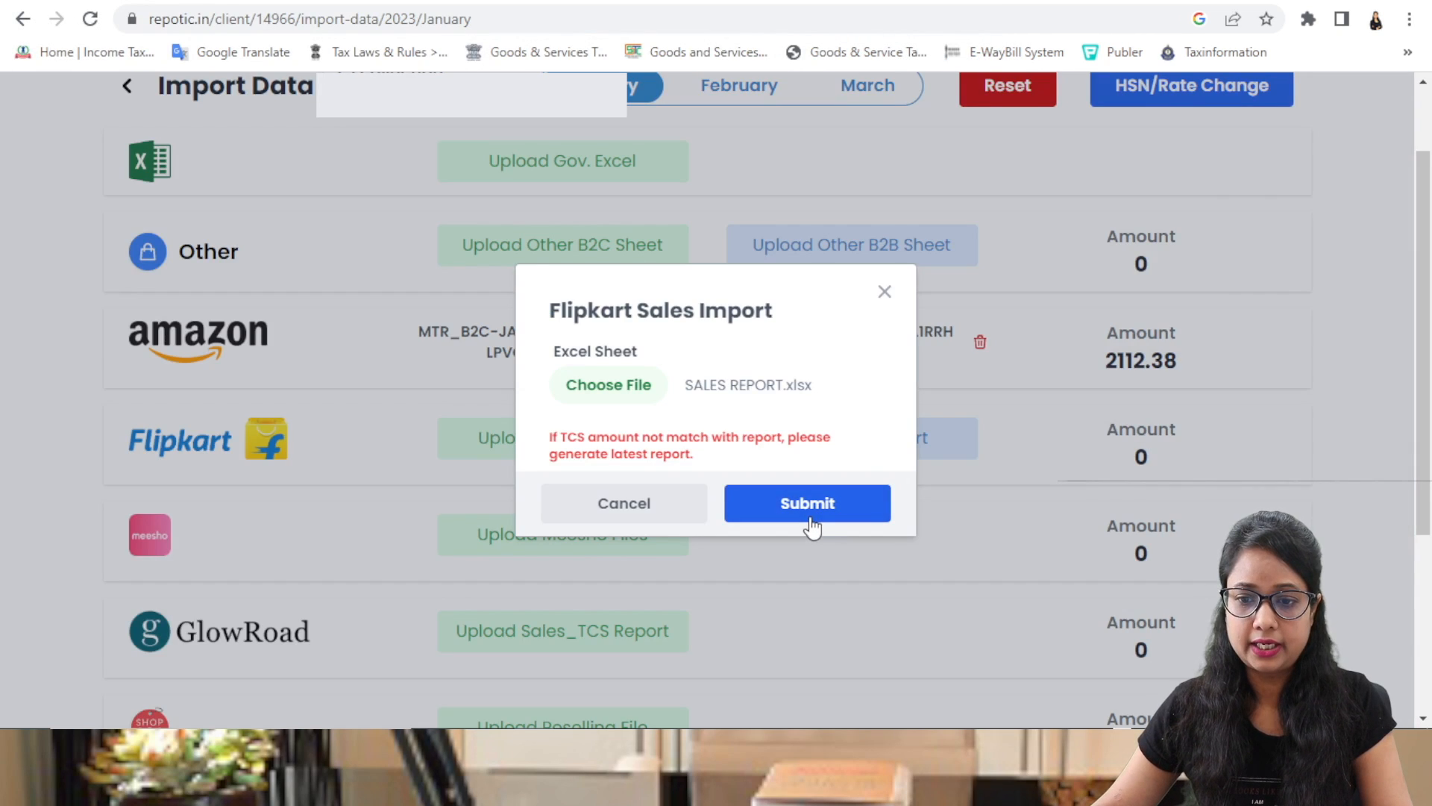
click(811, 515)
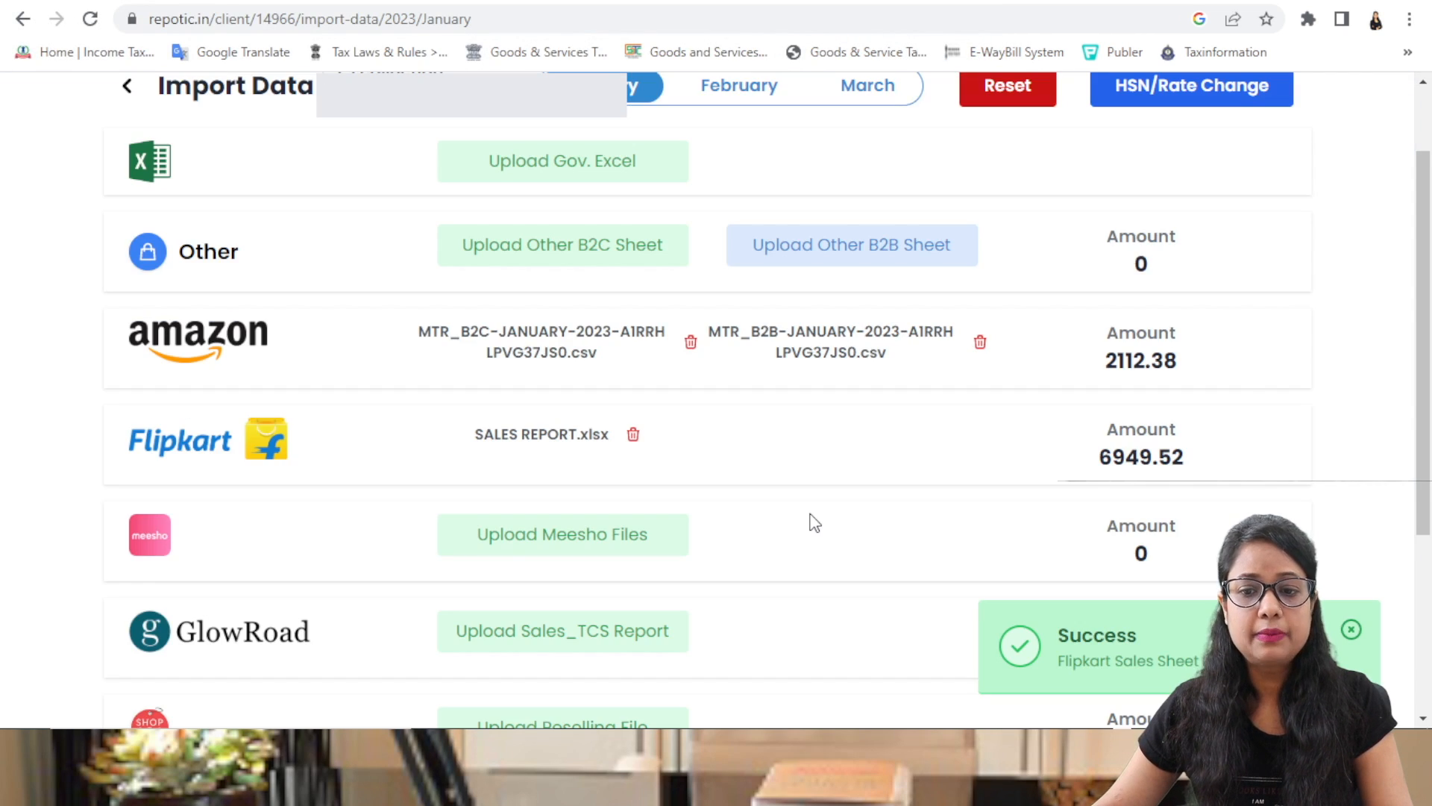
For the Meesho import, attach ForwardReports as the forward sheet and Reverse as the return sheet from the MEESHO folder
scroll(814, 522, down, 1)
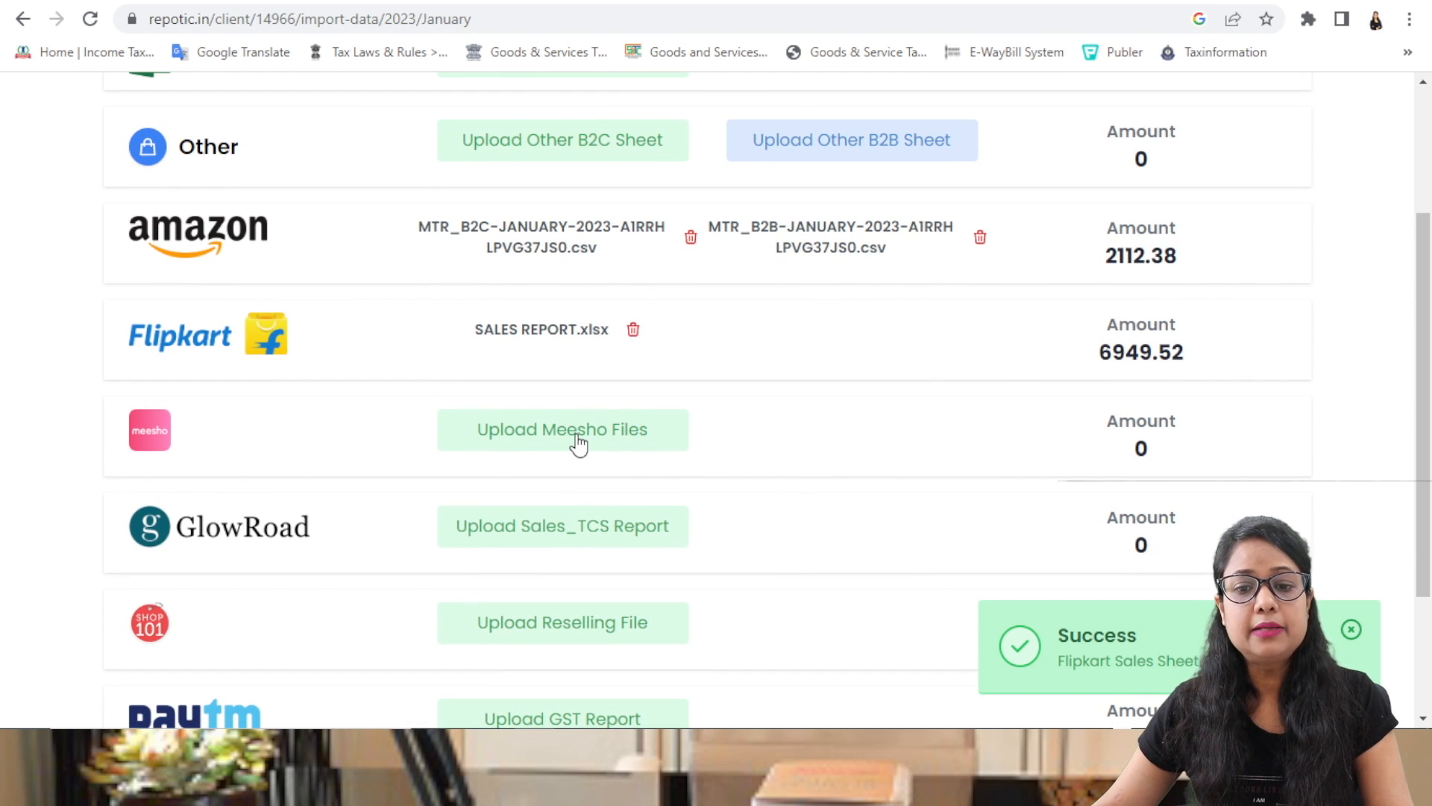
click(528, 443)
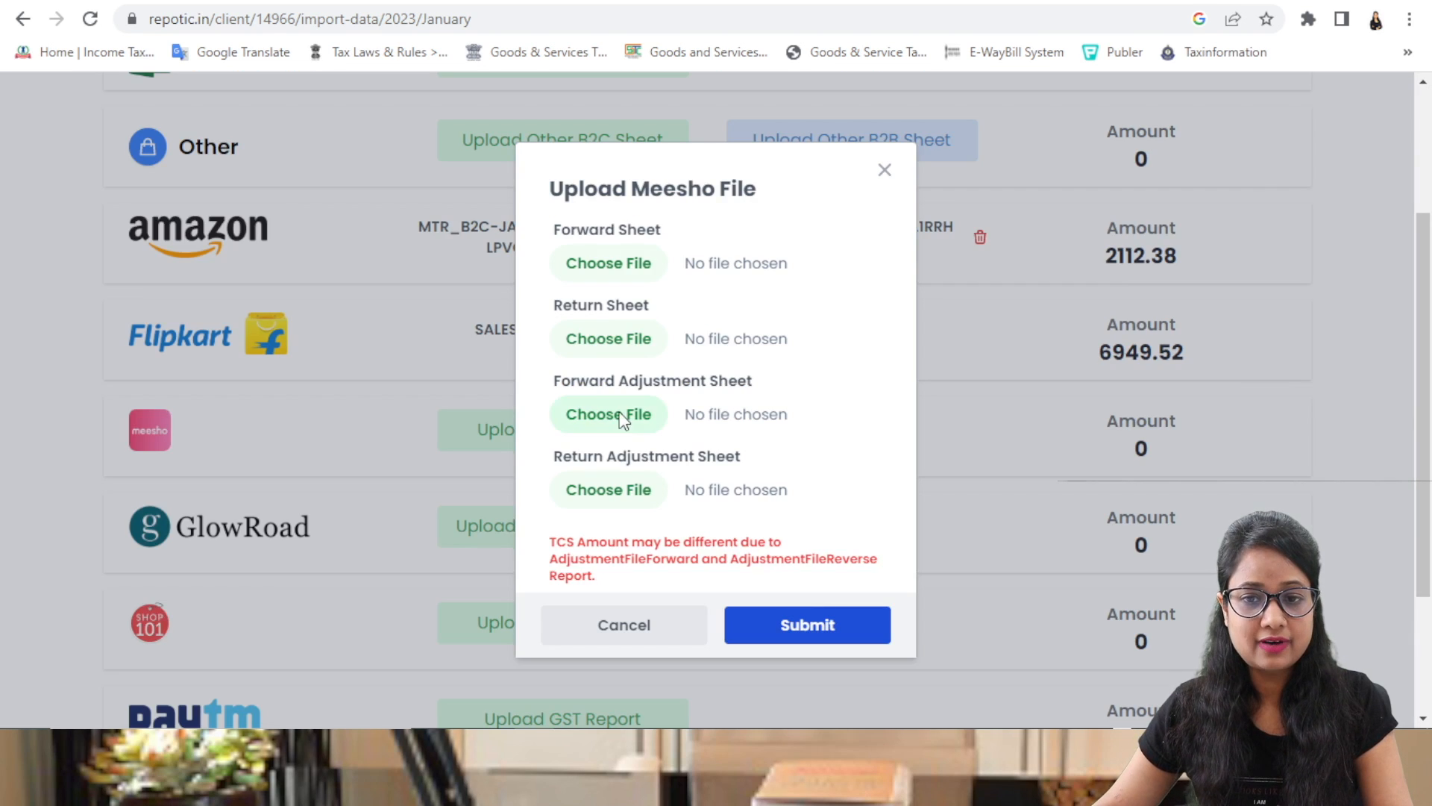
click(612, 262)
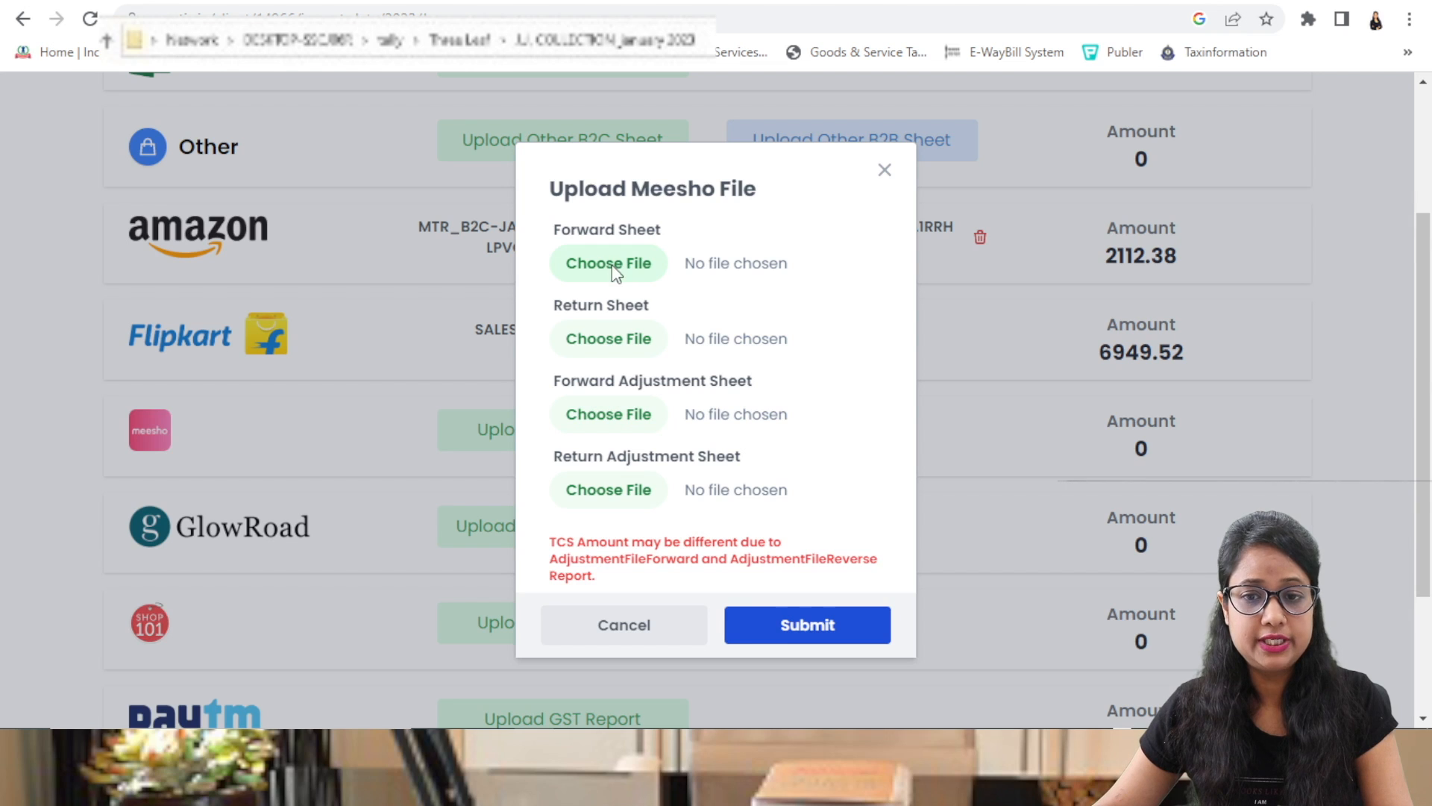
click(497, 15)
double_click(256, 184)
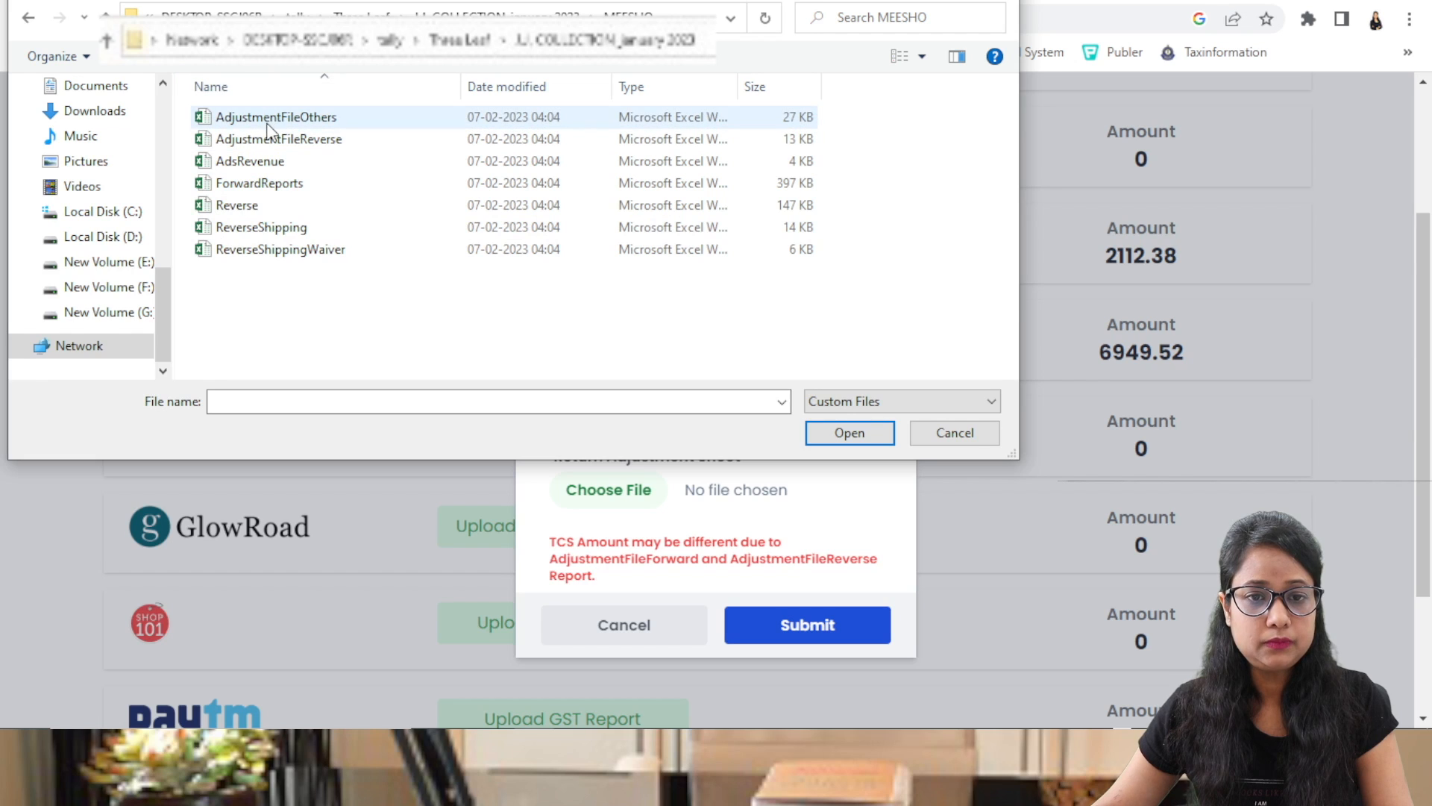
click(266, 190)
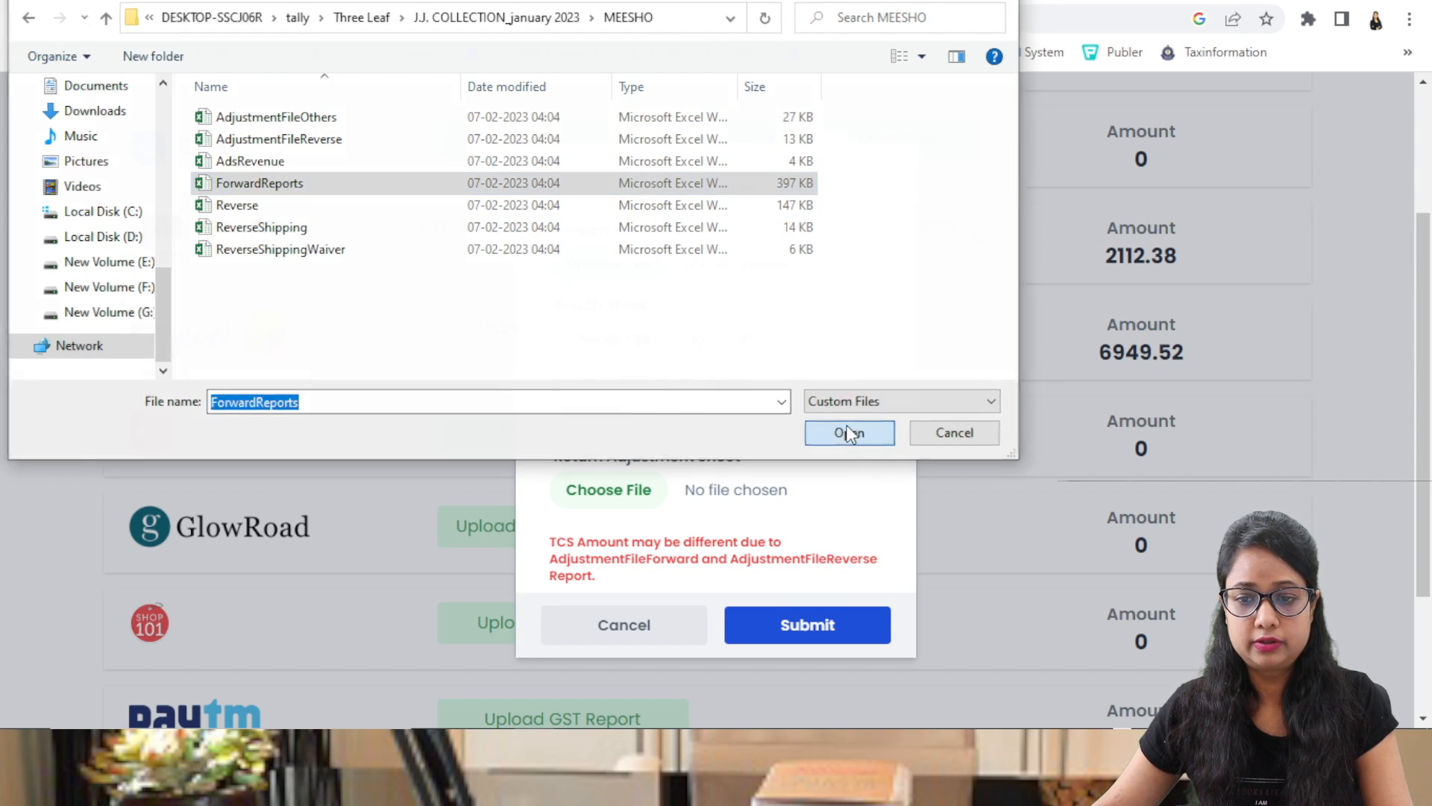
click(849, 433)
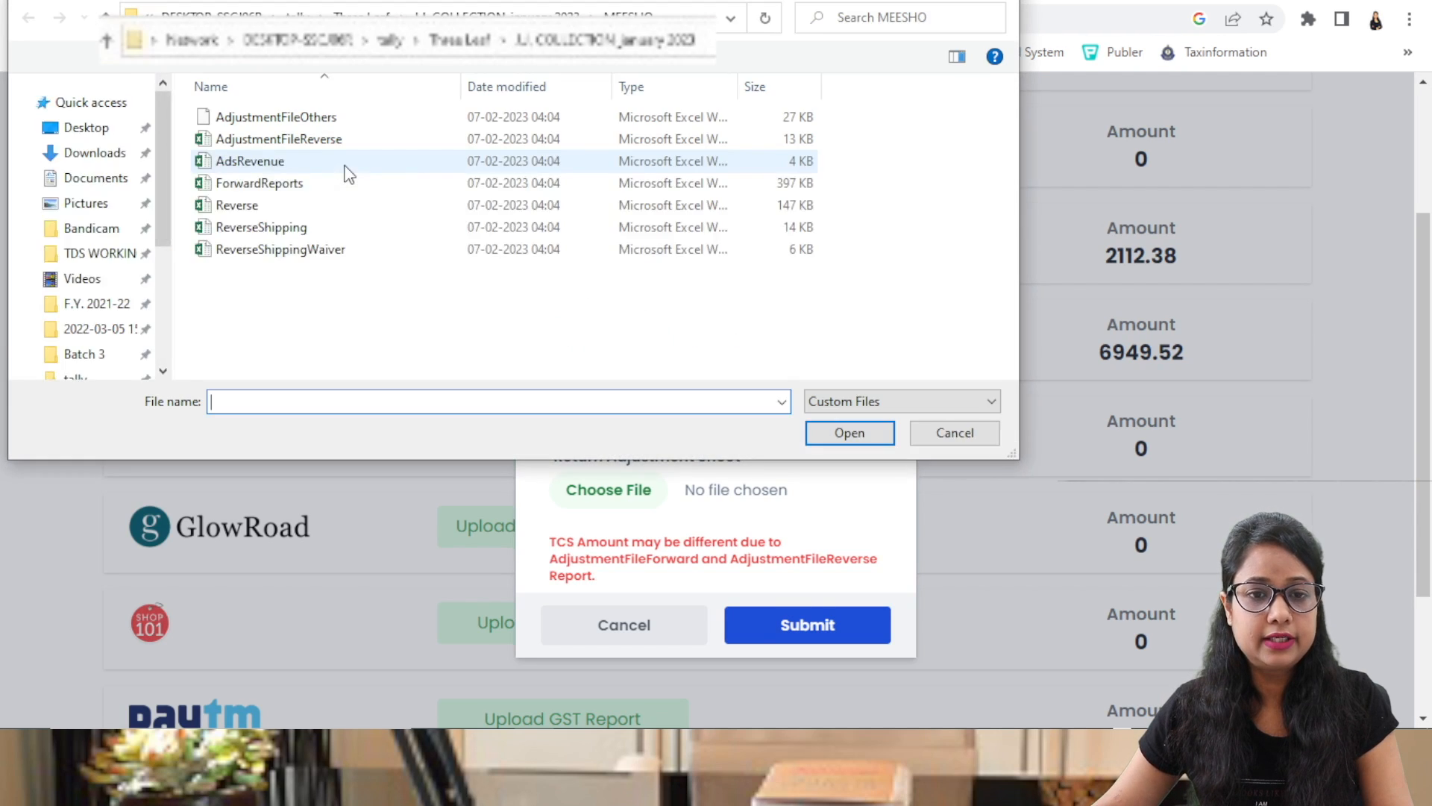
click(351, 205)
click(848, 436)
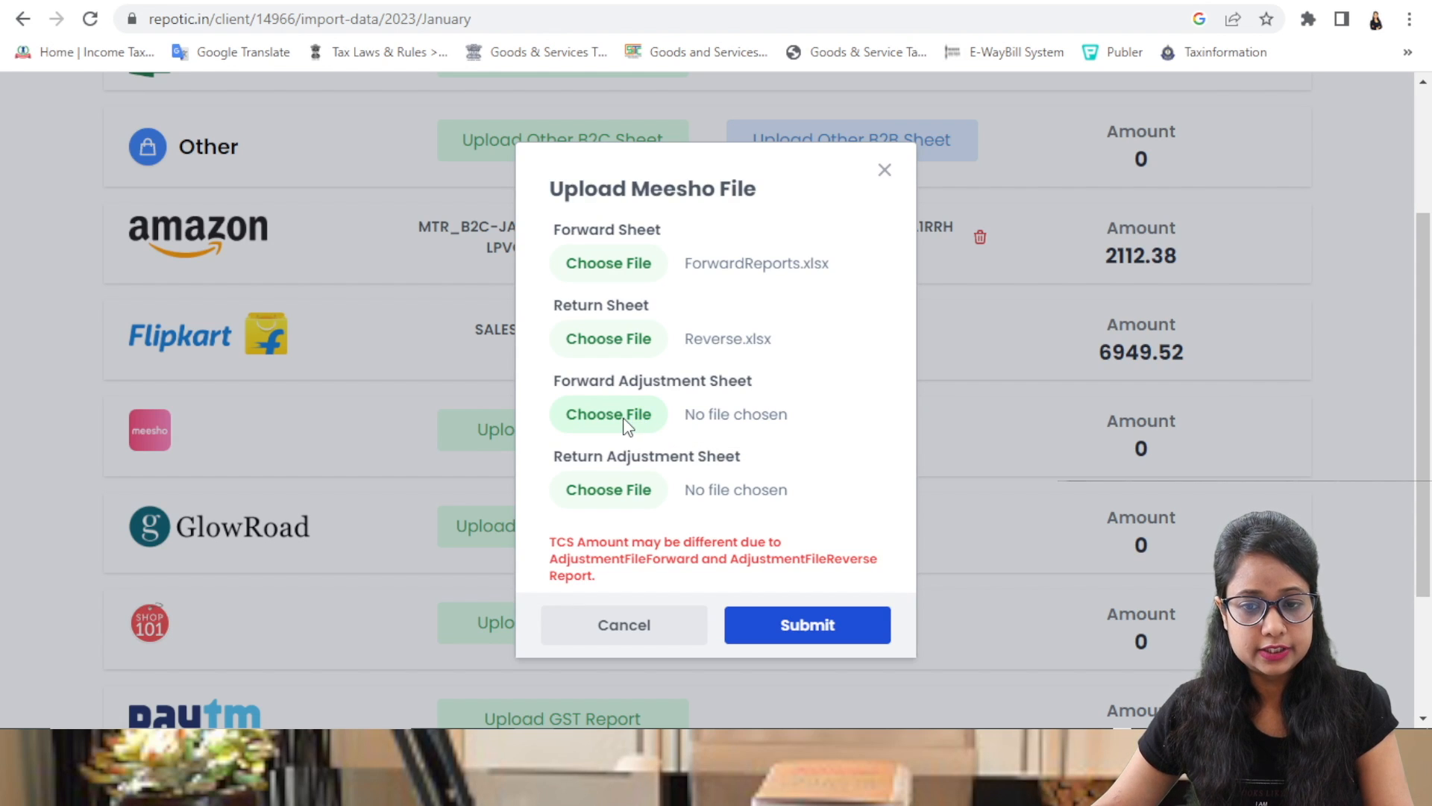
Attach AdjustmentFileOthers as the forward adjustment sheet and AdjustmentFileReverse as the return adjustment sheet, and submit the Meesho import
click(282, 121)
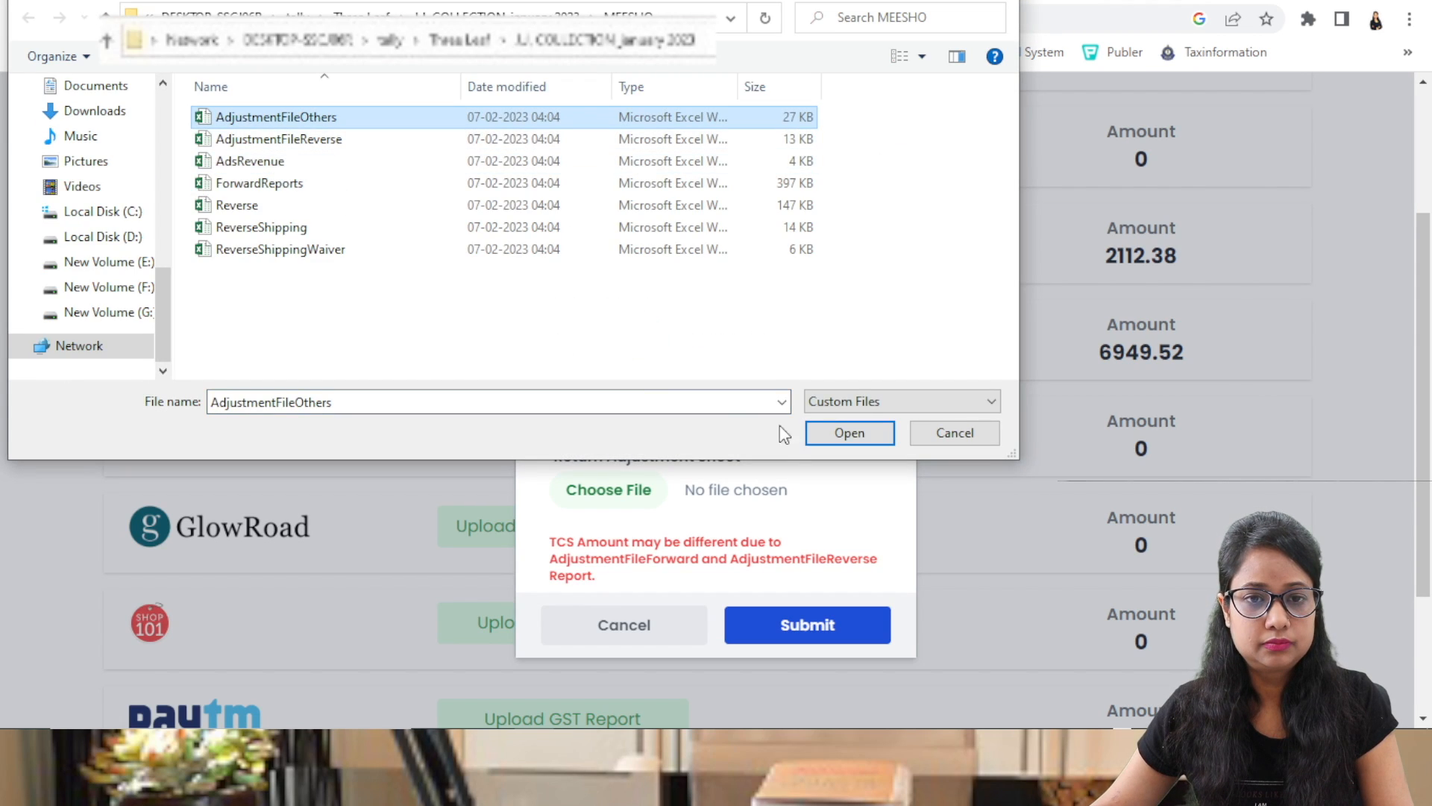
click(818, 438)
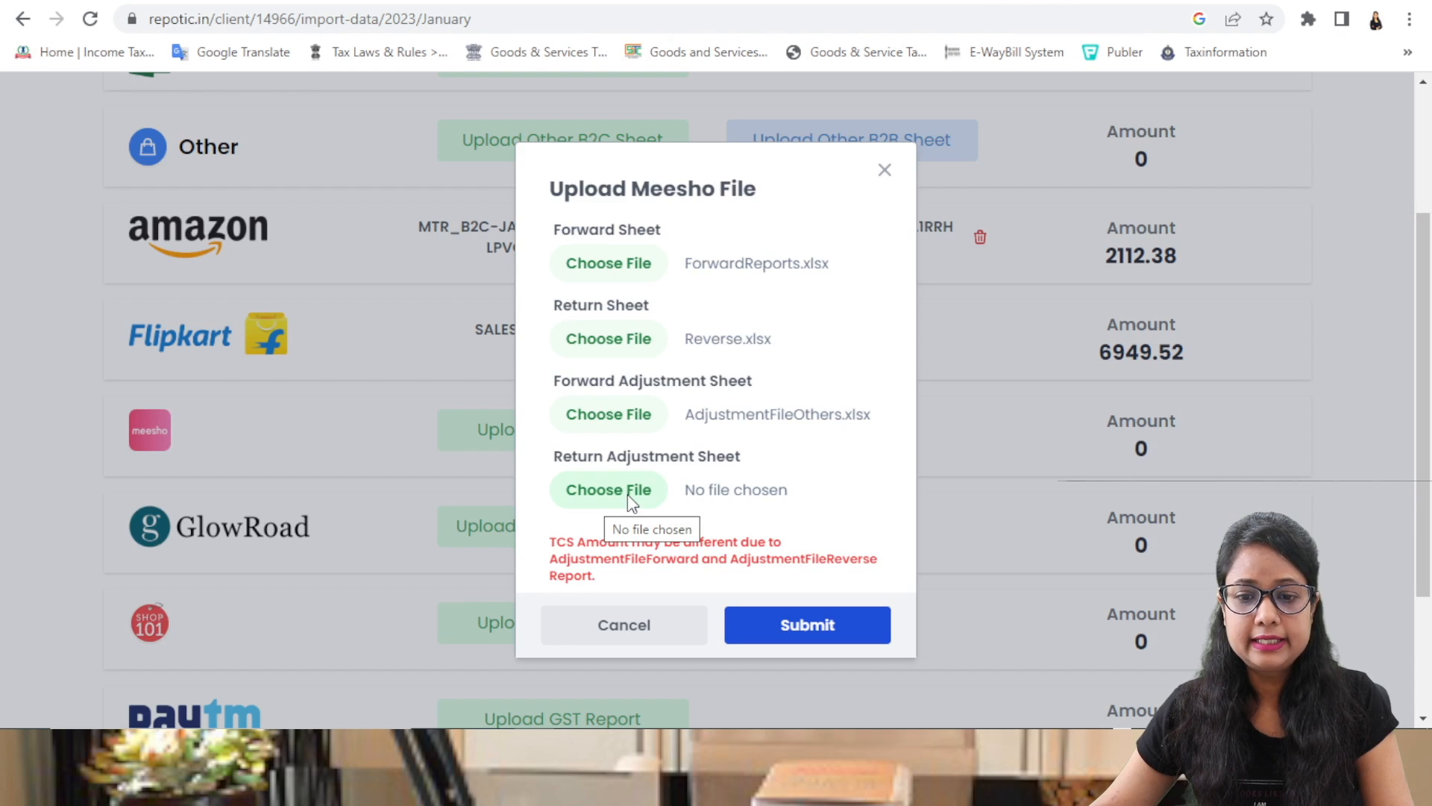
click(631, 493)
click(282, 137)
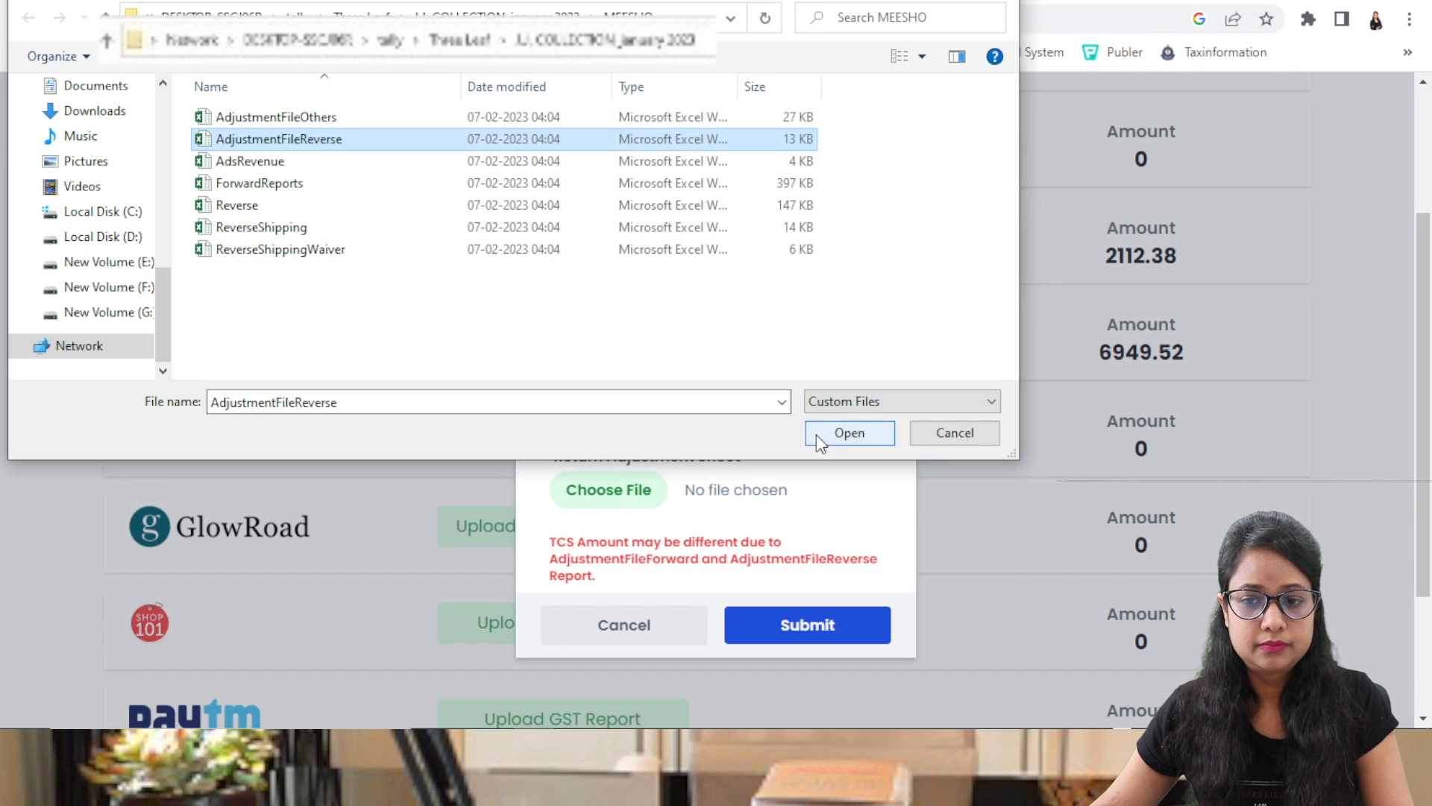
click(818, 439)
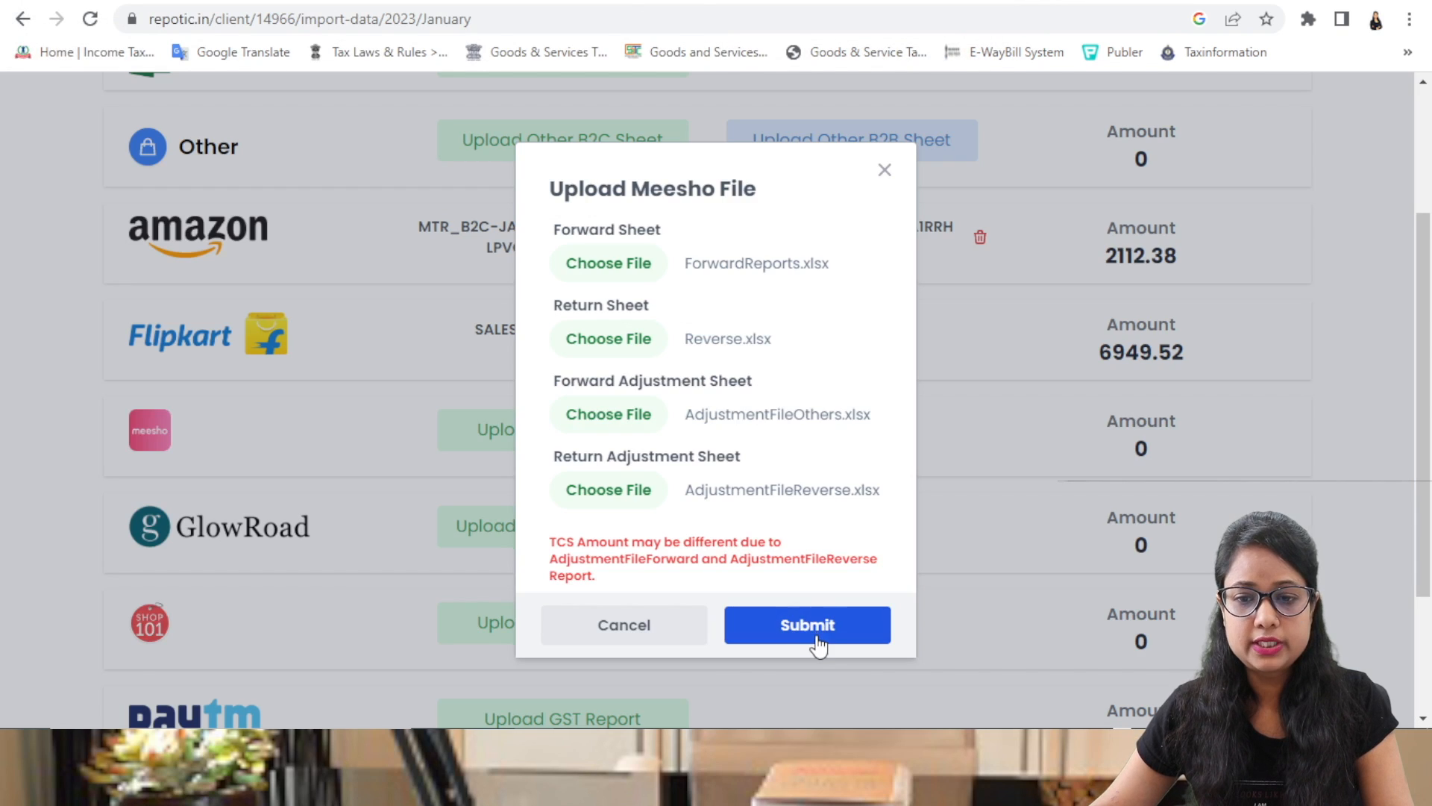
click(817, 634)
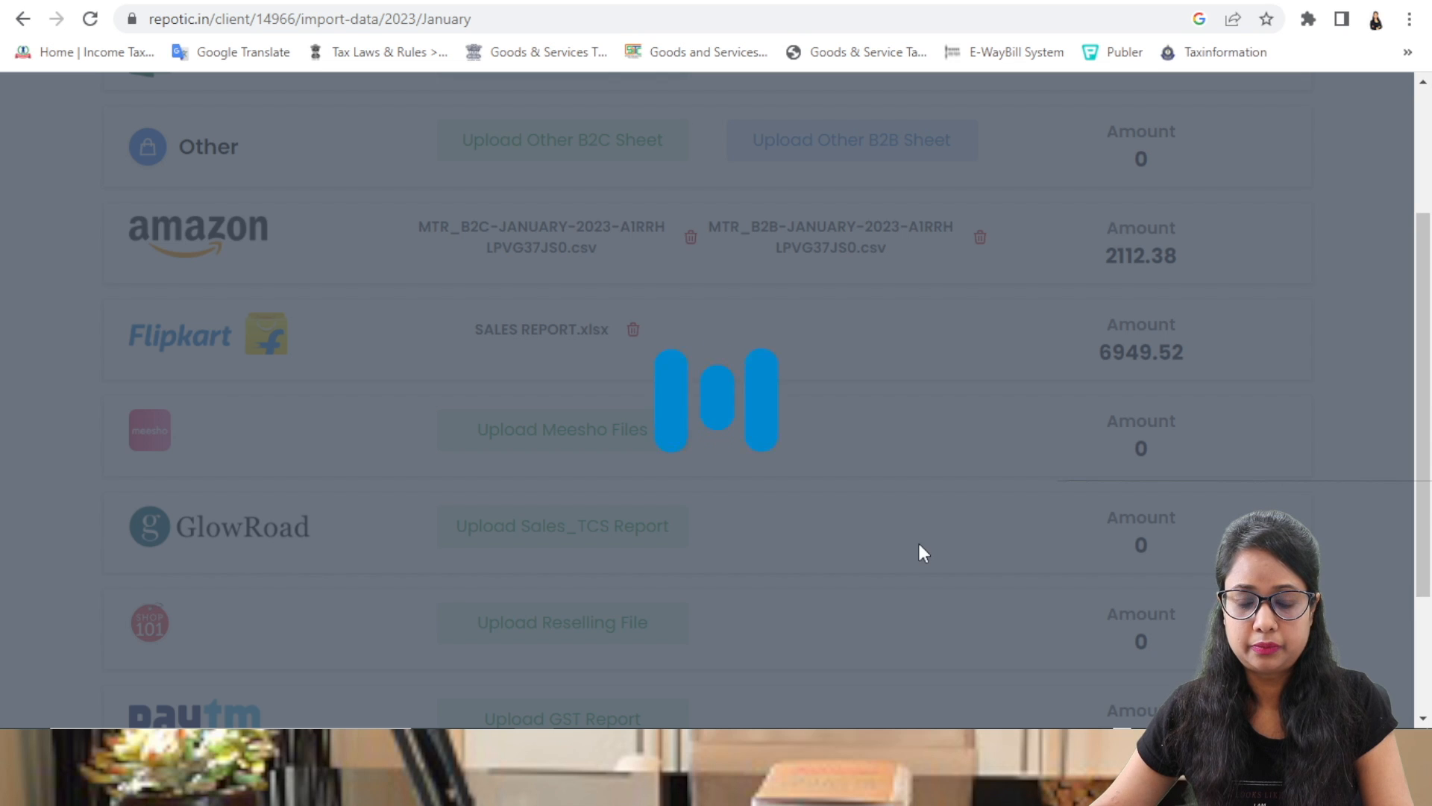
Import the 2023-01 SELLER_B2C Sales_TCS_Report Excel file from the GLOWROAD folder as the GlowRoad sales report
scroll(766, 522, down, 1)
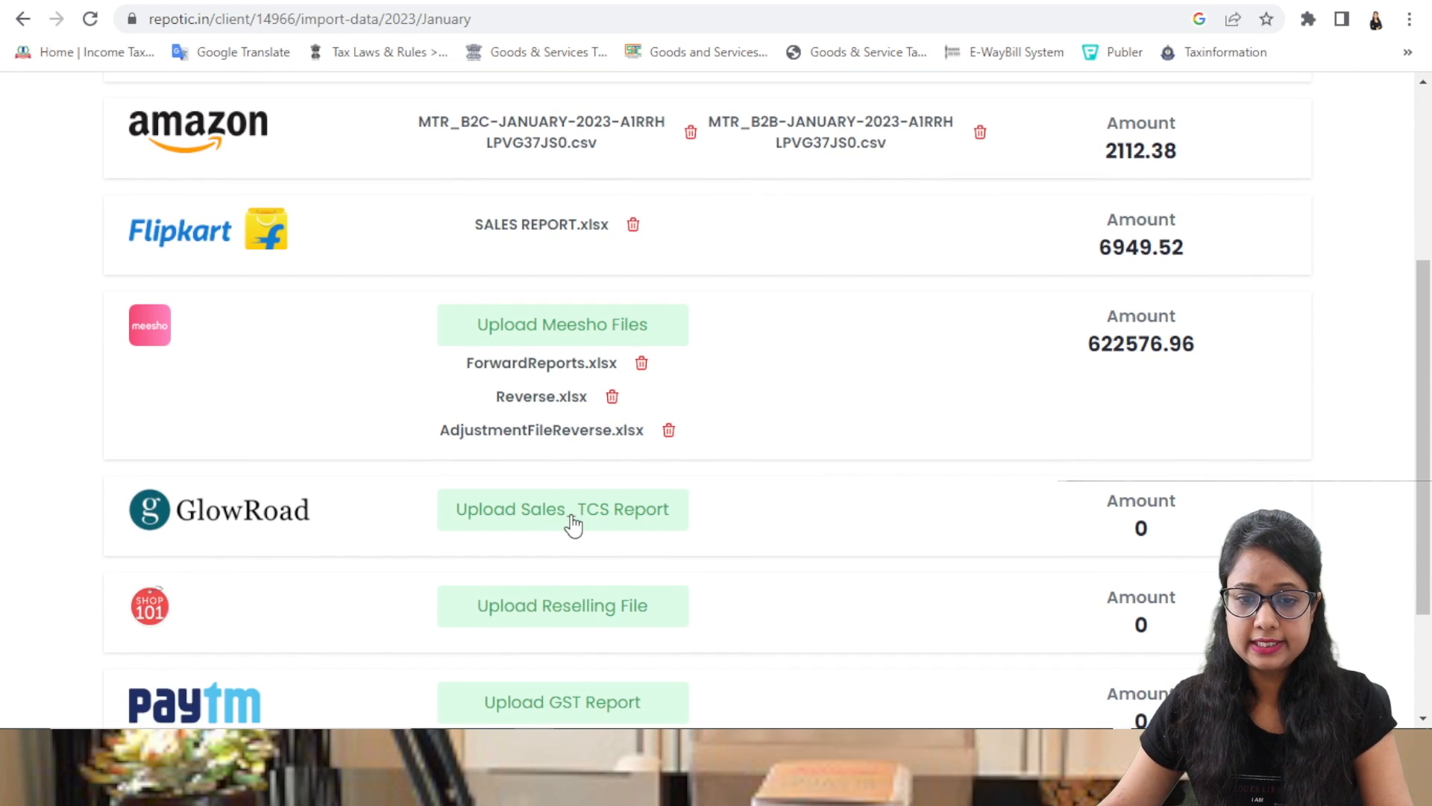
click(532, 523)
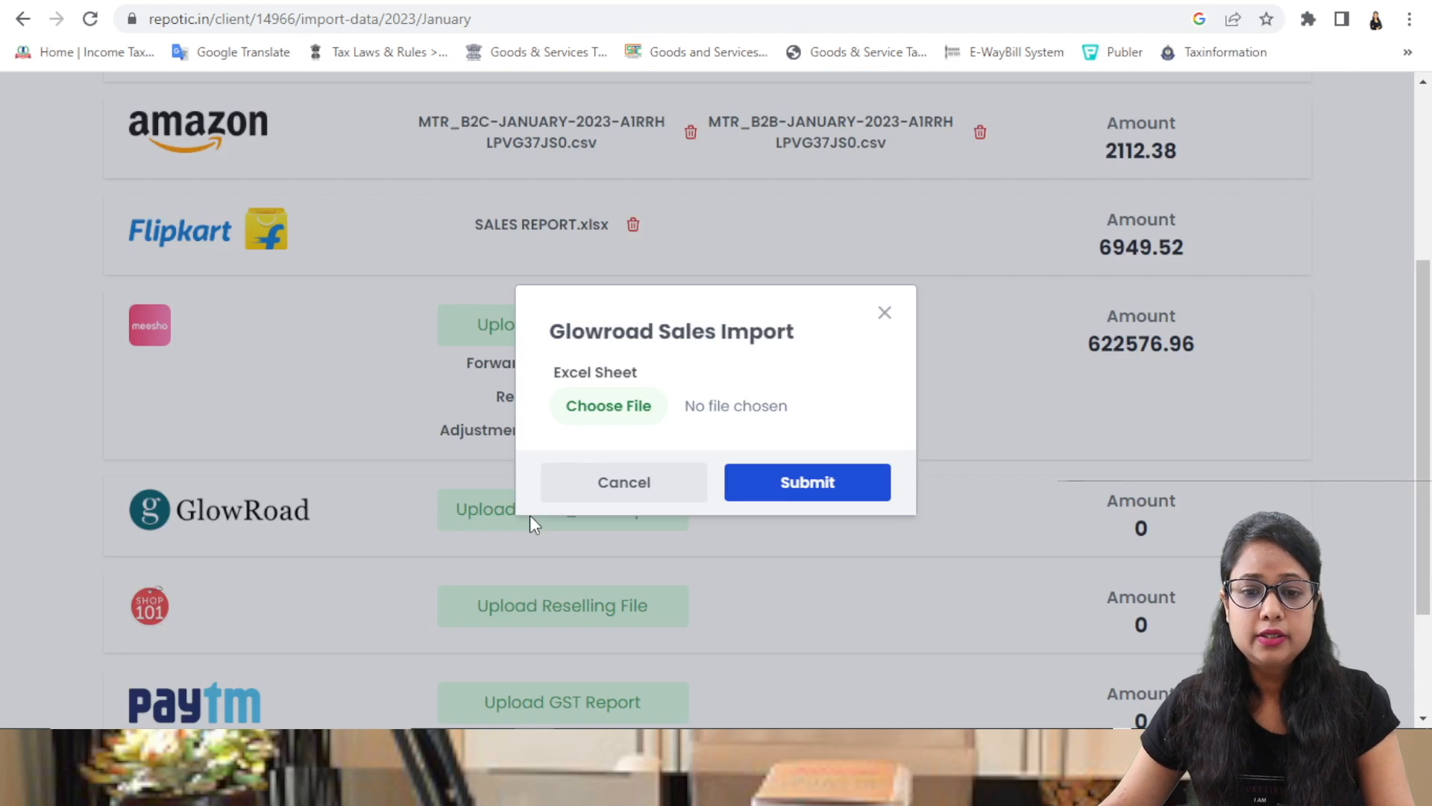
click(610, 416)
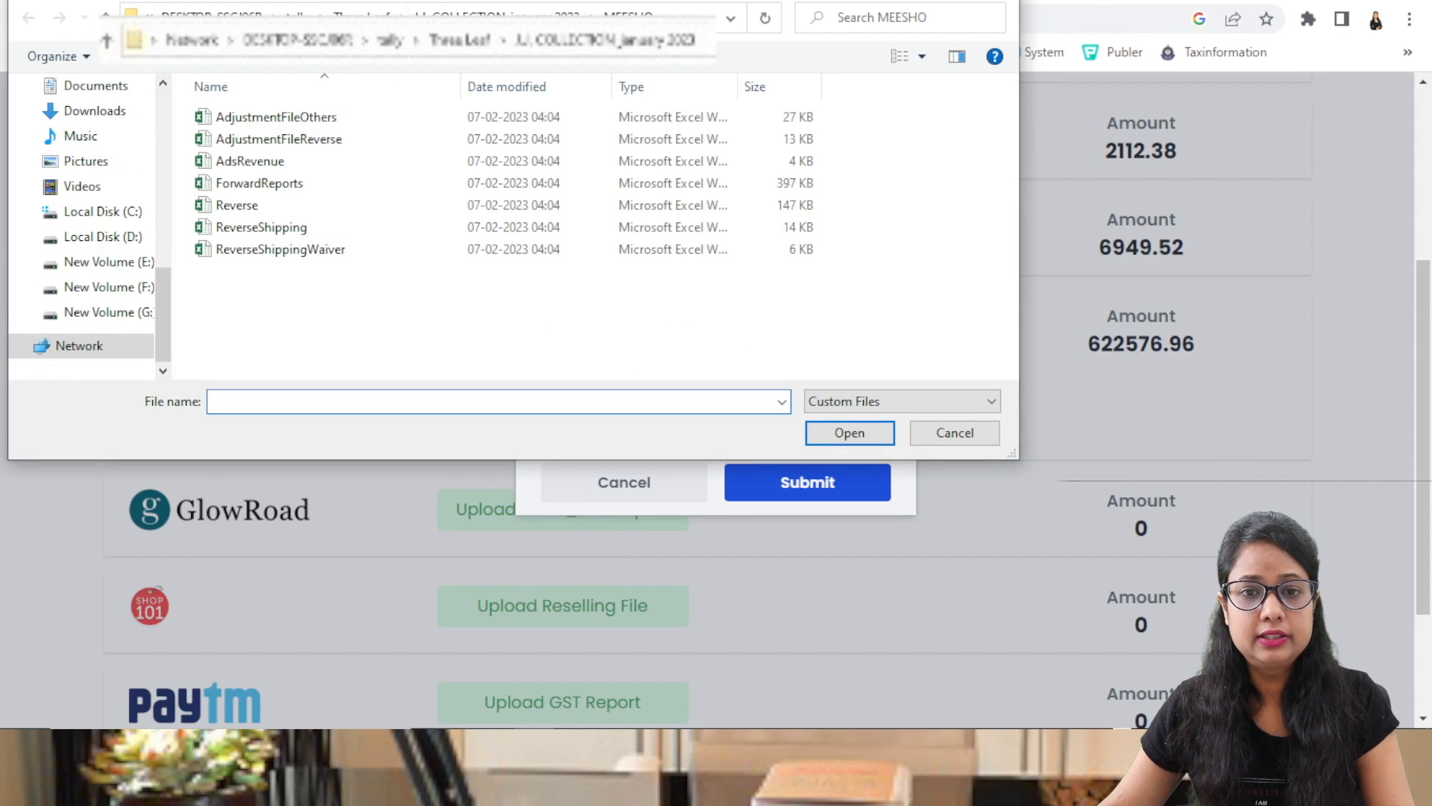
click(496, 15)
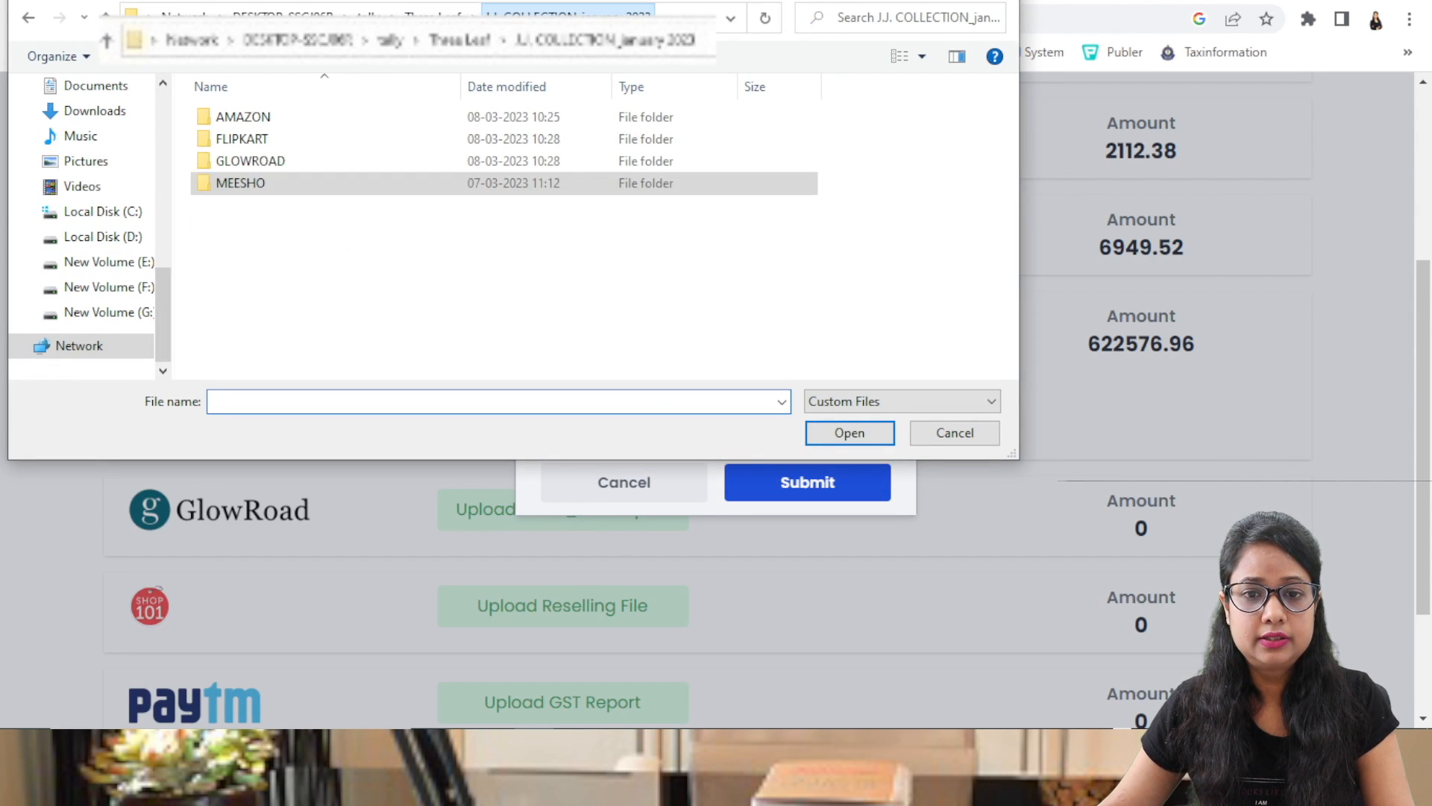
double_click(262, 163)
click(291, 119)
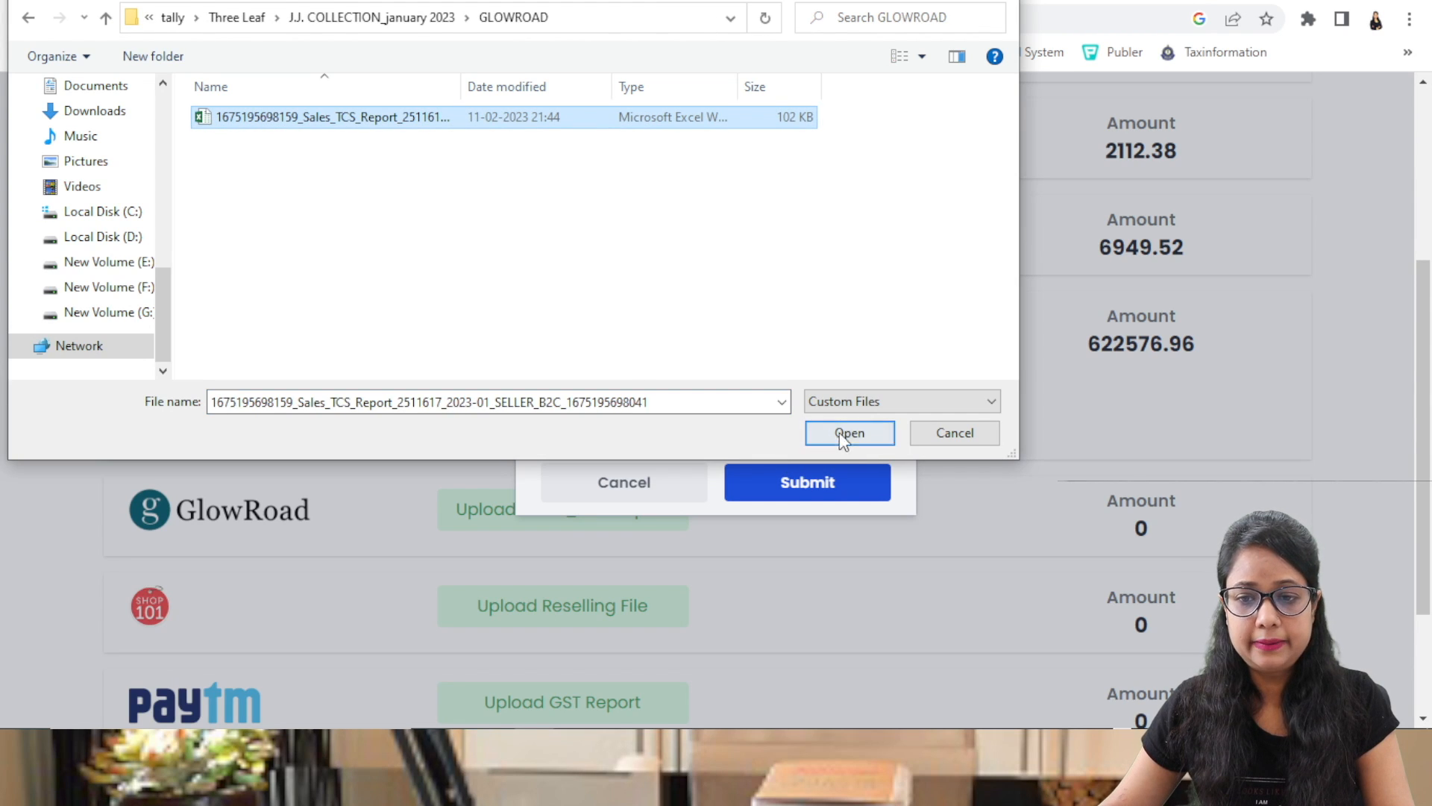
click(843, 436)
click(820, 492)
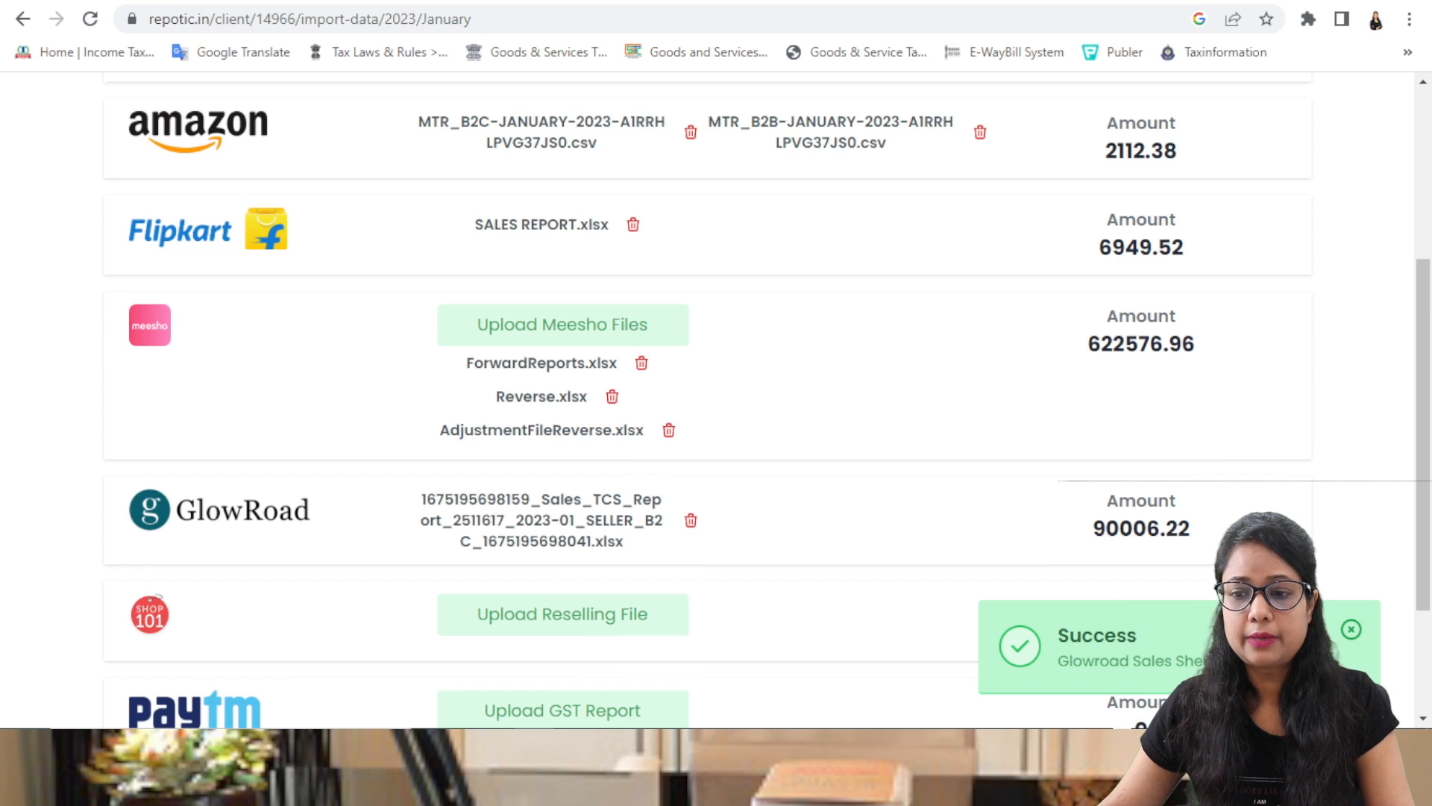
Import sampleother-sheet-export.xlsx from the OTHER B2B AND B2C folder as the Other B2C sheet
scroll(1109, 543, up, 1)
scroll(691, 474, up, 2)
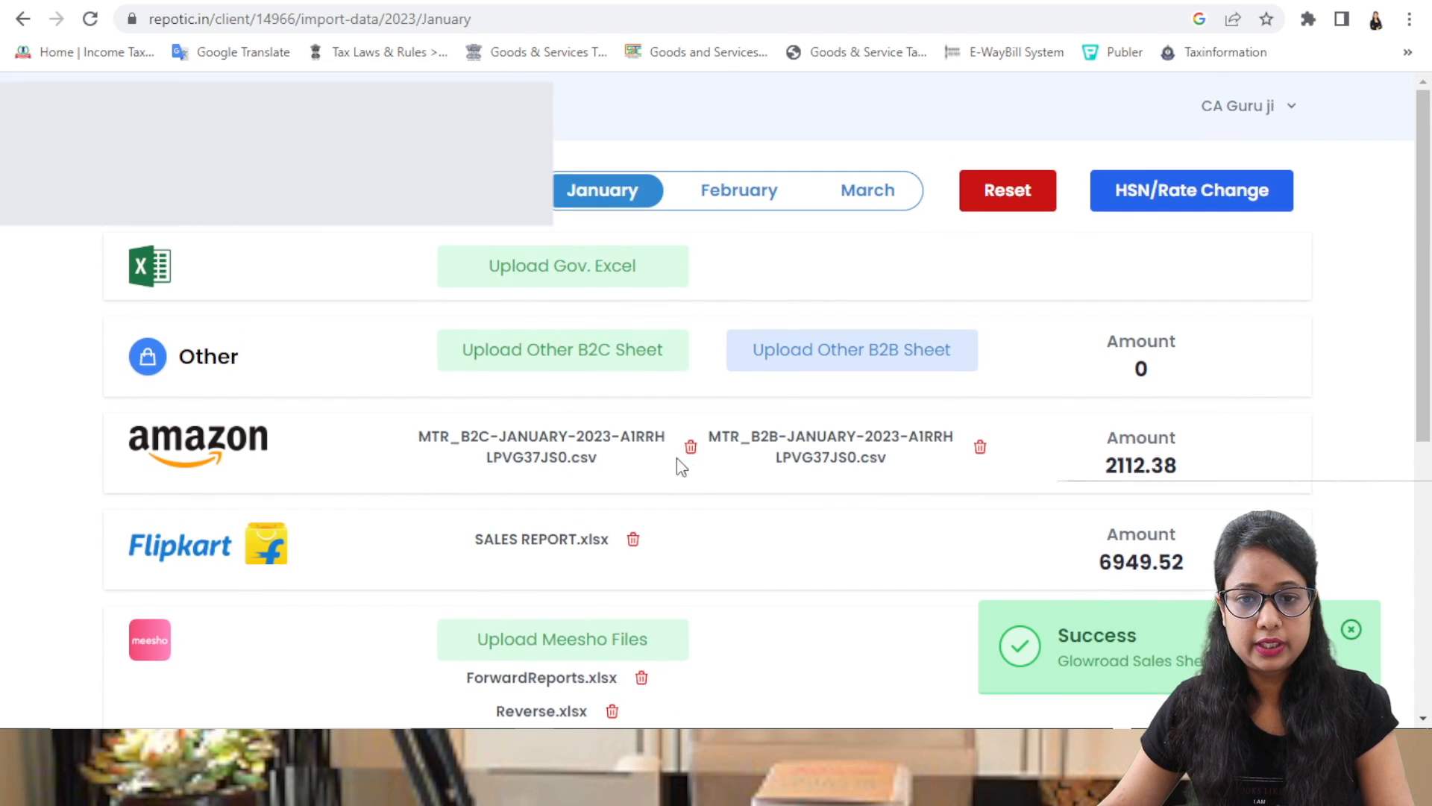
click(548, 365)
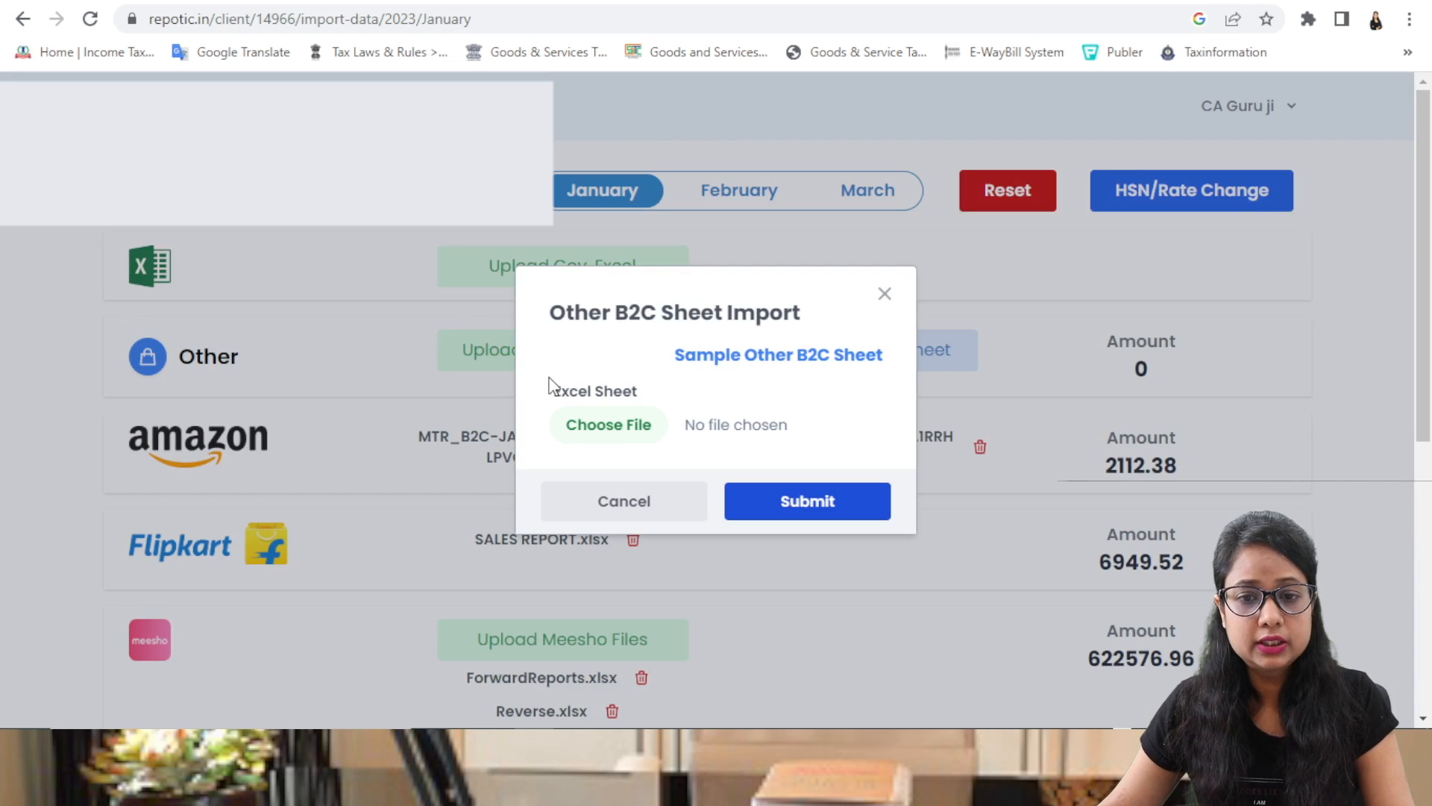
click(608, 431)
click(373, 18)
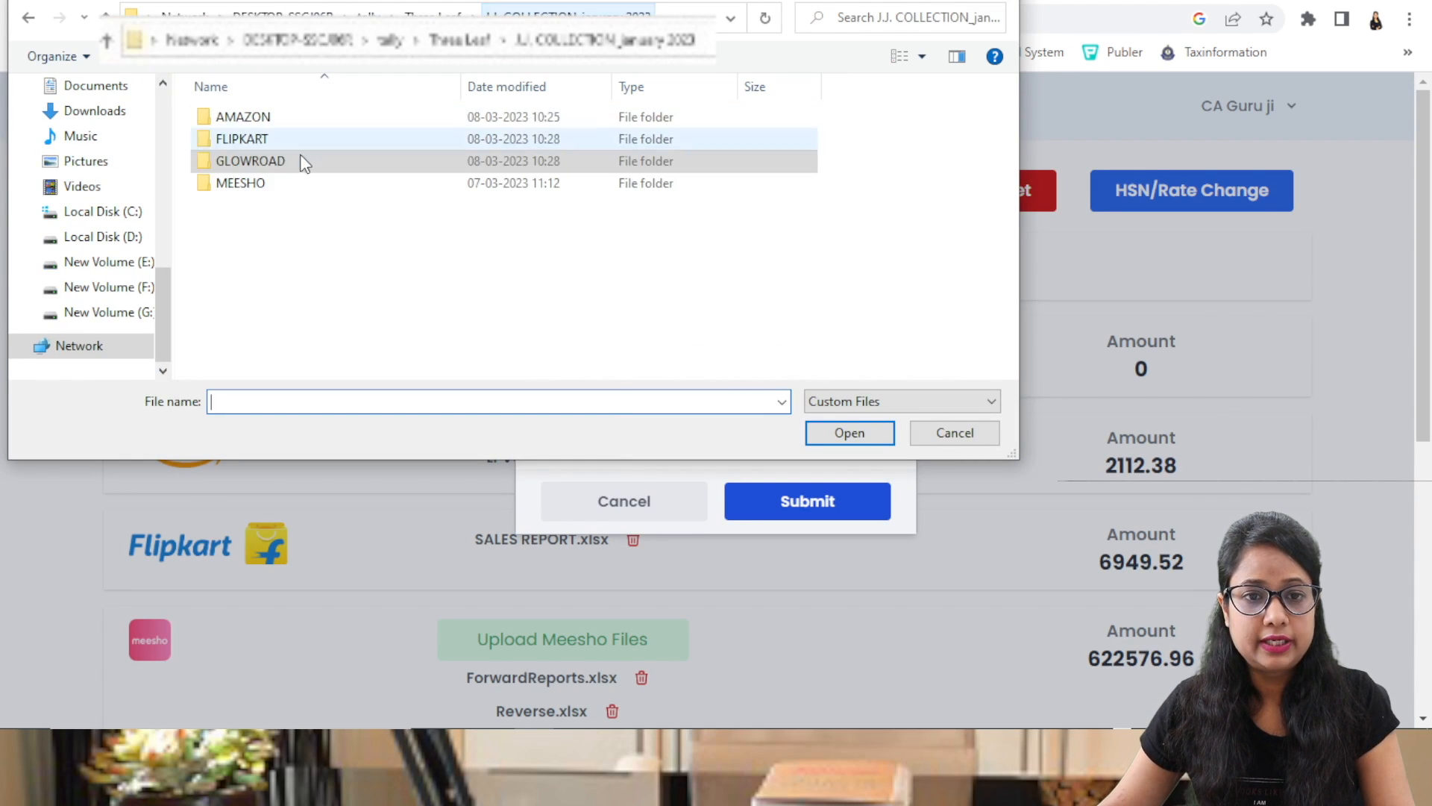
click(440, 16)
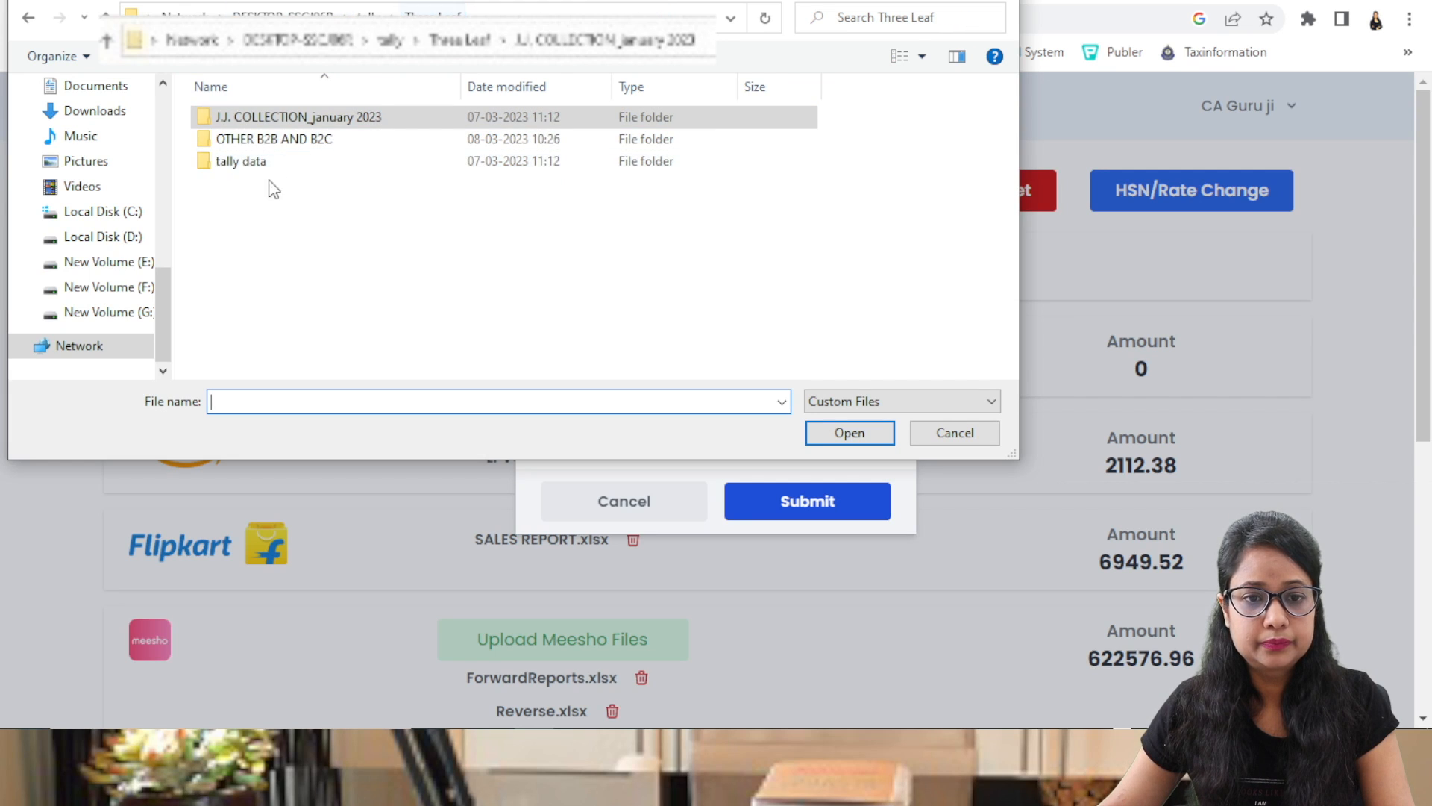
double_click(275, 138)
click(278, 121)
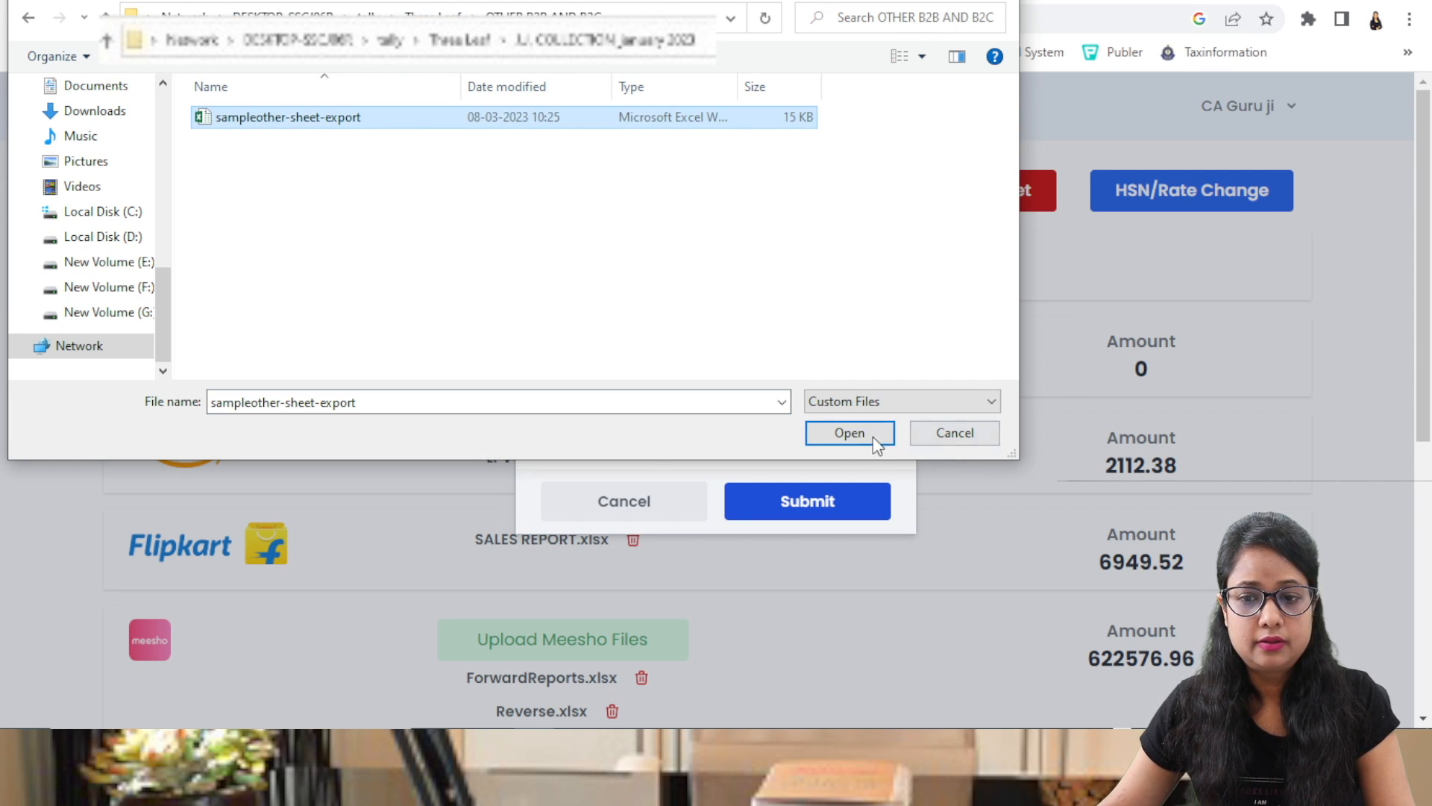
click(850, 434)
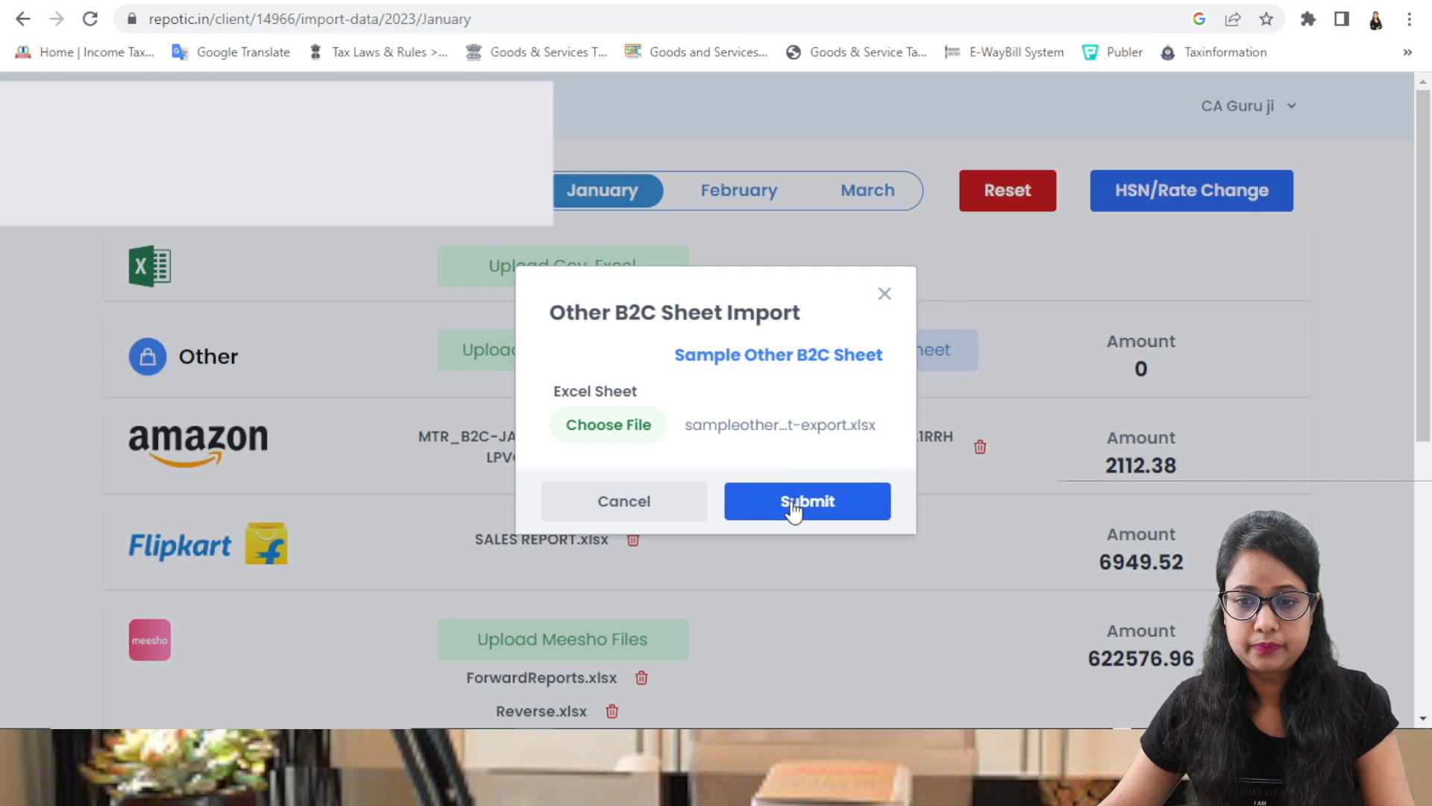
click(793, 503)
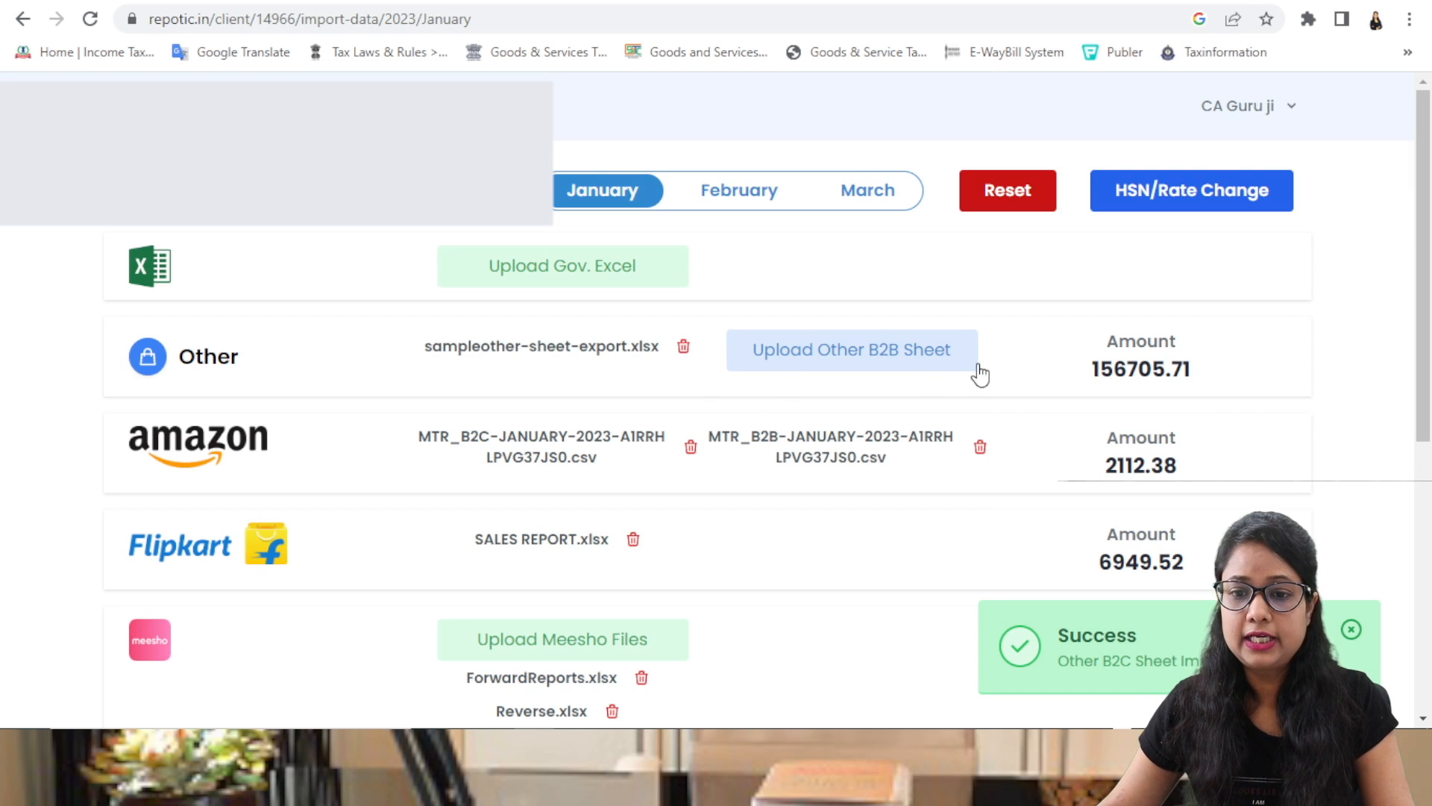
scroll(905, 544, down, 6)
scroll(909, 546, up, 3)
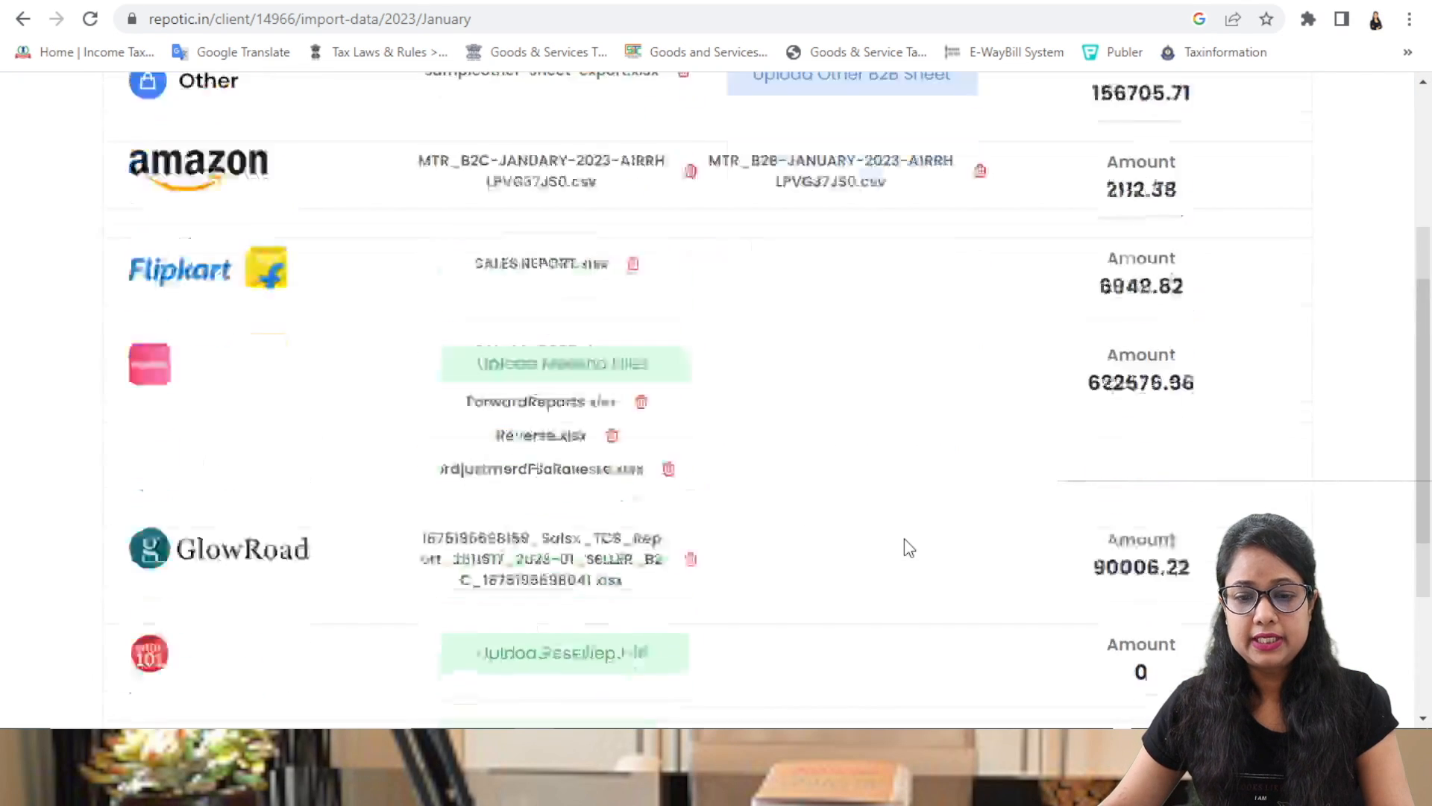
scroll(908, 548, up, 3)
scroll(905, 544, down, 3)
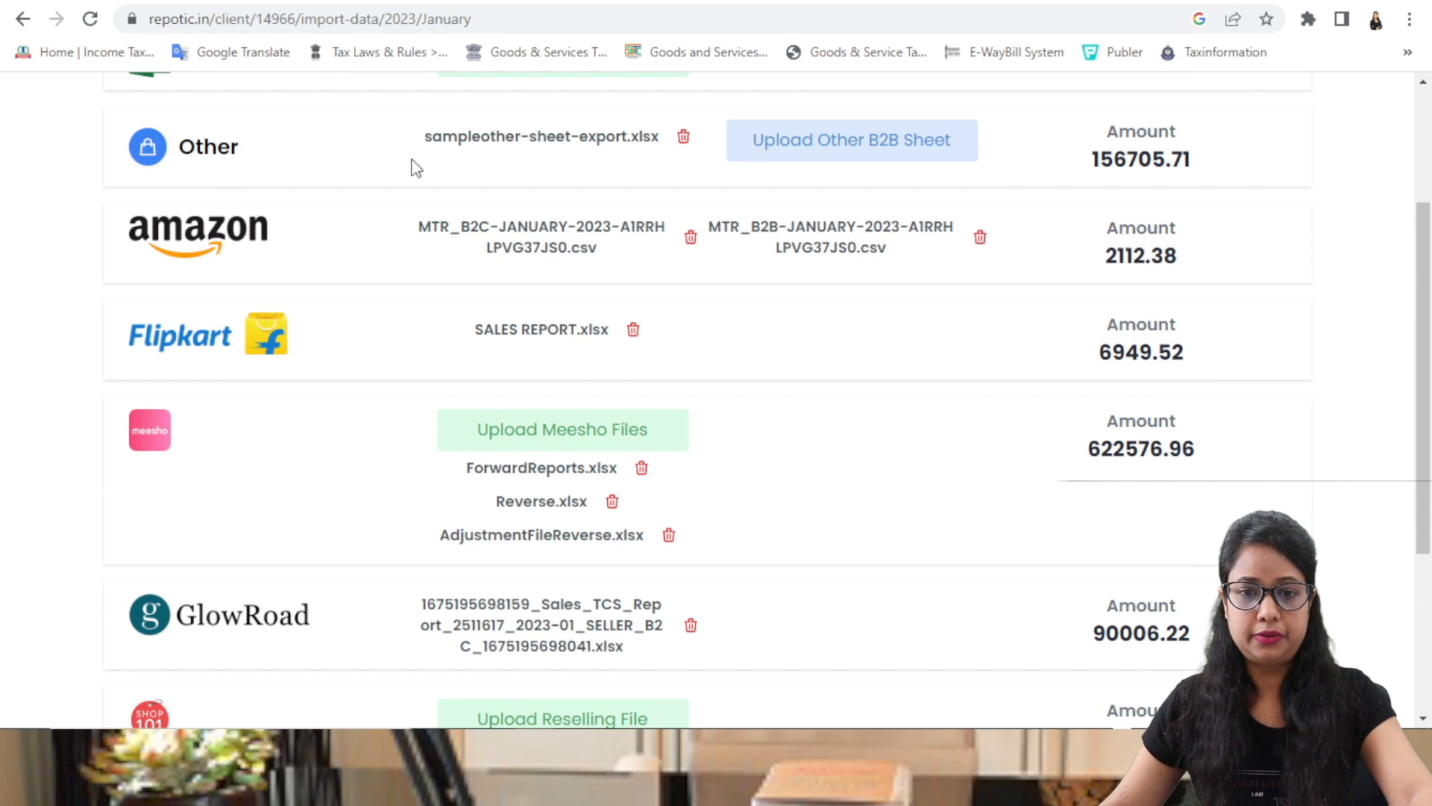
Switch to the GST portal at gst.gov.in and open the taxpayer's TDS and TCS credit received page
click(321, 2)
text(gst)
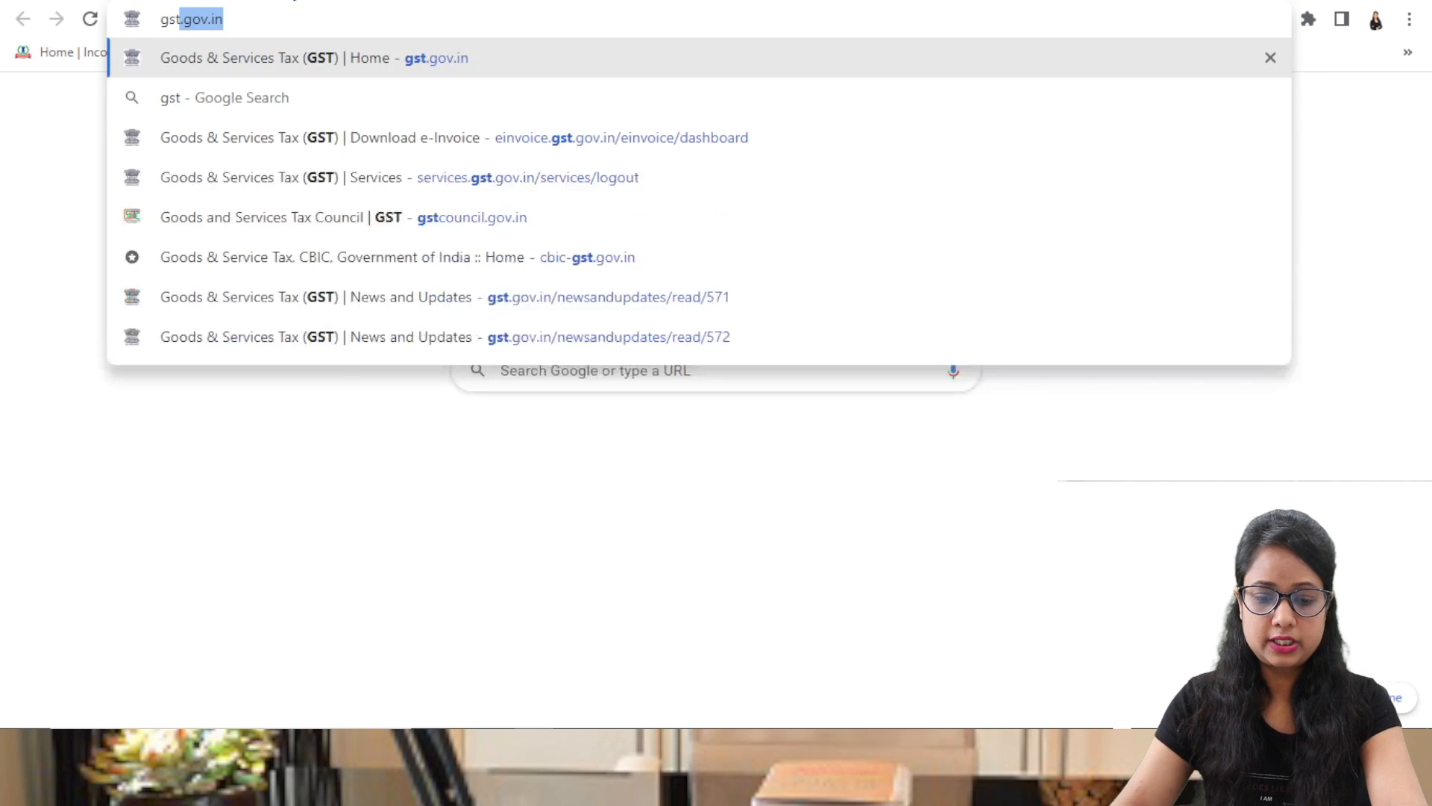
key(Return)
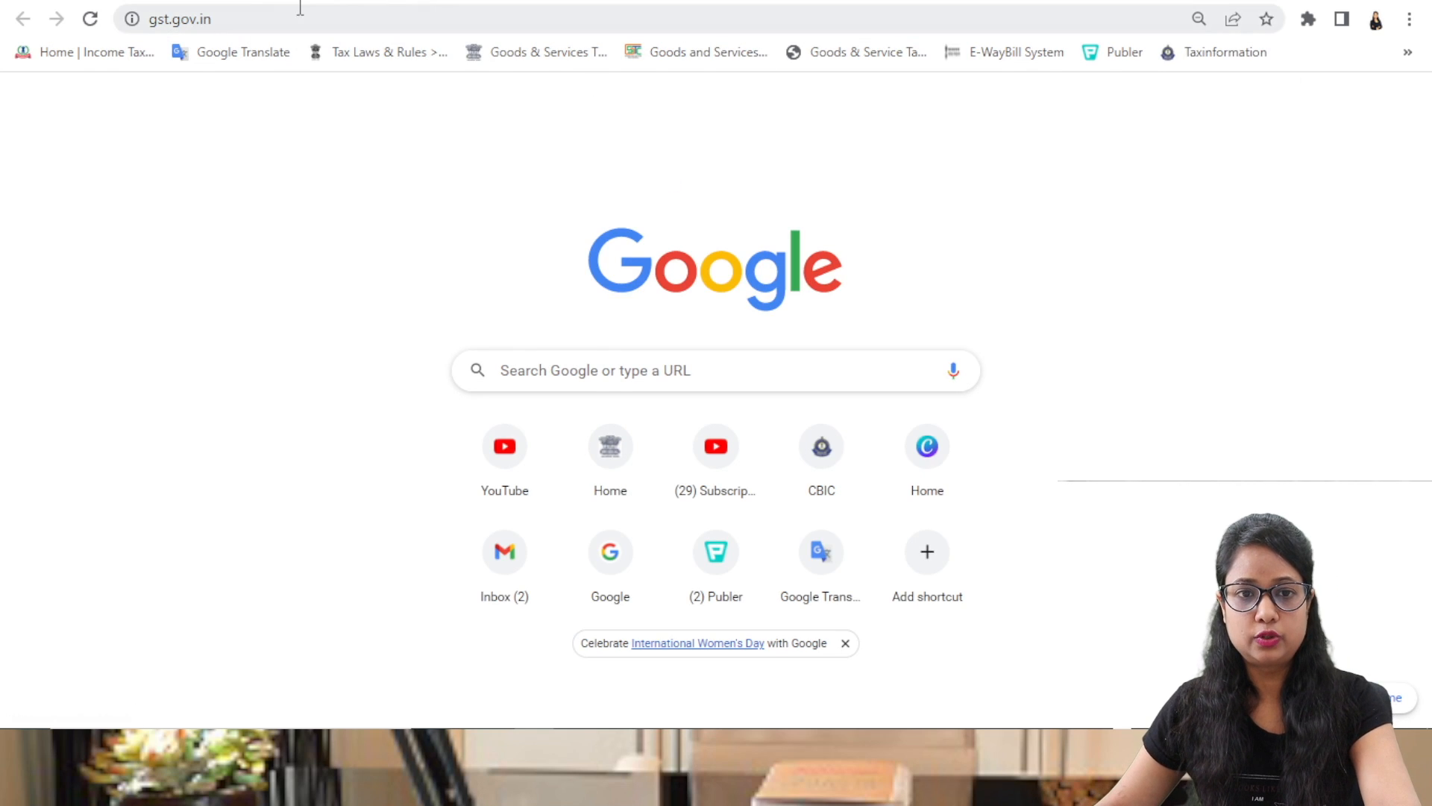
click(300, 8)
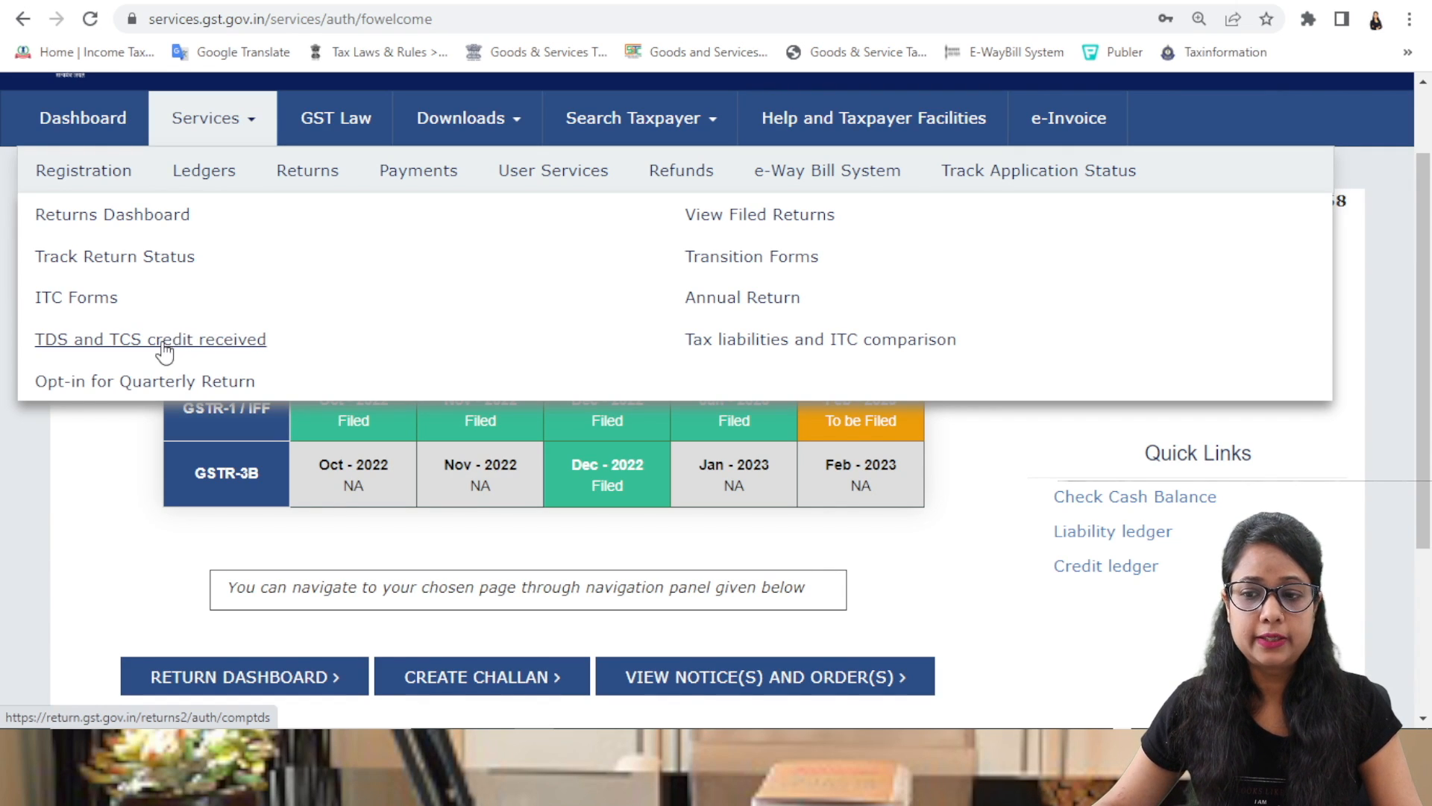
click(209, 349)
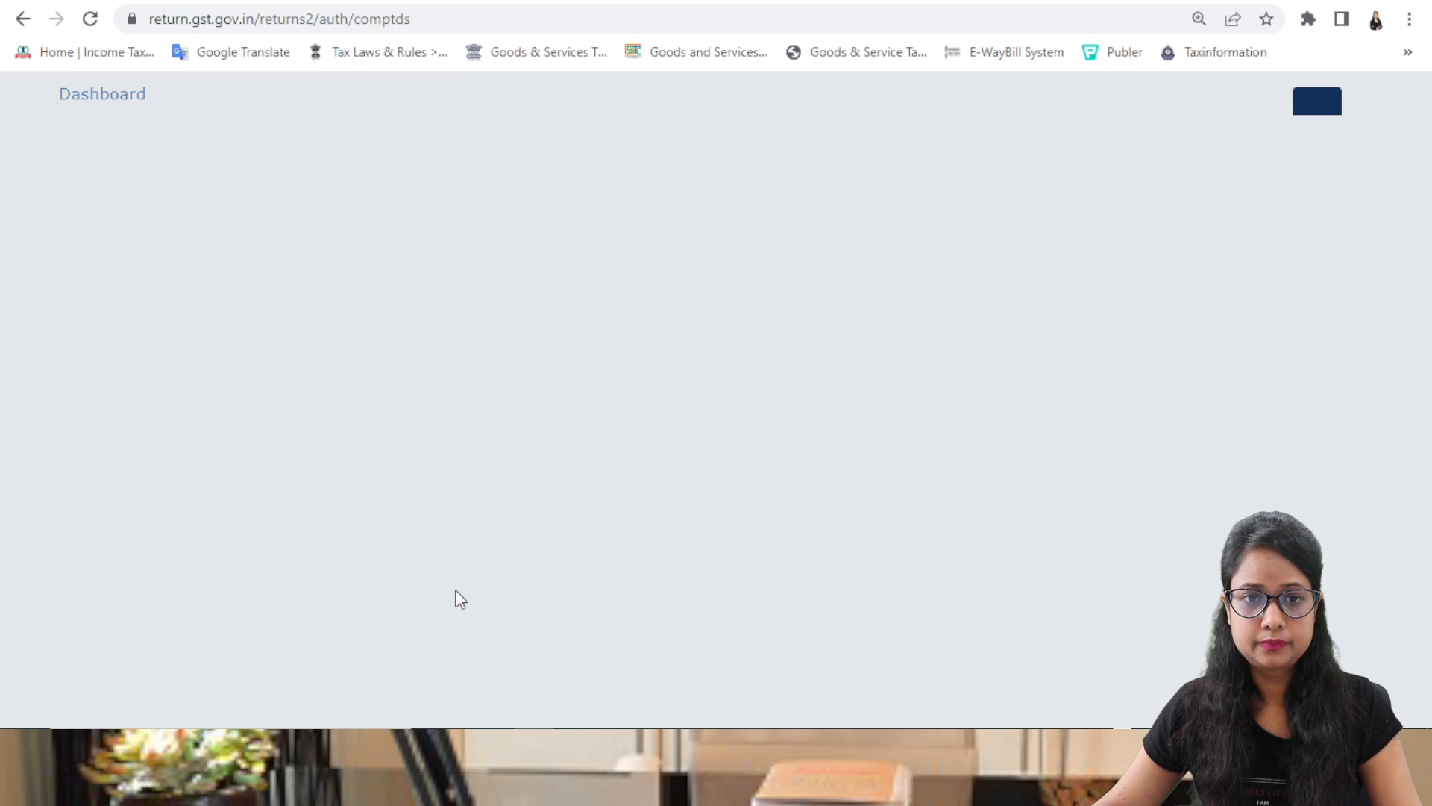
Look up the TDS and TCS credit received for financial year 2022-23, return filing period January
scroll(814, 457, down, 1)
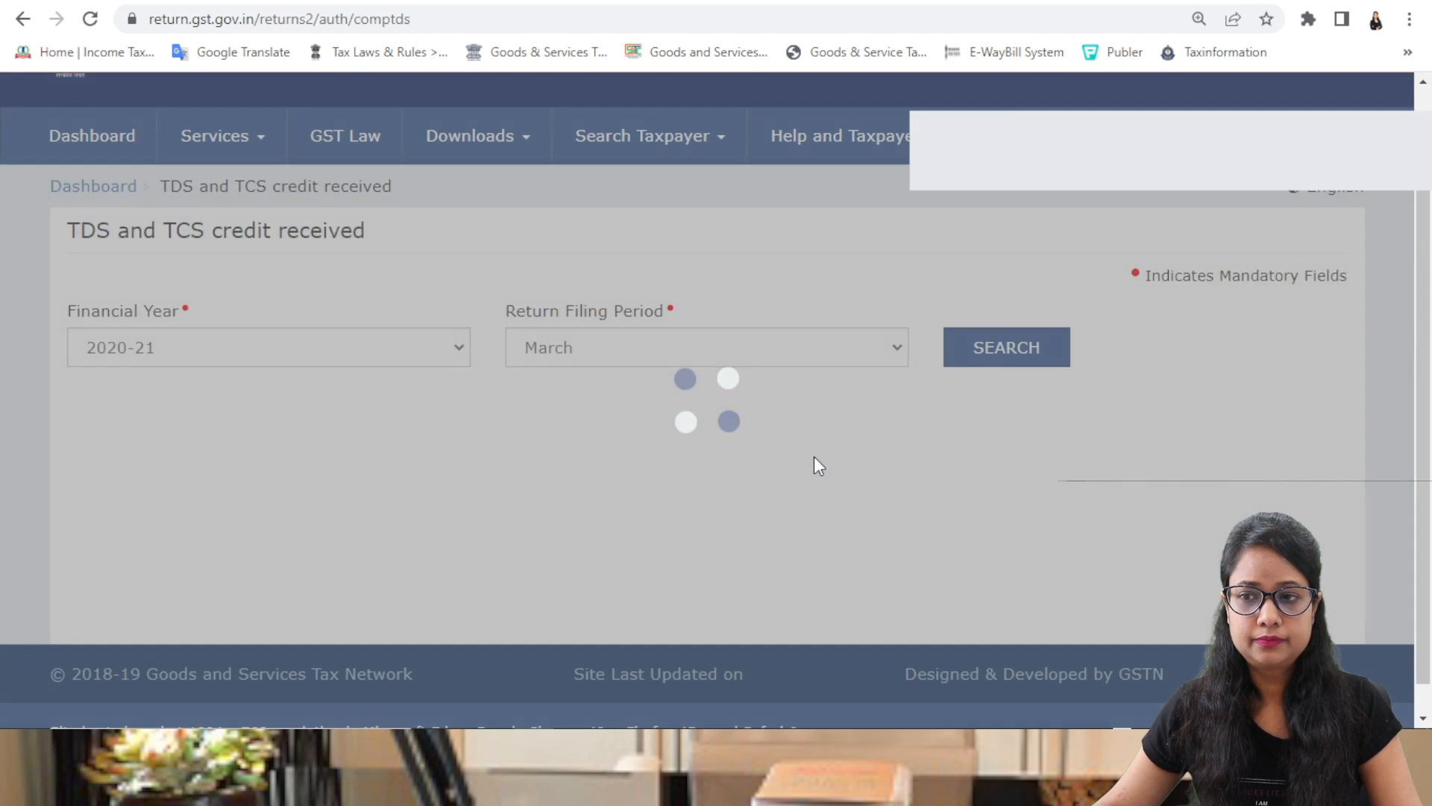
click(367, 361)
key(Escape)
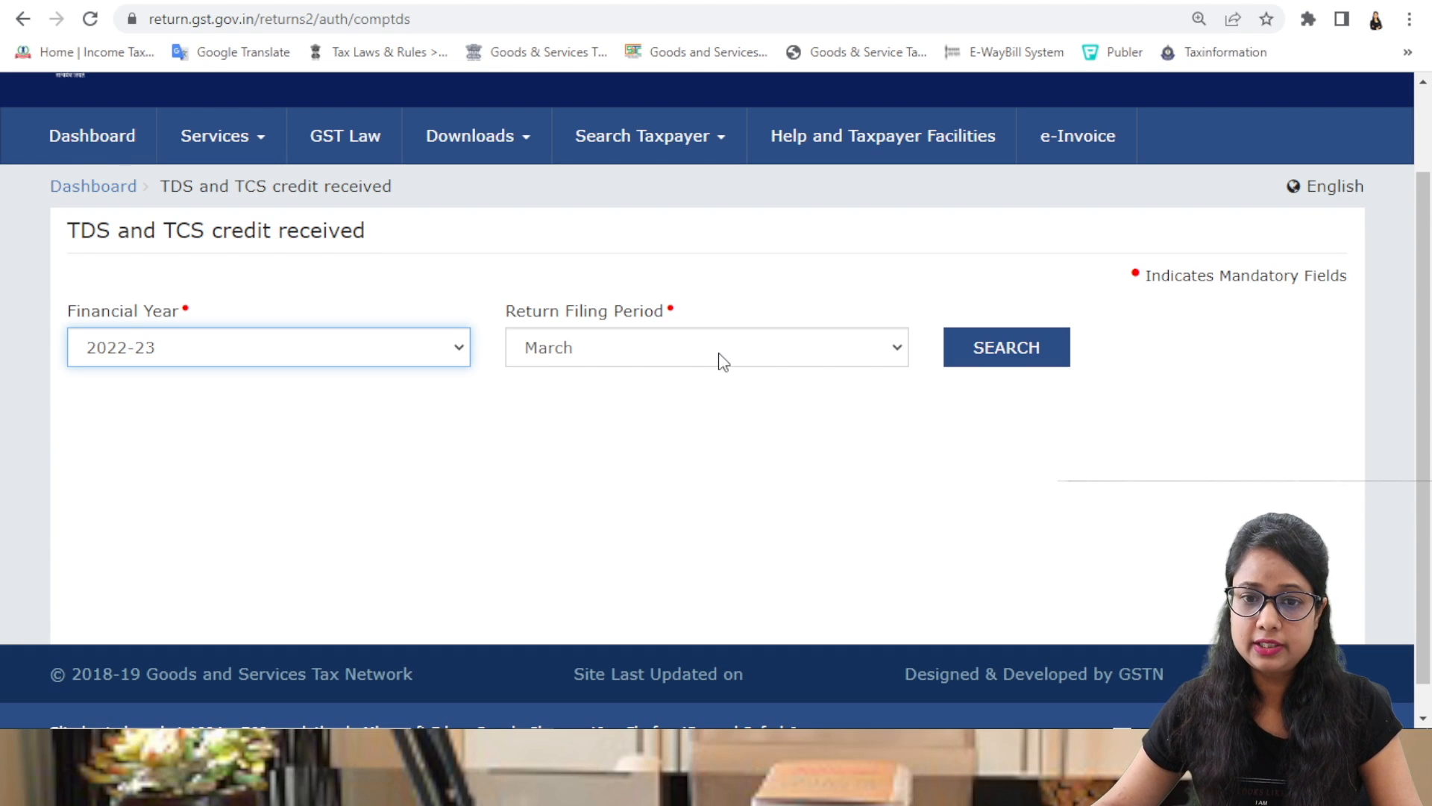
click(722, 363)
click(584, 558)
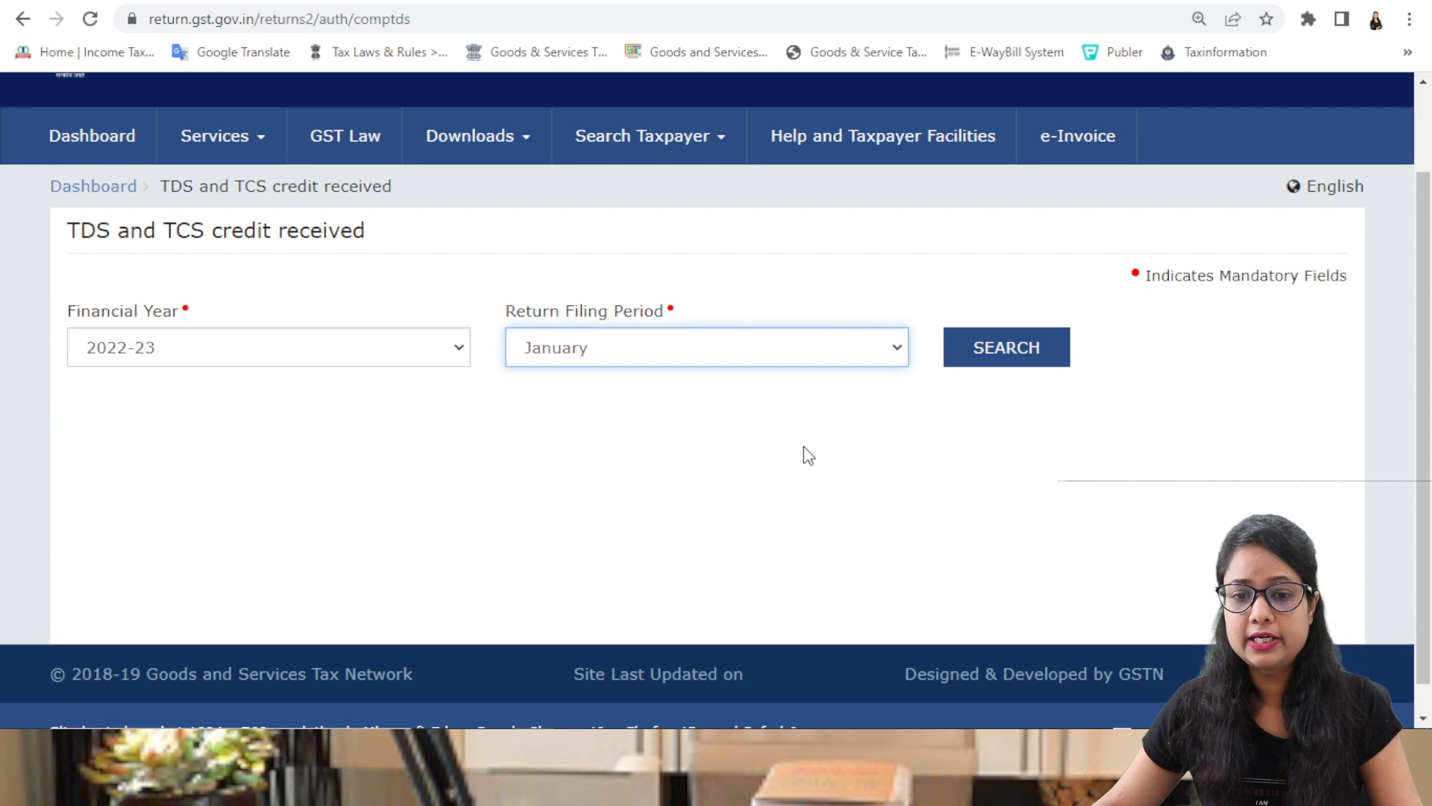
click(959, 348)
scroll(1026, 486, down, 8)
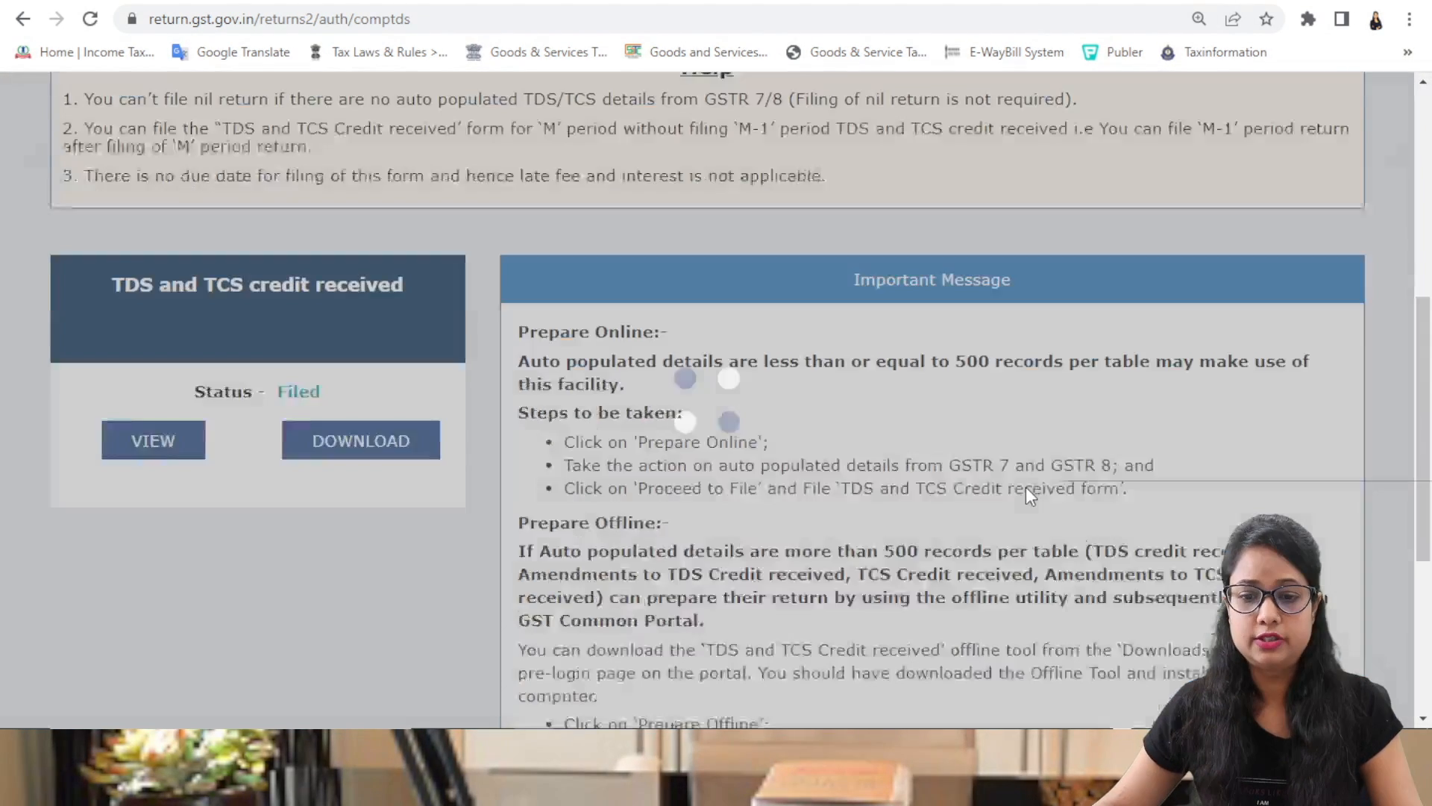
Open the collector-wise table of TCS Credit received for January 2023
scroll(384, 288, up, 3)
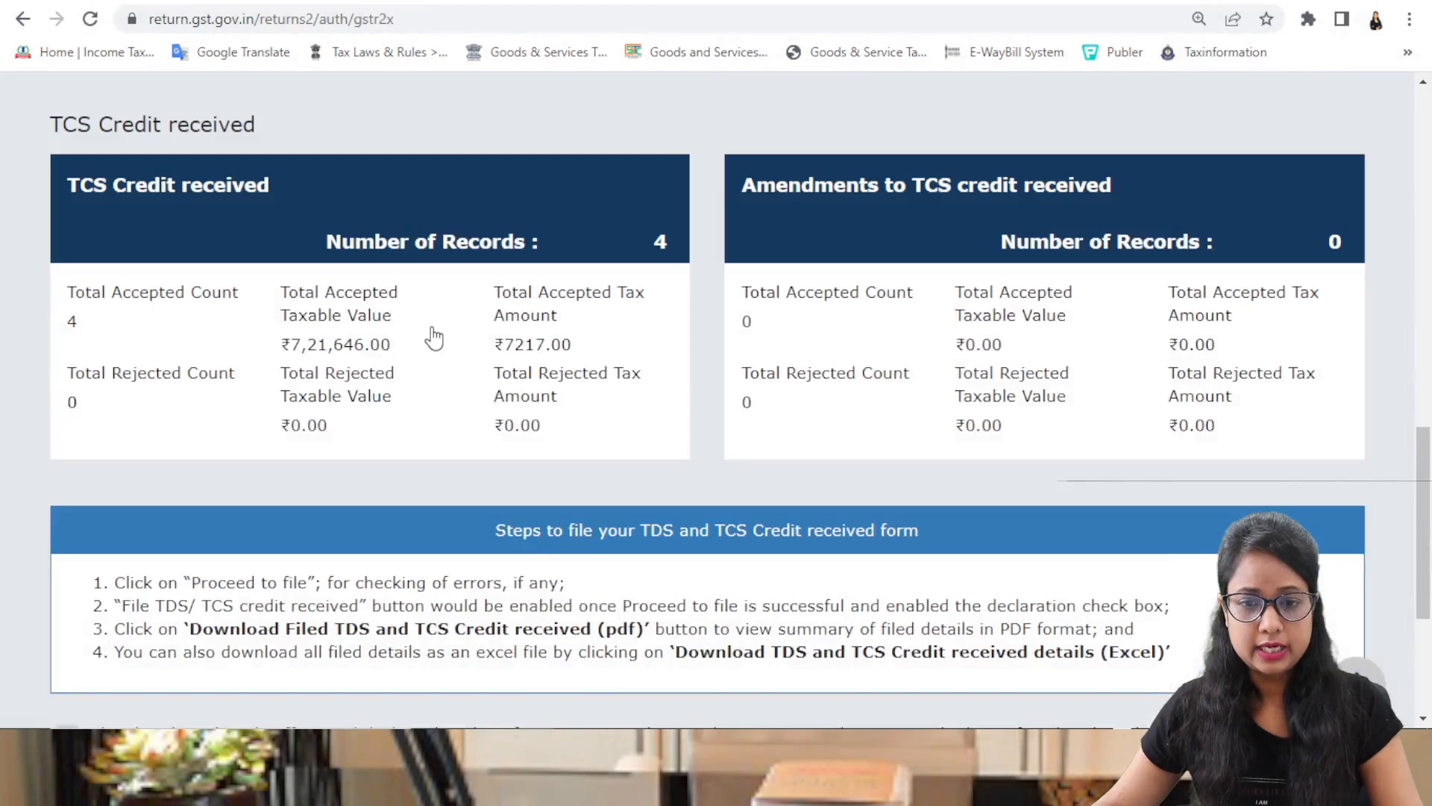
click(569, 257)
scroll(948, 390, down, 5)
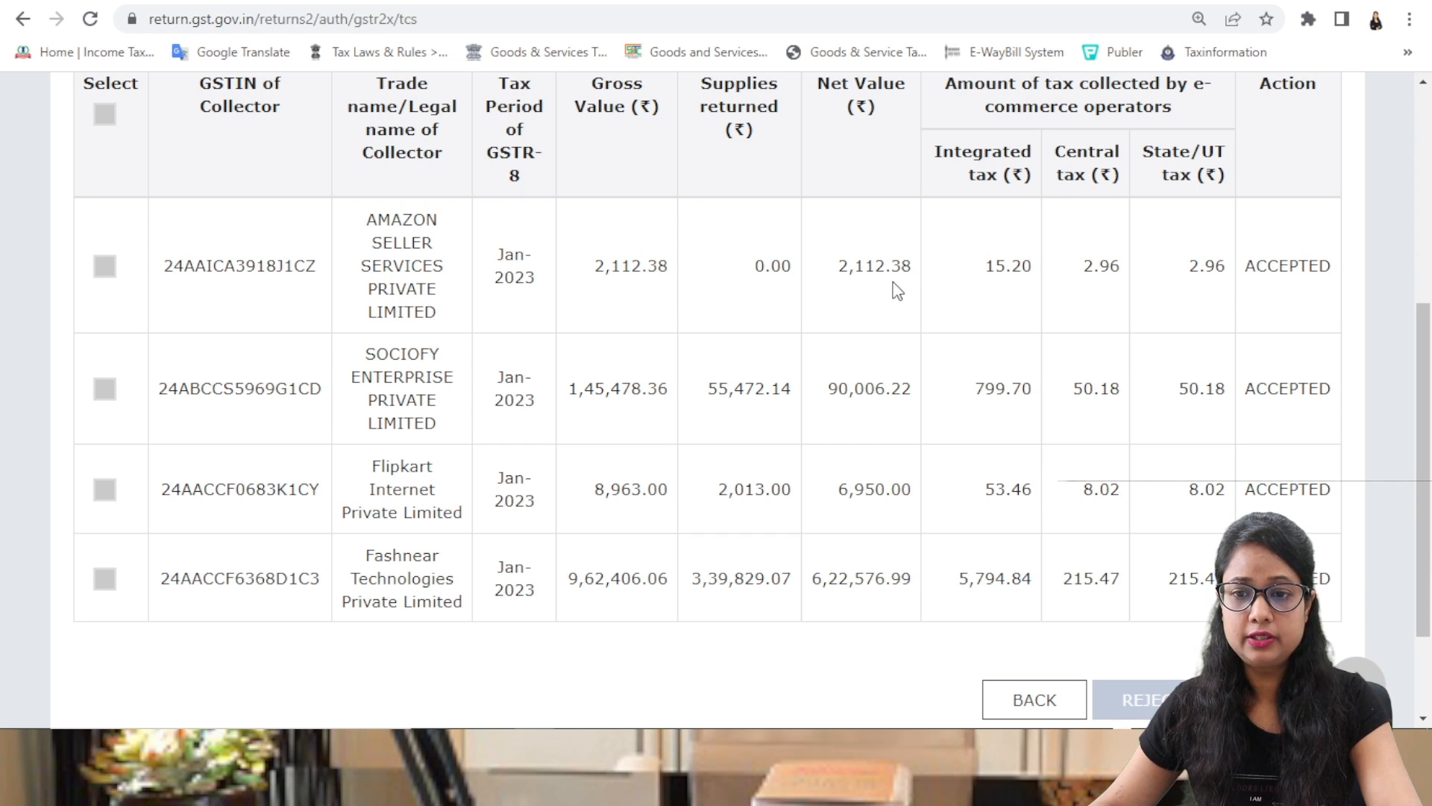
Compare each collector's January 2023 net value on the GST portal with the imported Amazon, GlowRoad, Flipkart and Meesho amounts in Repotic
click(119, 1)
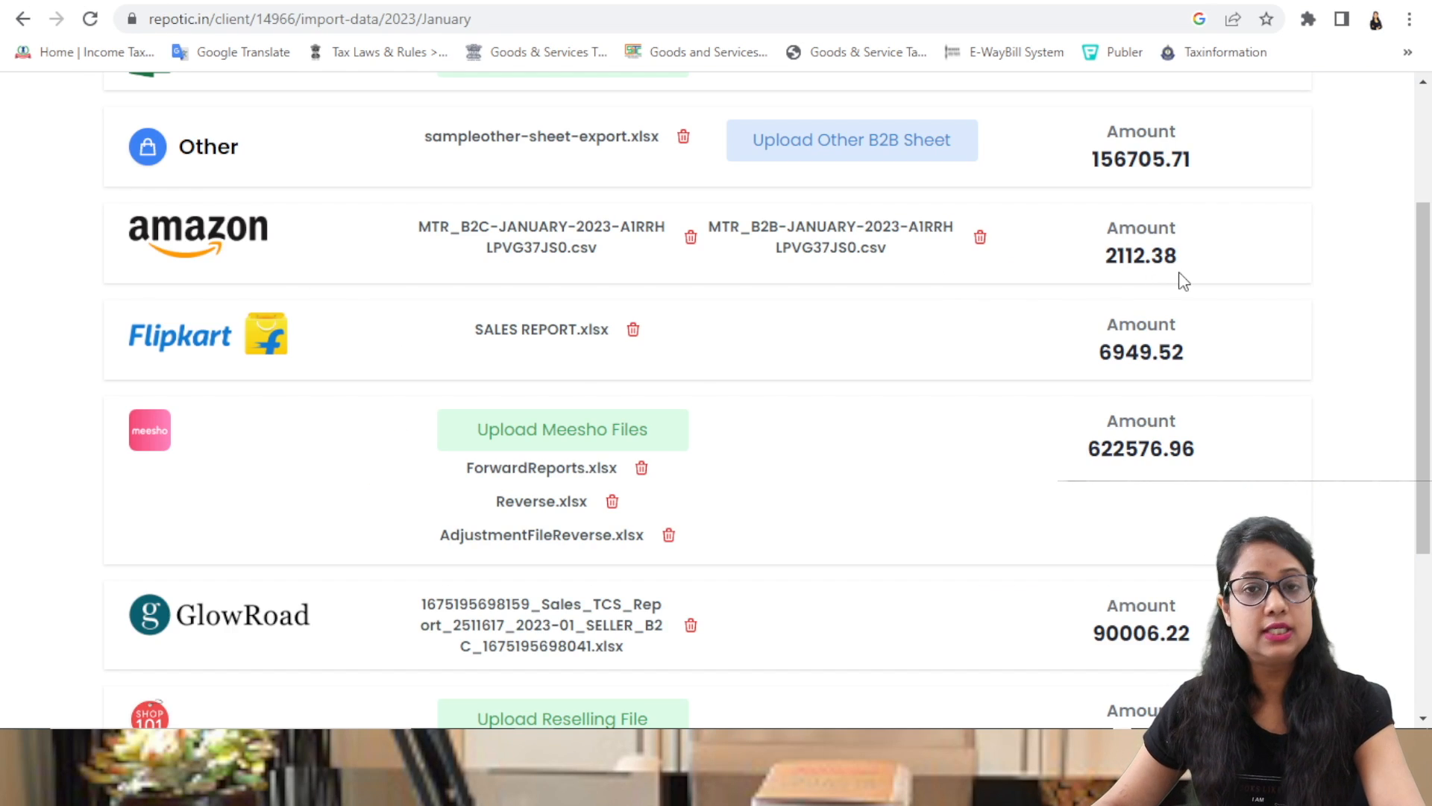
click(582, 2)
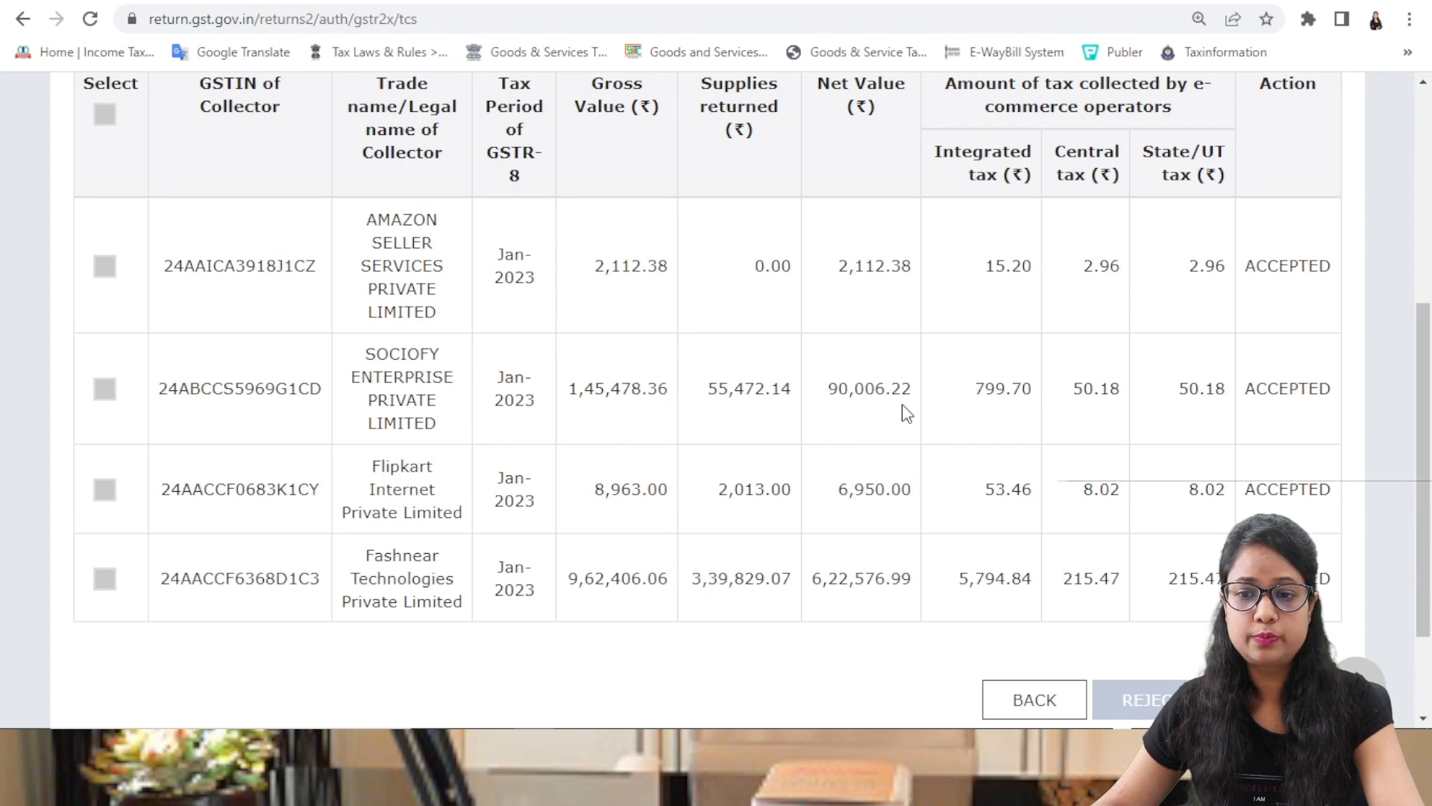
click(177, 2)
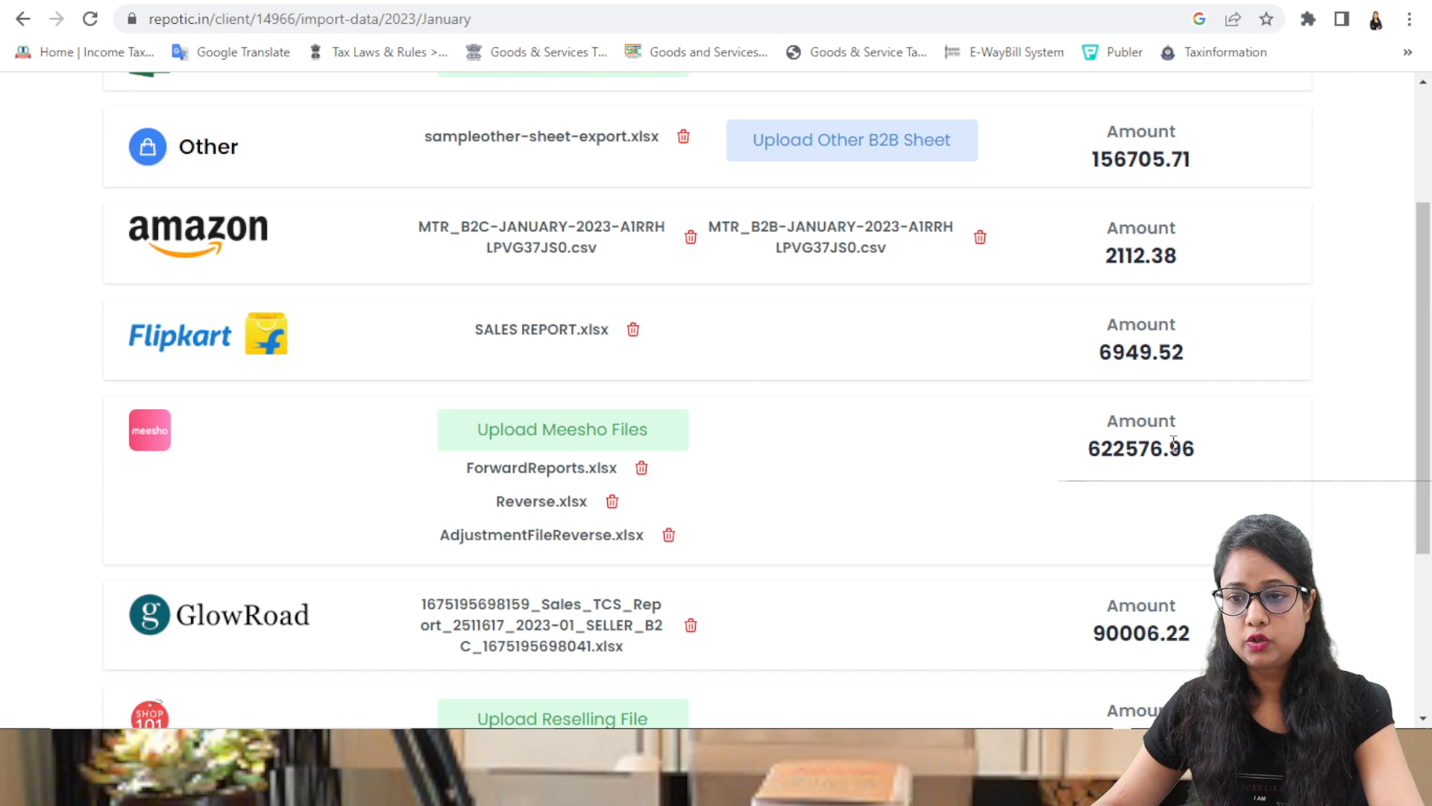
scroll(1190, 485, down, 1)
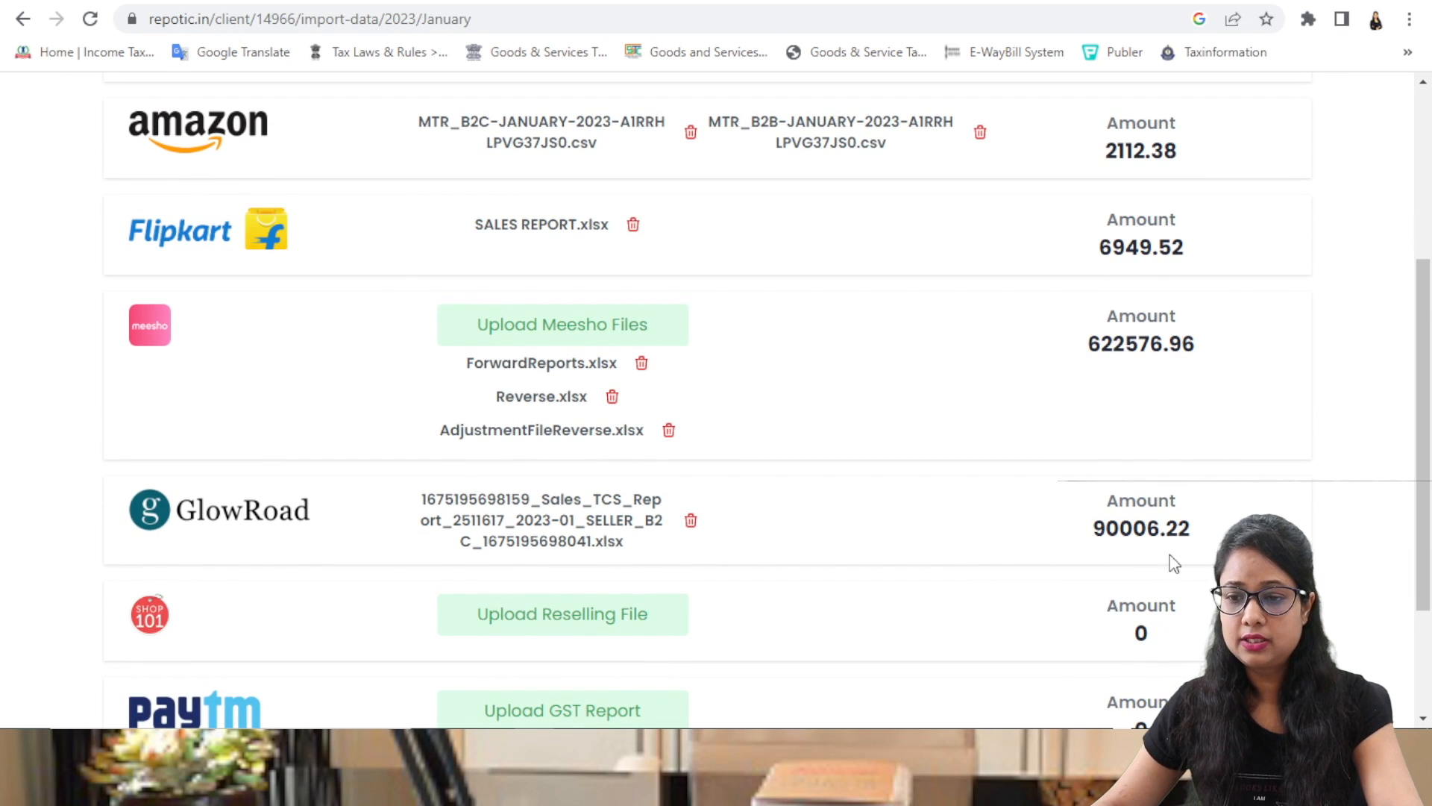
click(149, 2)
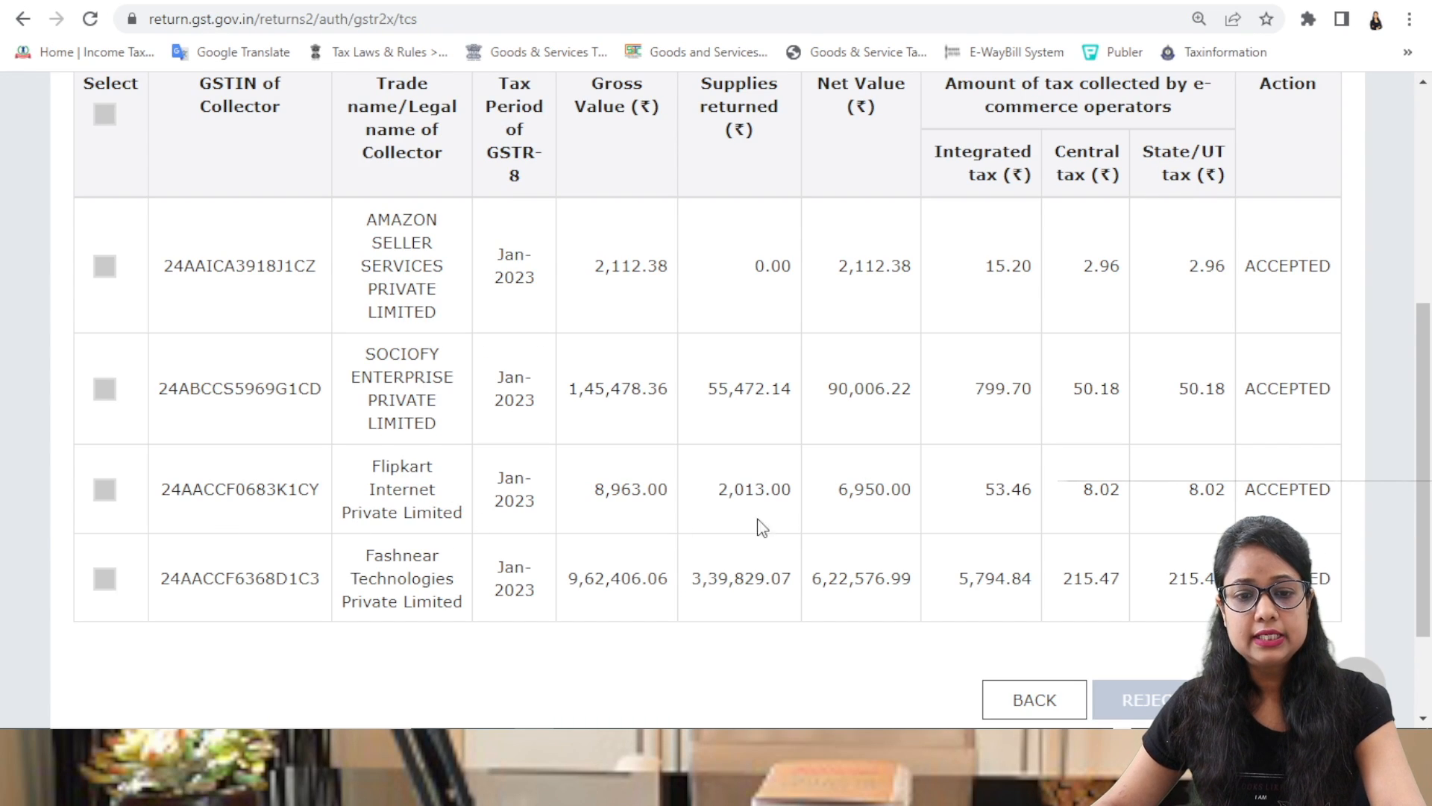
click(314, 1)
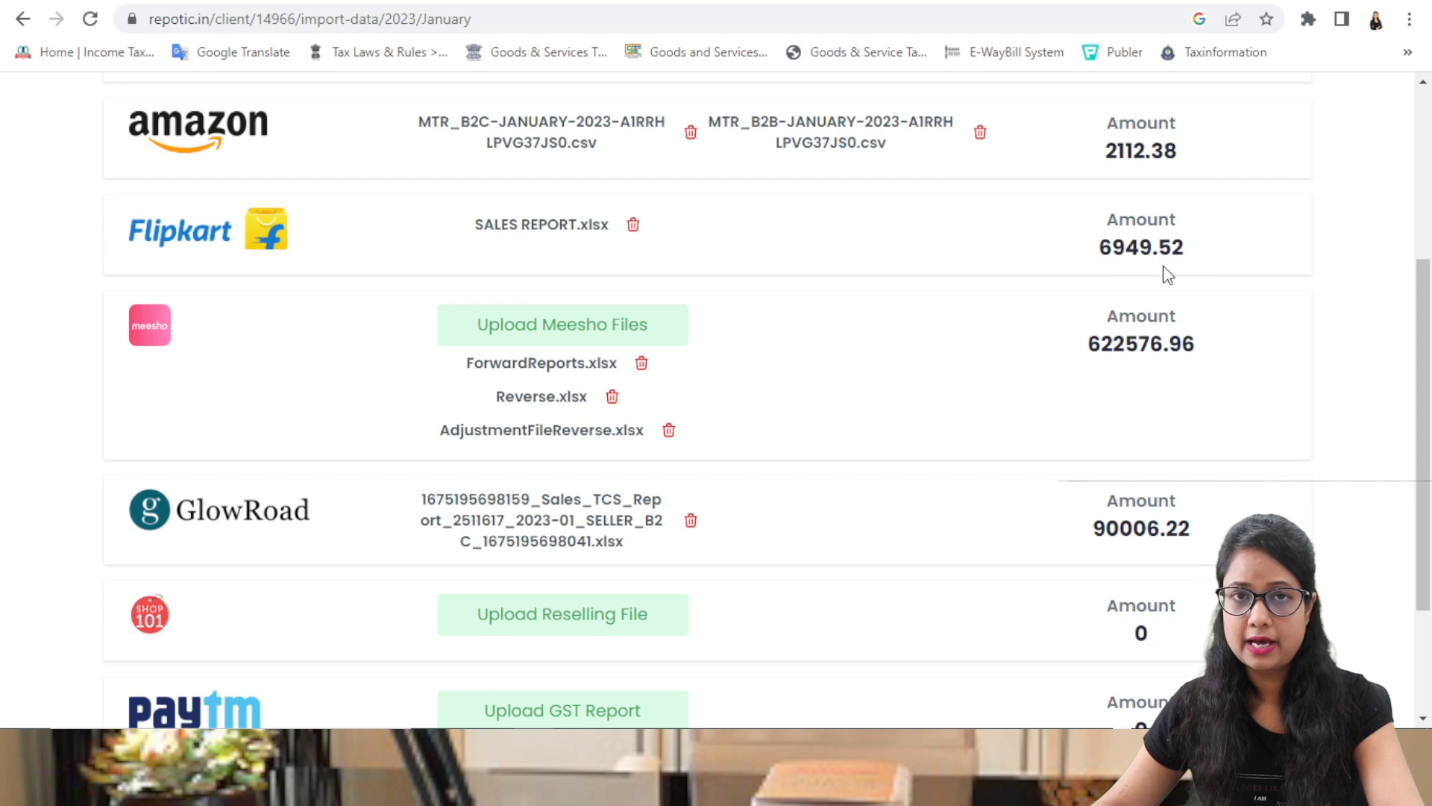
click(149, 1)
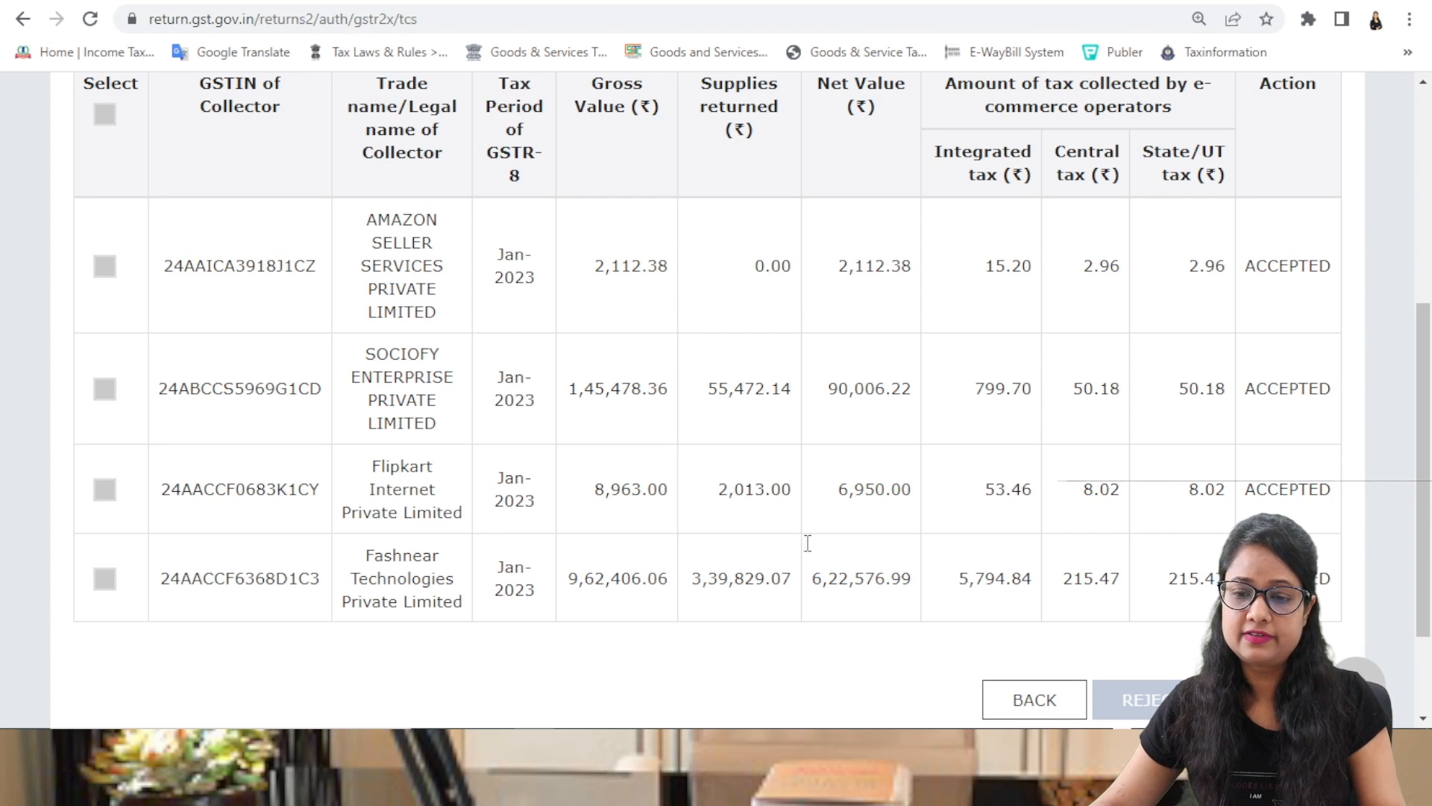
click(299, 2)
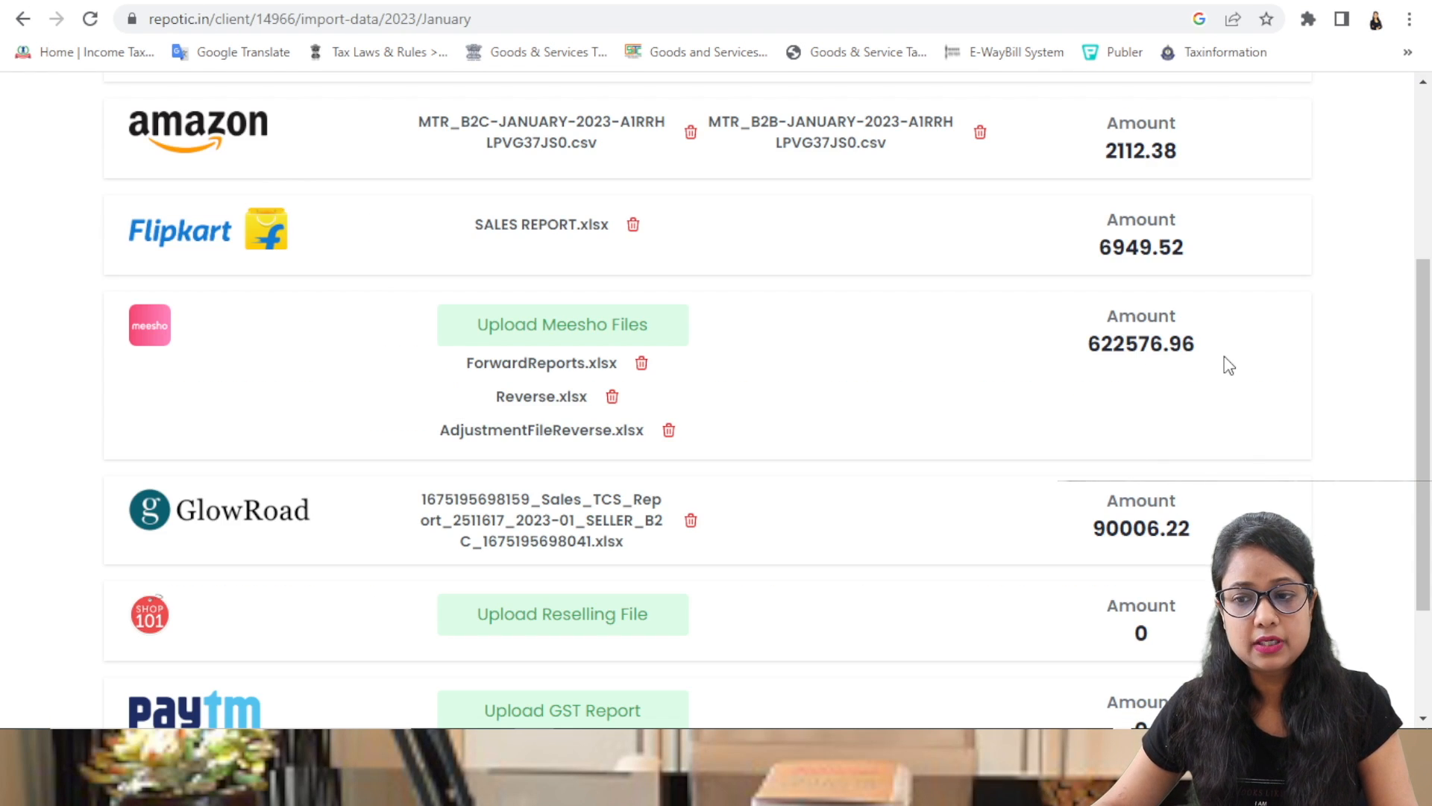
click(477, 2)
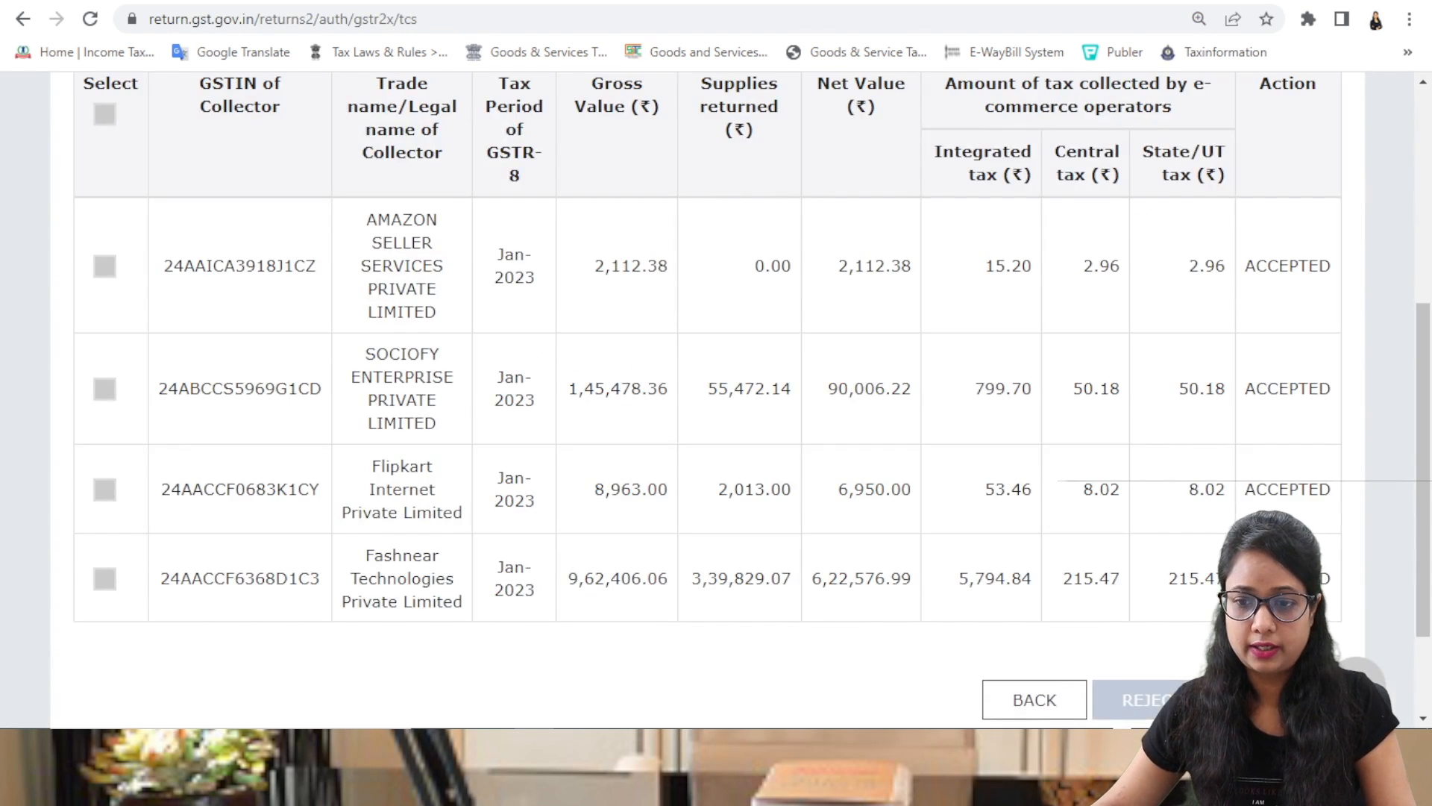
click(299, 2)
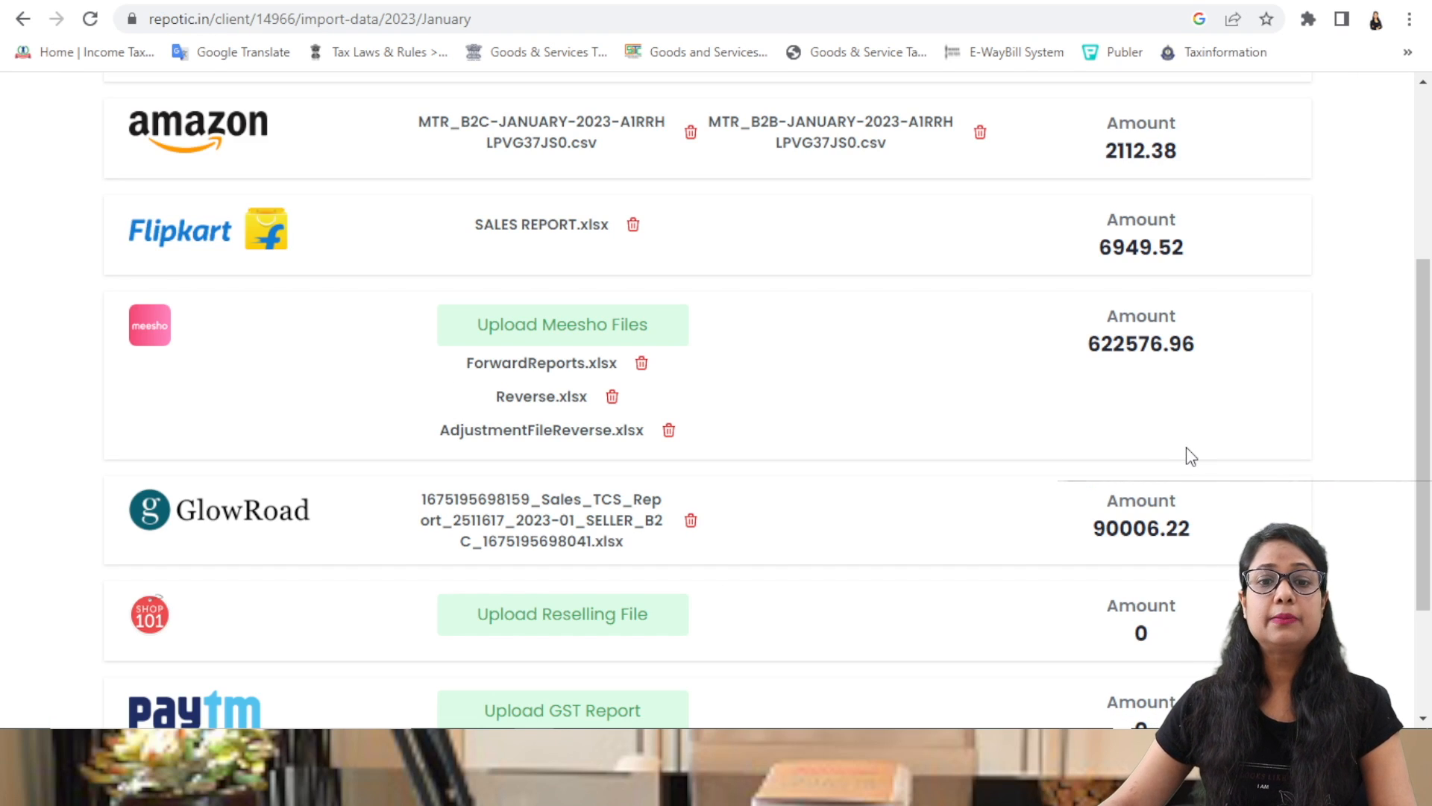
View the Other B2B sheet import form for January and close it without choosing a file
scroll(1187, 449, up, 1)
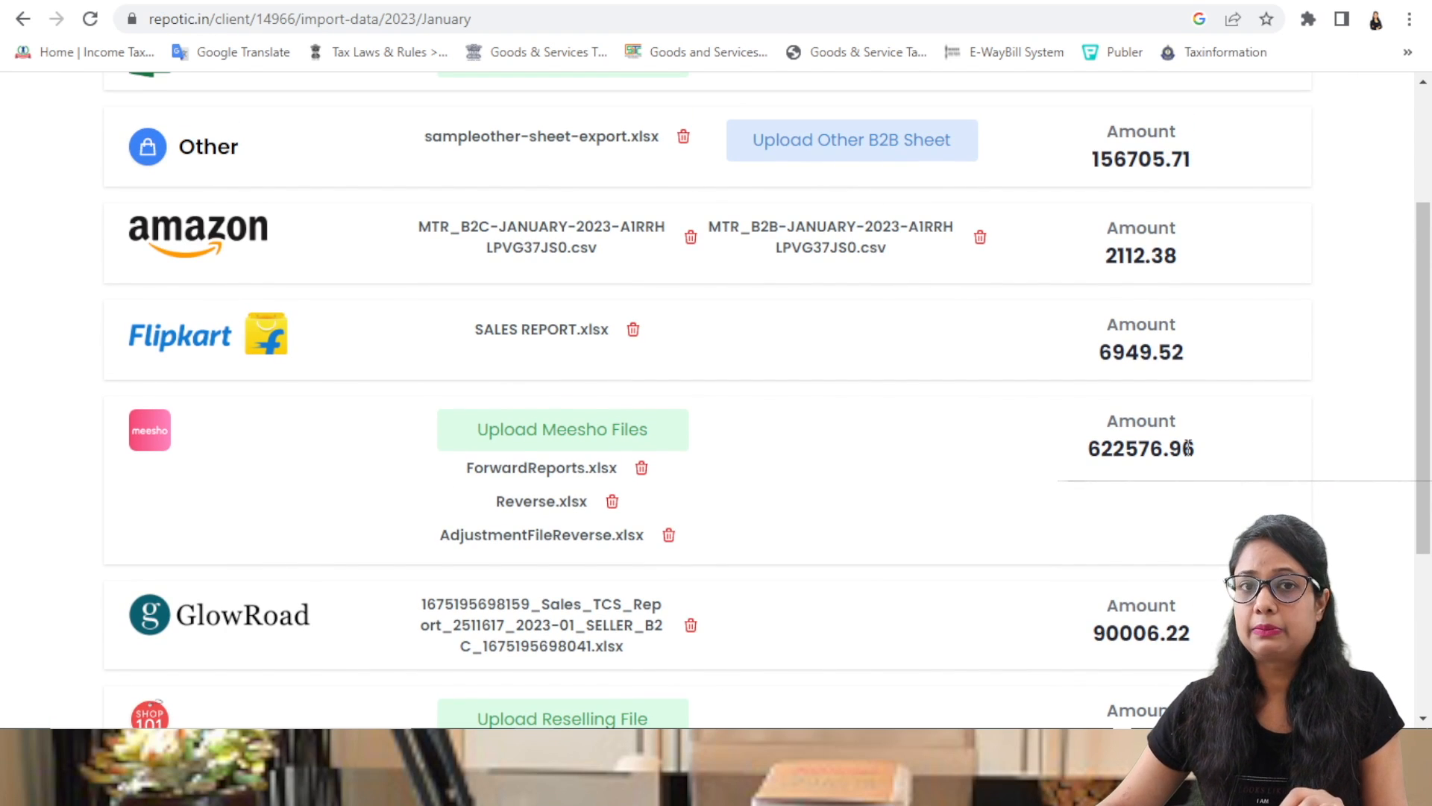
scroll(1189, 448, up, 3)
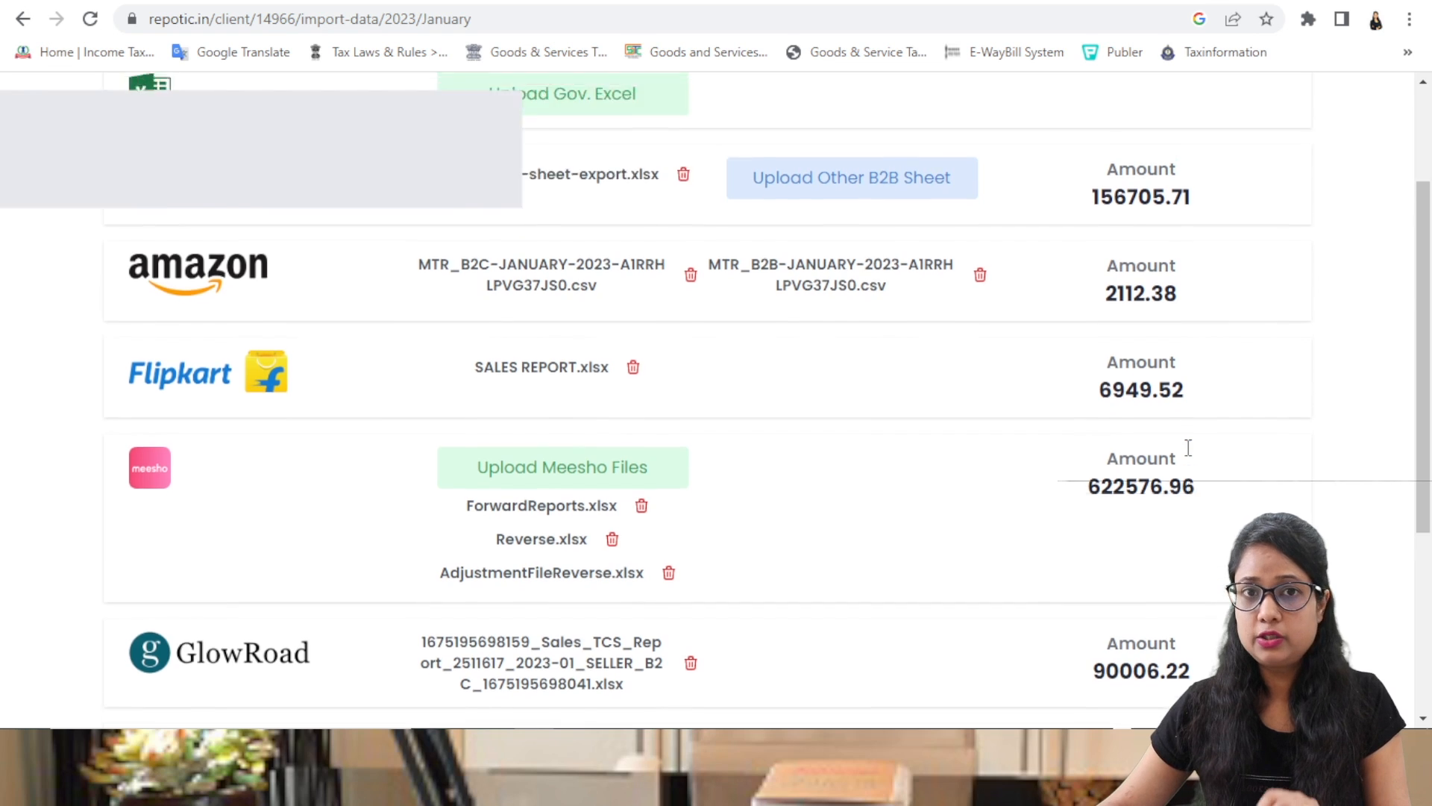
scroll(1188, 450, down, 1)
scroll(1190, 456, down, 1)
scroll(851, 421, up, 2)
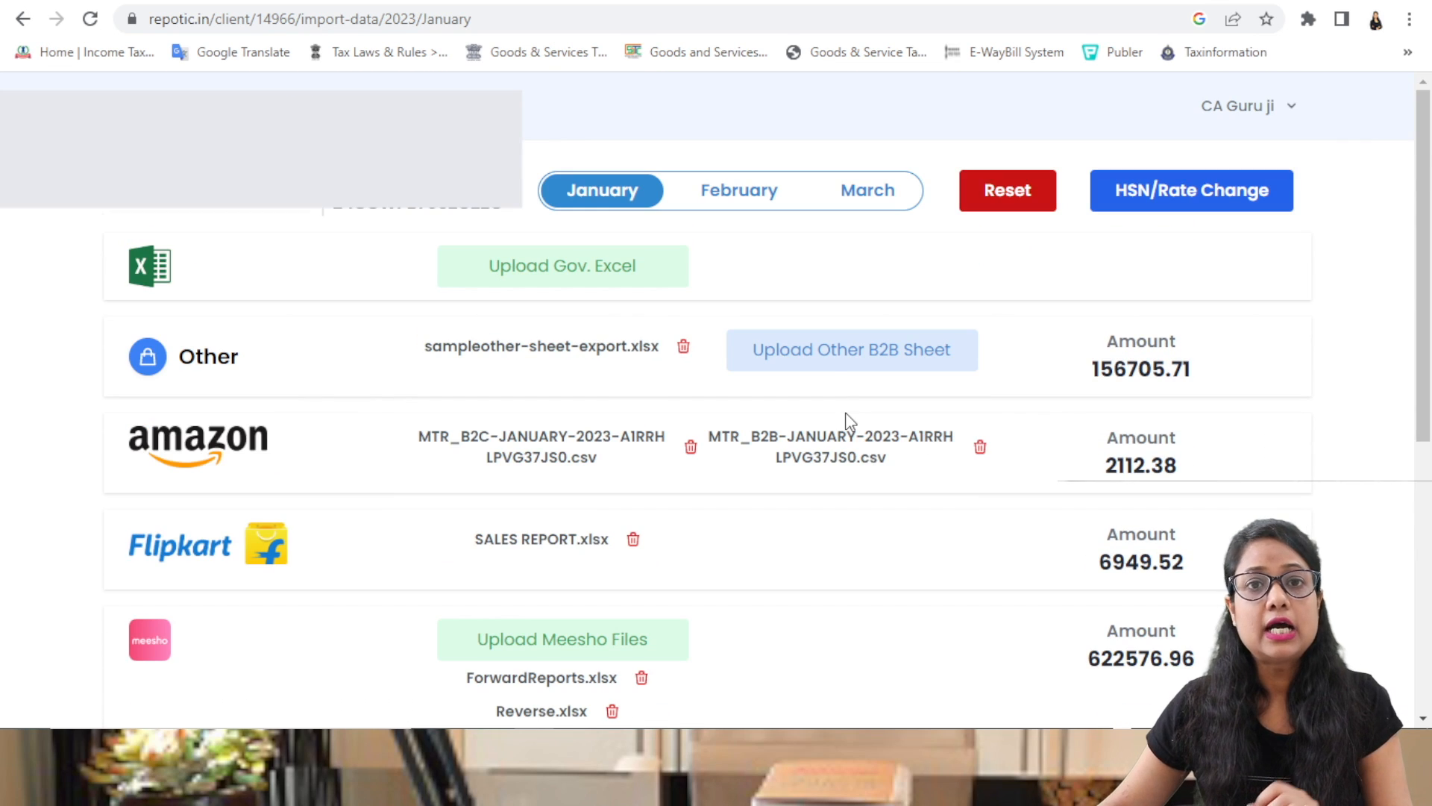
click(812, 366)
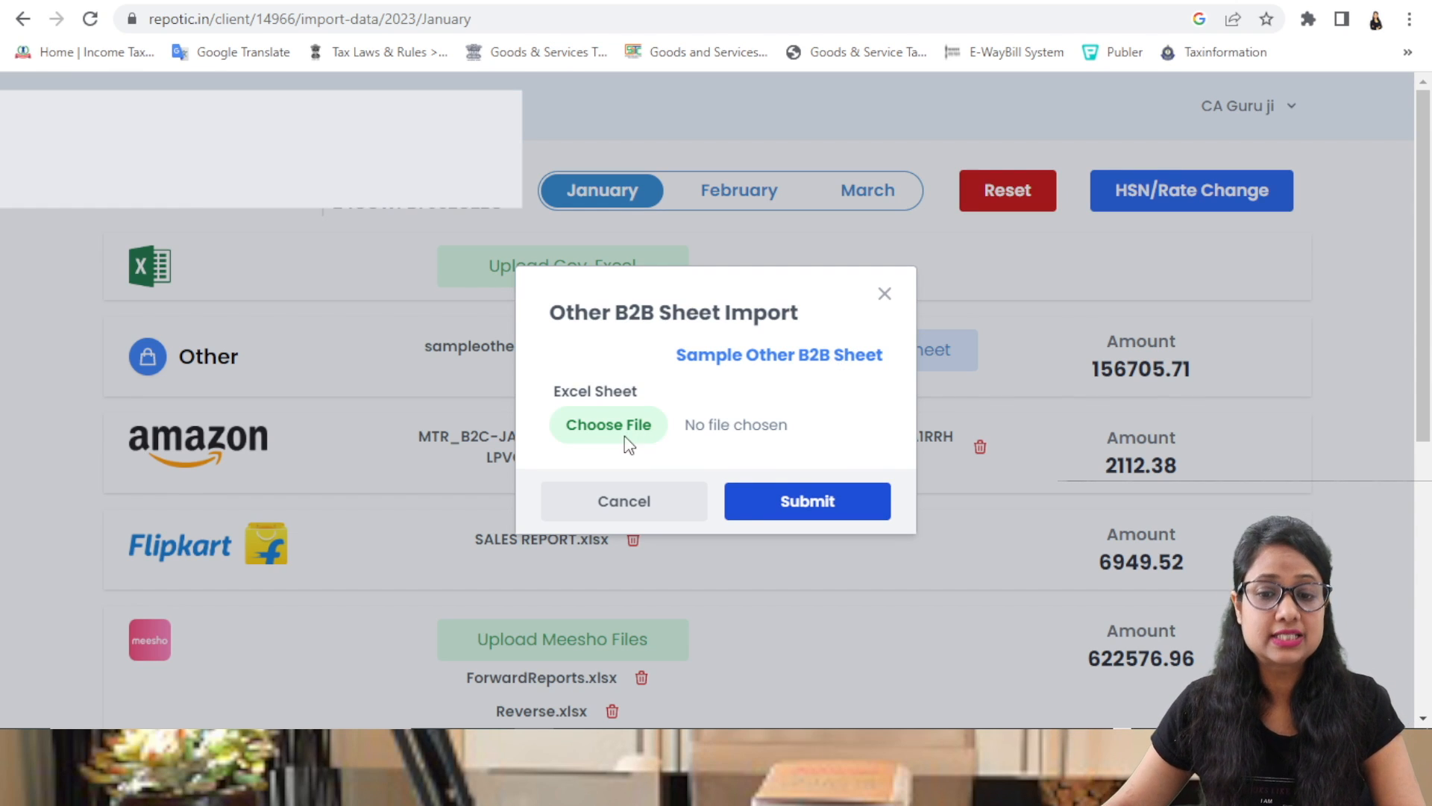
click(882, 304)
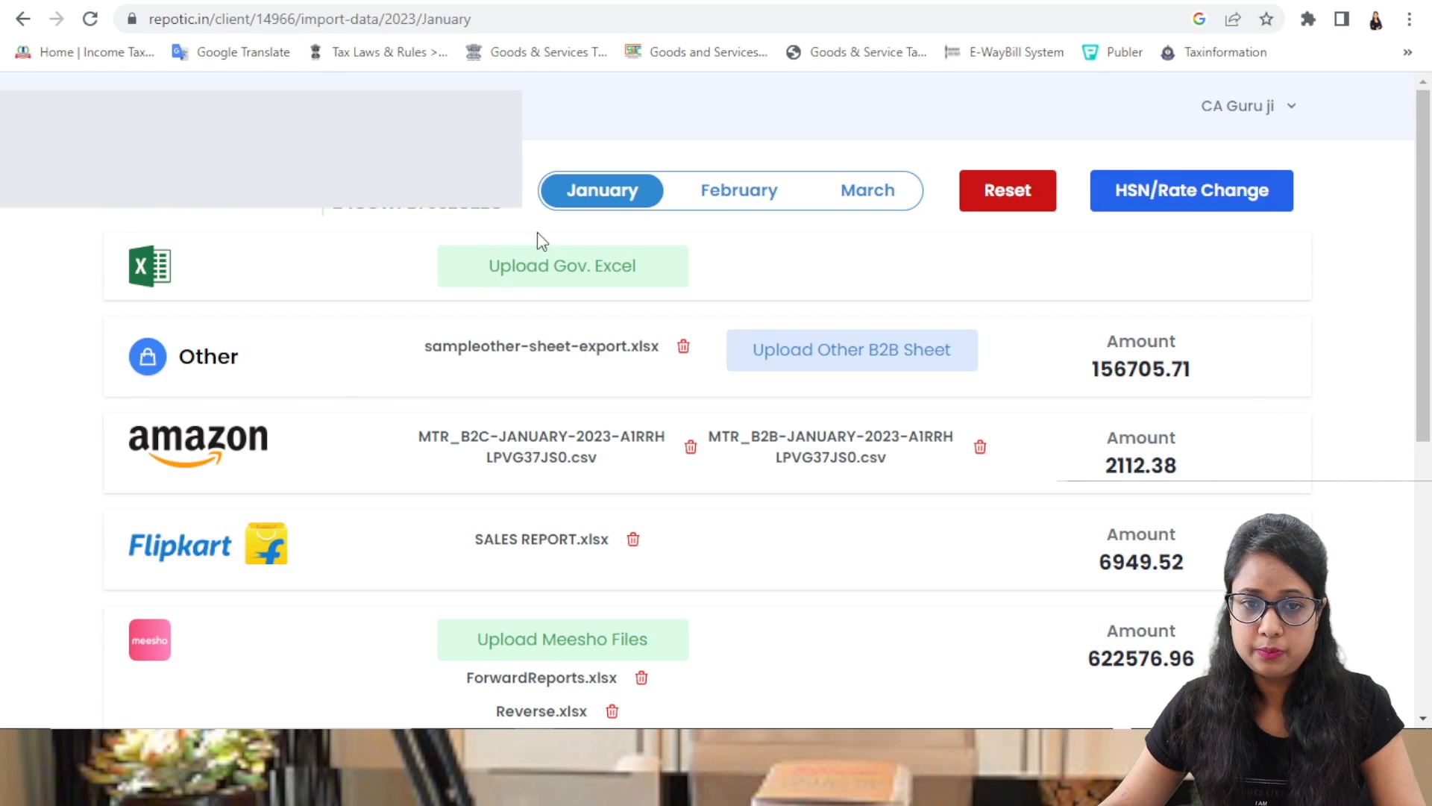
Return to the client's return summary, set the month to March 2023 and review the GSTR1 table
click(579, 195)
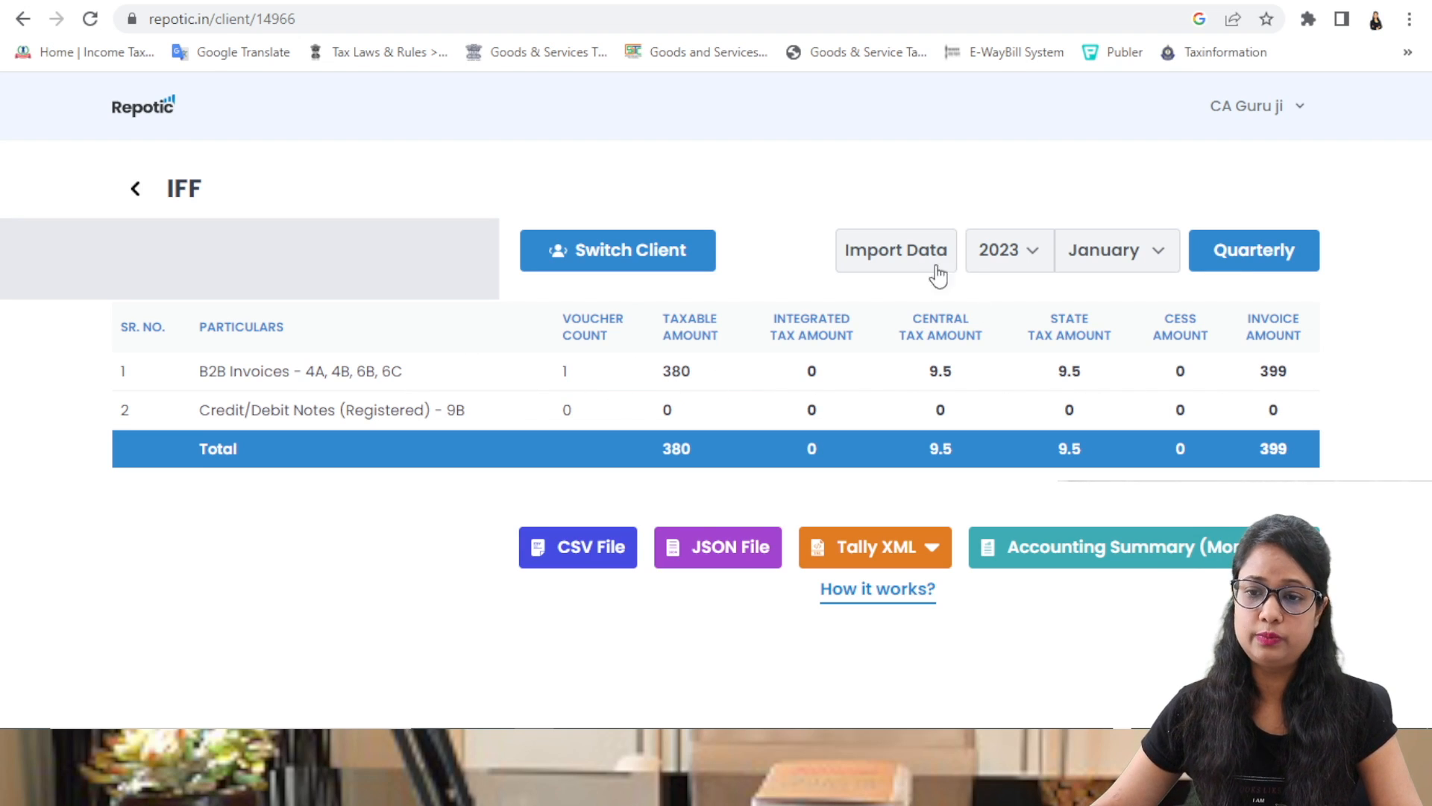
click(1119, 256)
click(1111, 365)
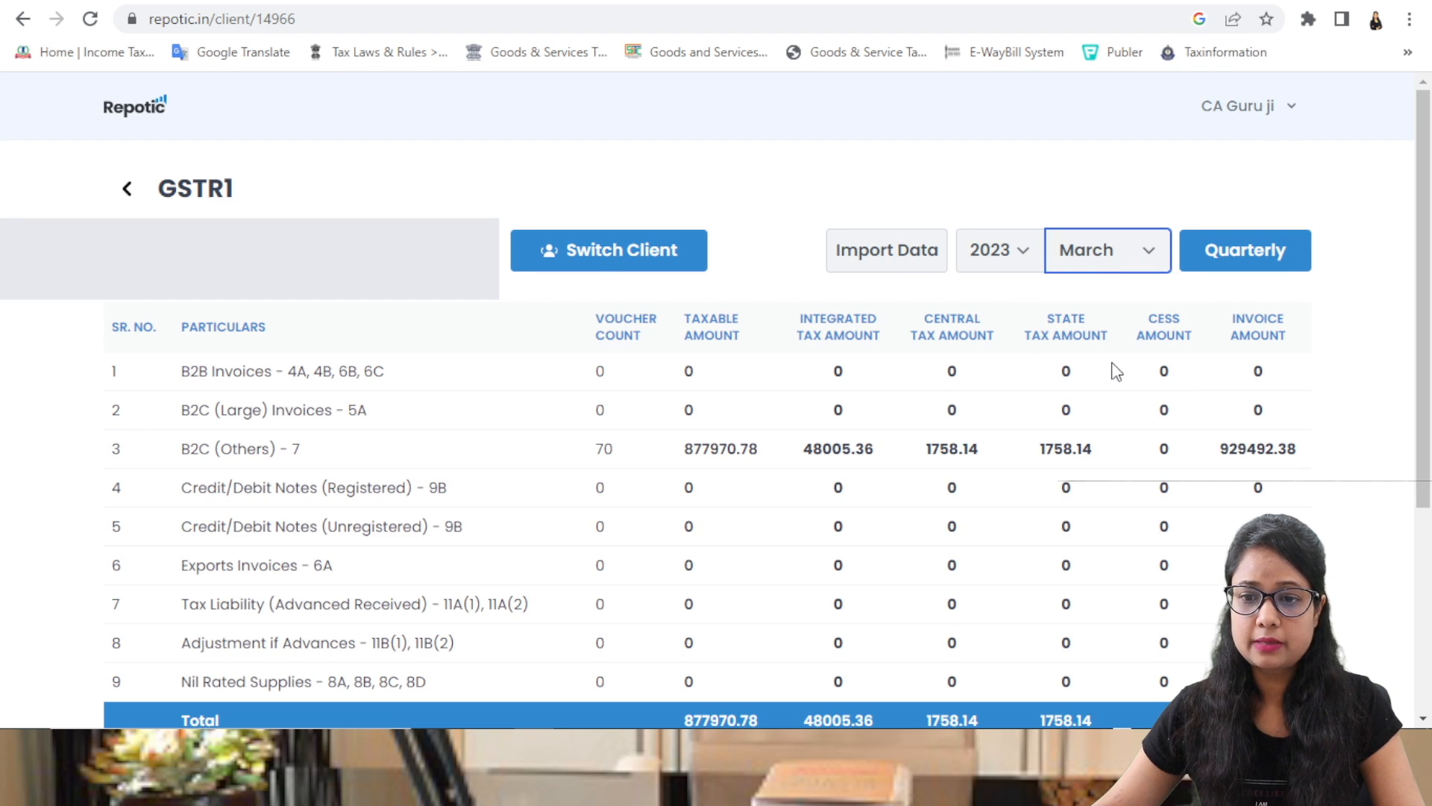
scroll(395, 499, down, 1)
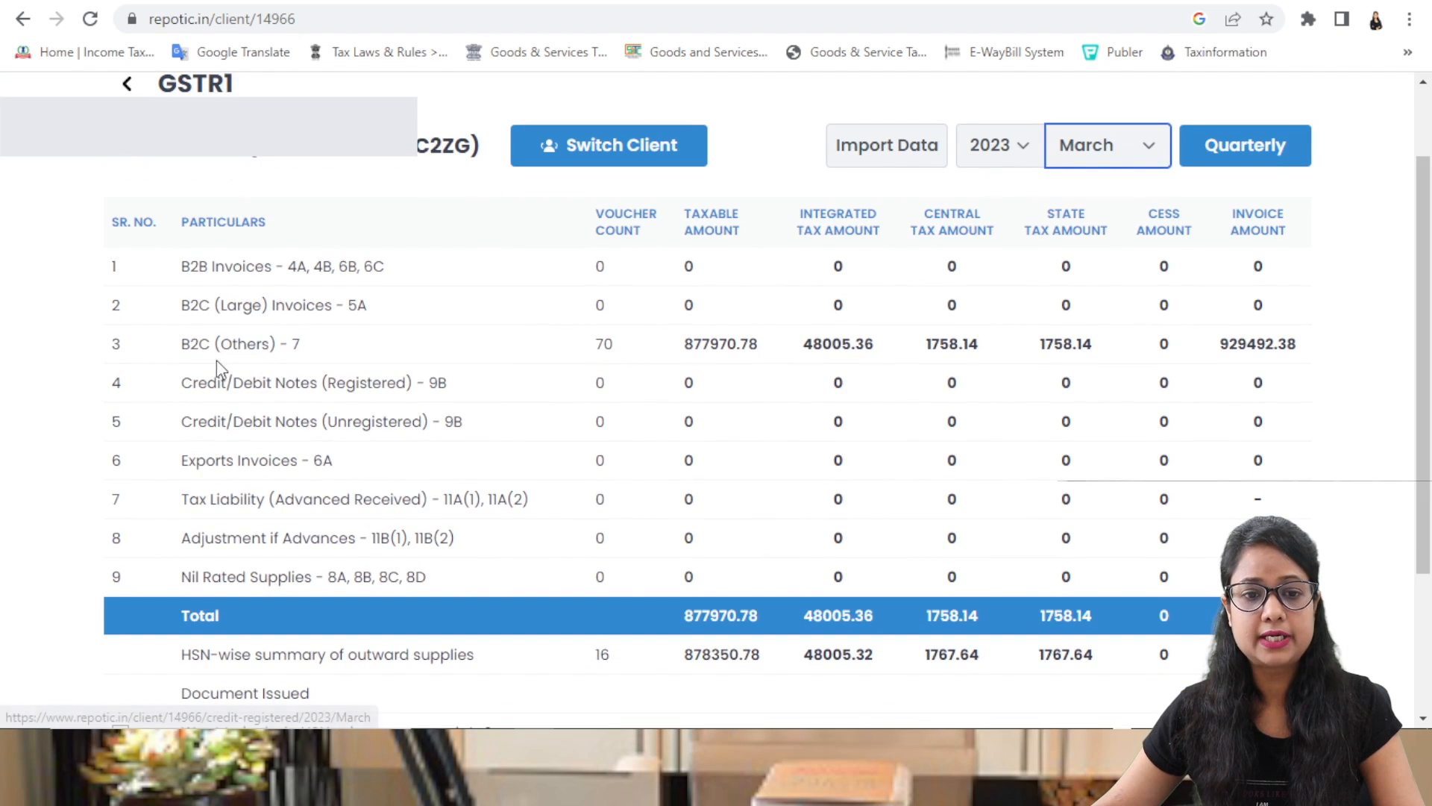
scroll(237, 447, down, 2)
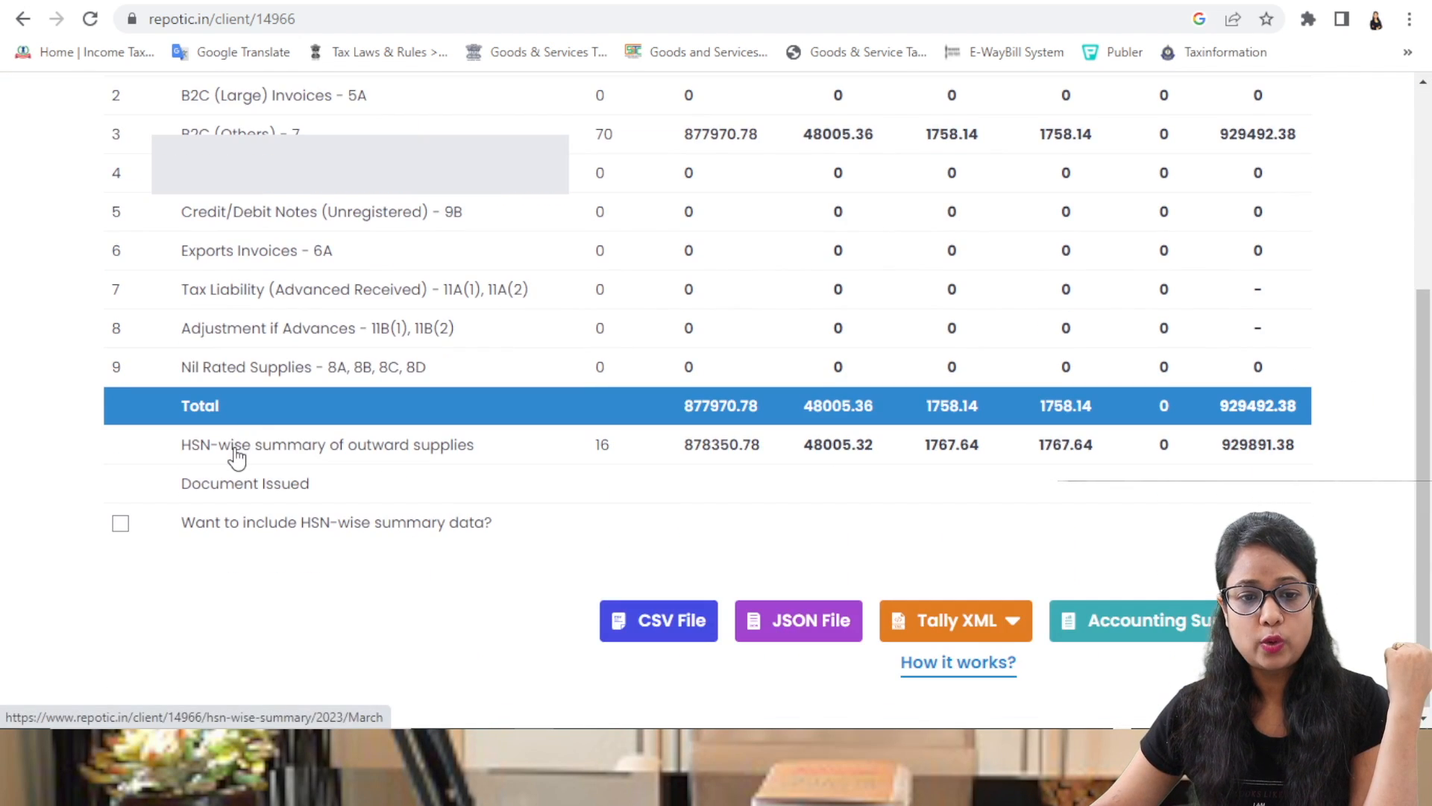
Open the HSN-wise summary of outward supplies for March 2023 and examine its HSN codes, rates and taxable values
click(237, 448)
scroll(796, 509, down, 2)
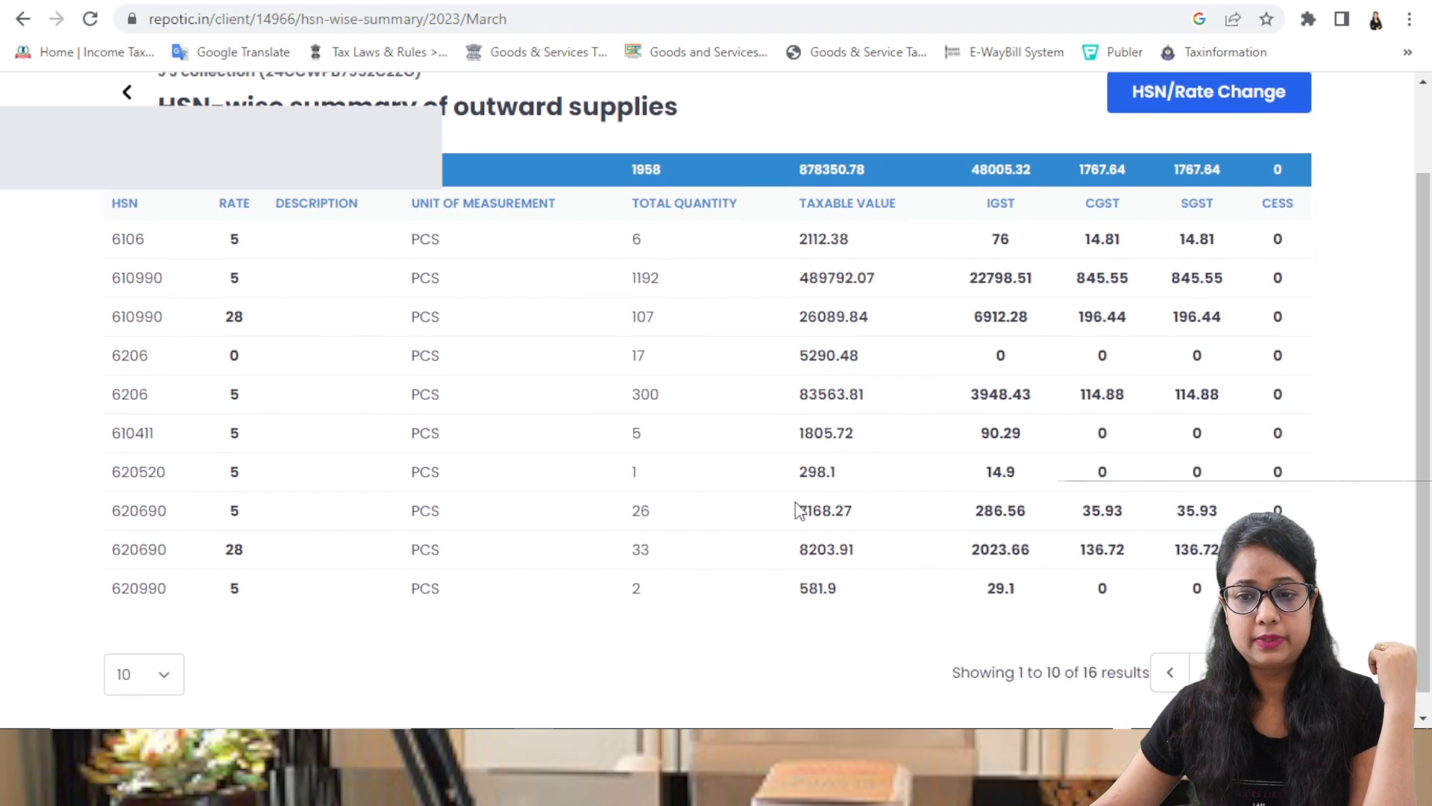
scroll(796, 508, up, 2)
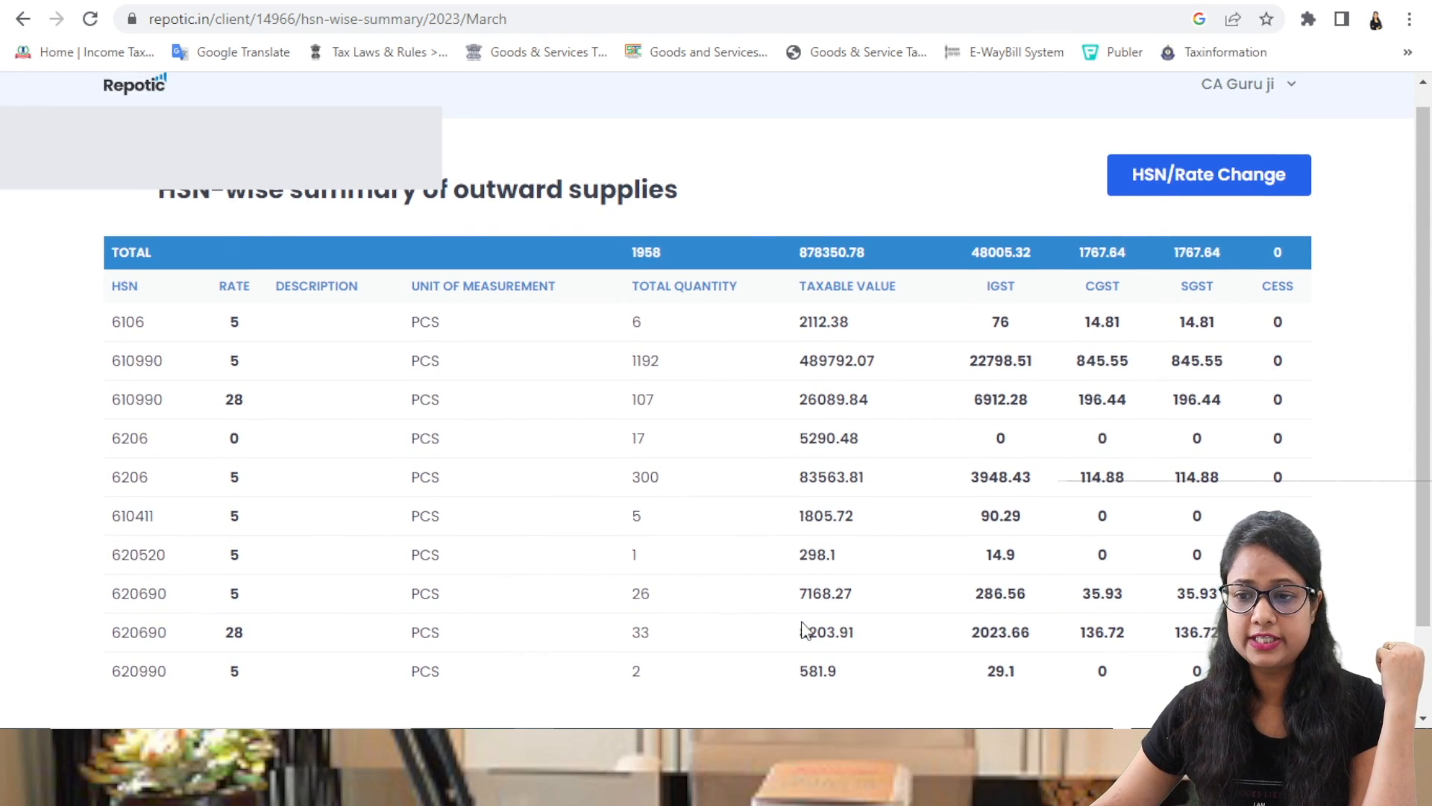
scroll(806, 631, down, 1)
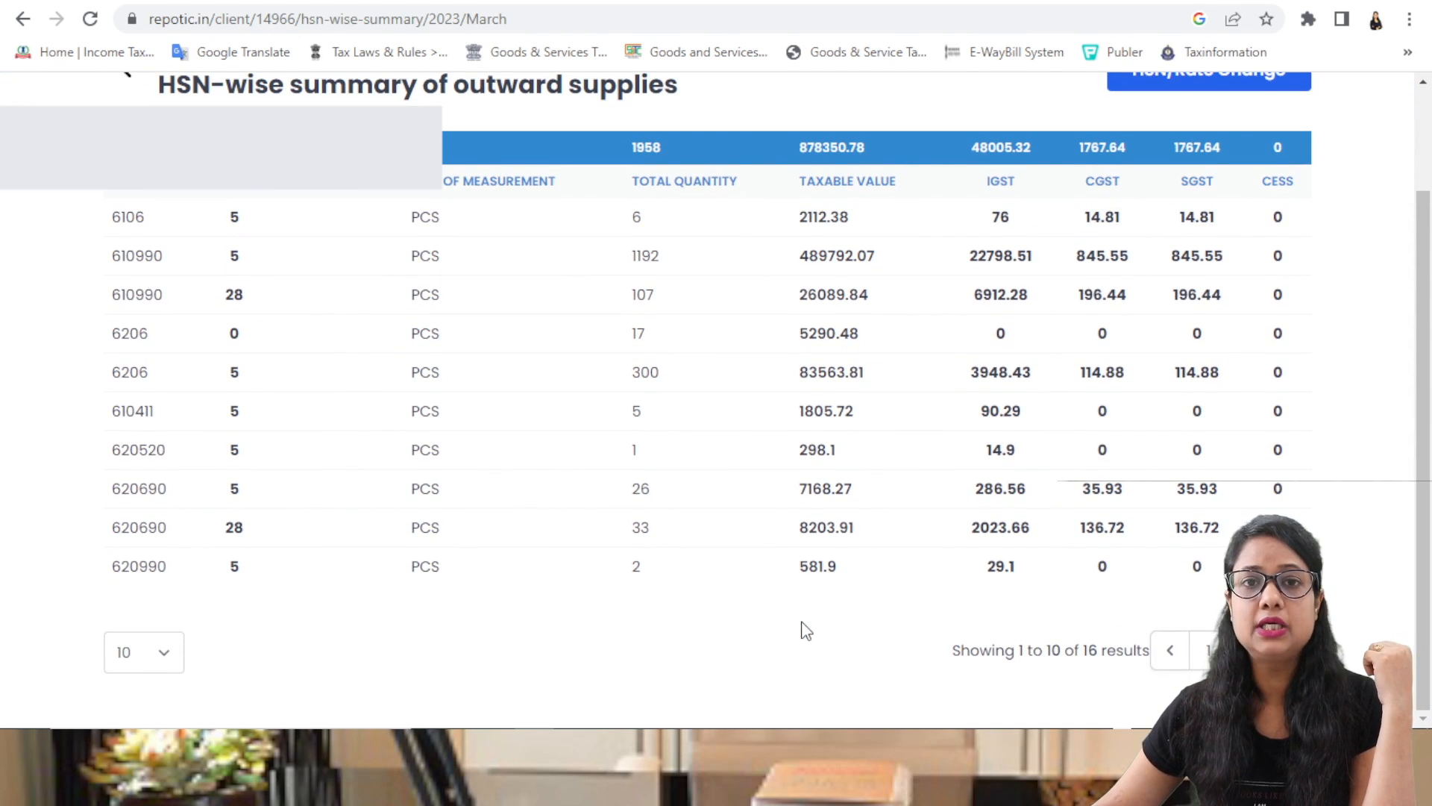
scroll(802, 630, up, 1)
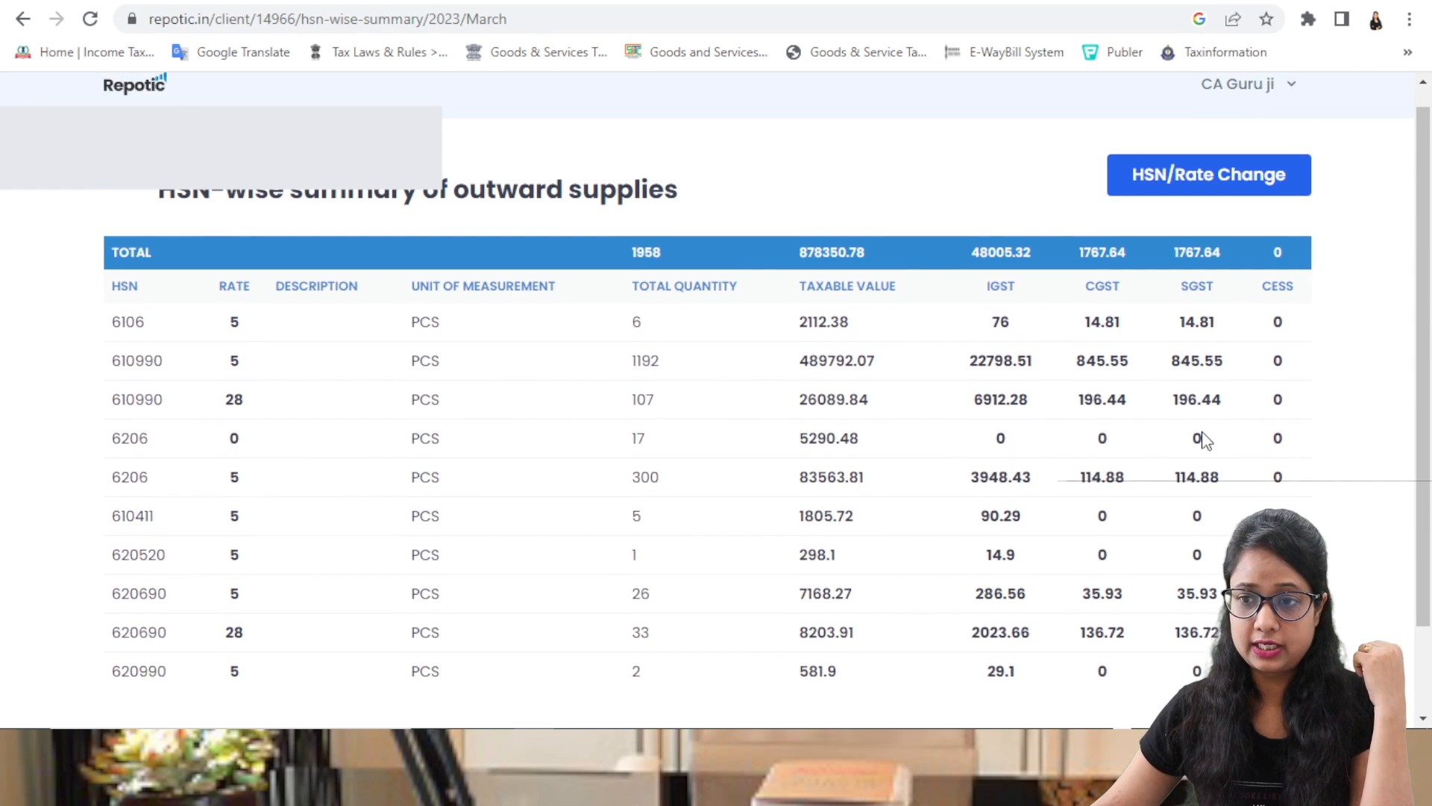
scroll(333, 664, down, 1)
scroll(333, 665, up, 1)
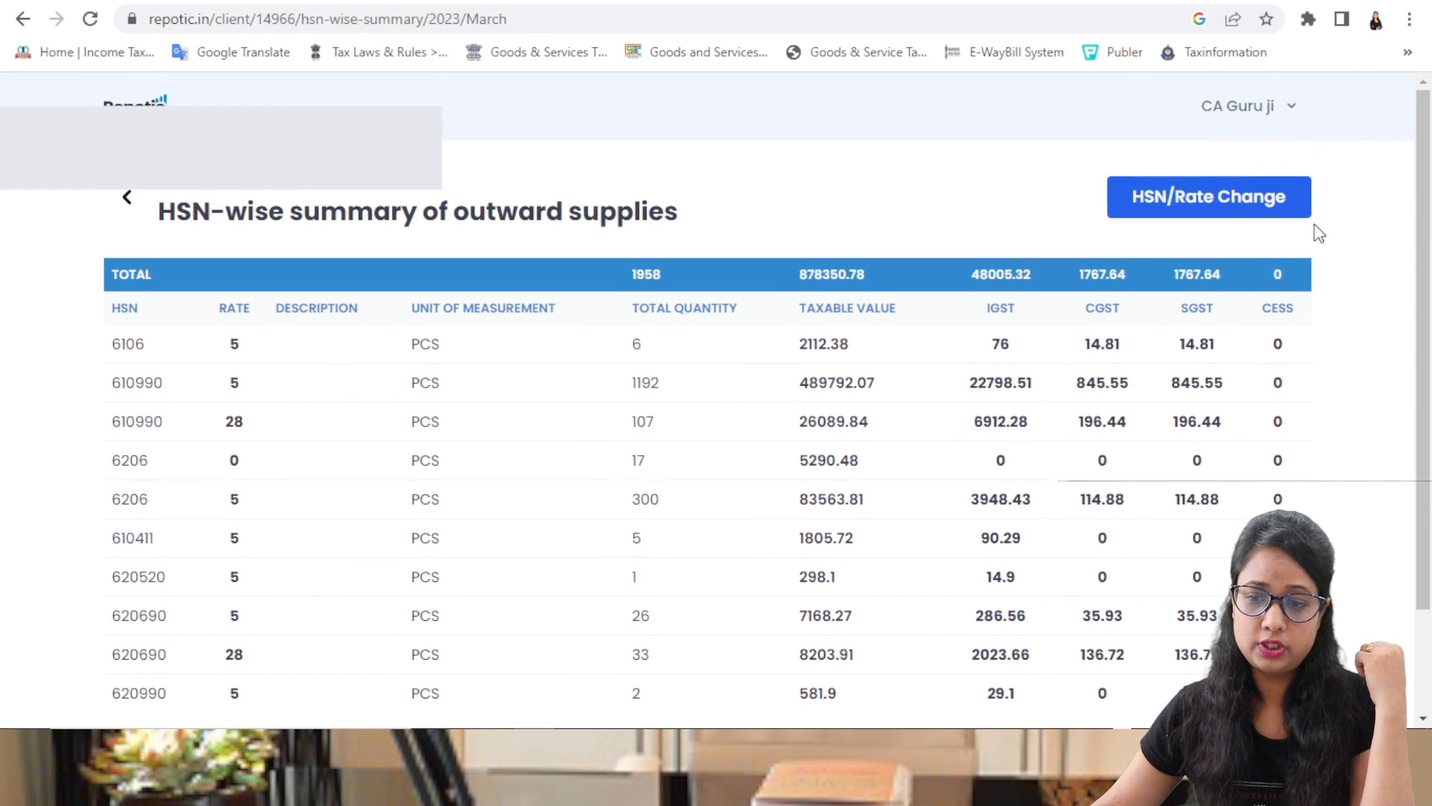
Amend GlowRoad's HSN 6109.10.00 to 6109 and save the change
click(1233, 215)
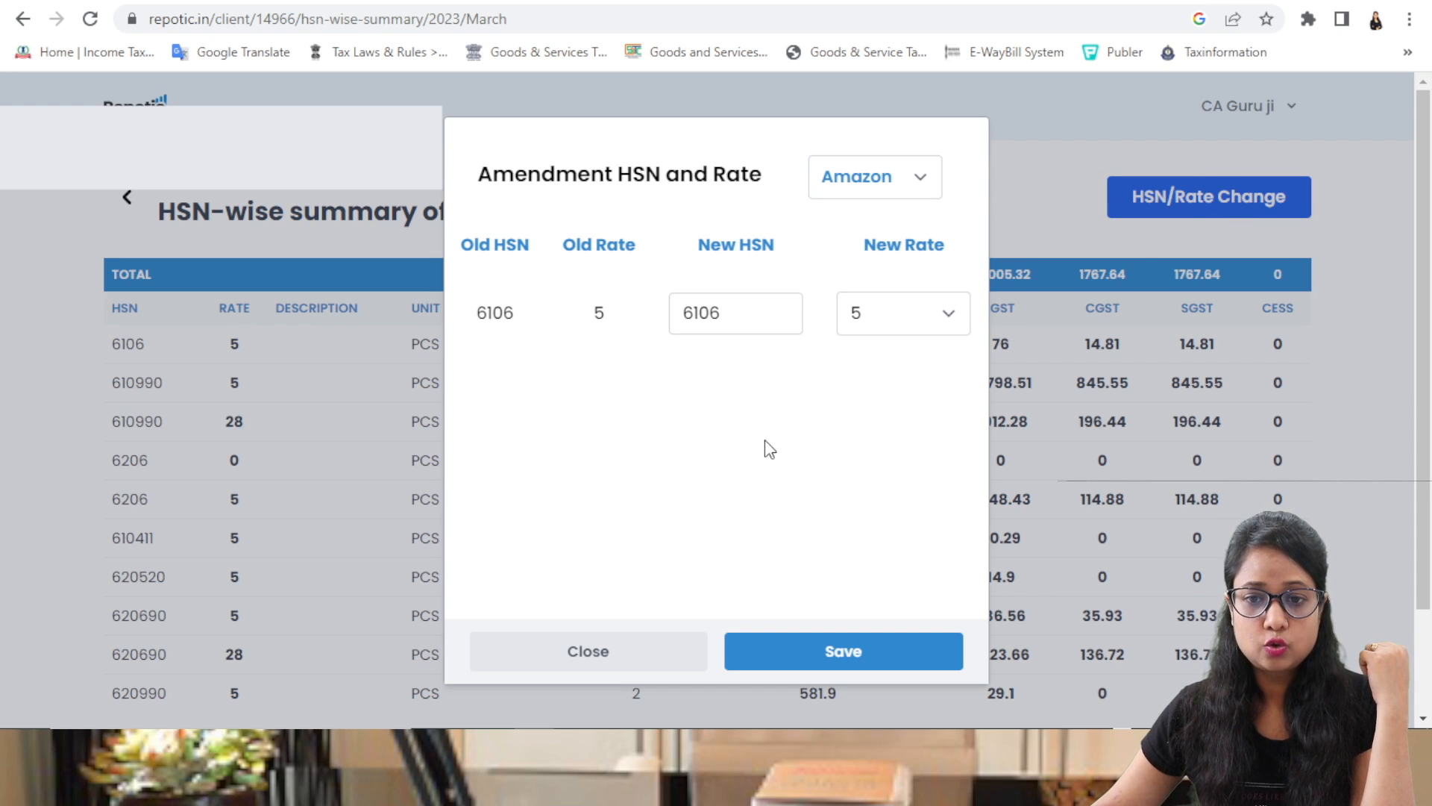
click(907, 198)
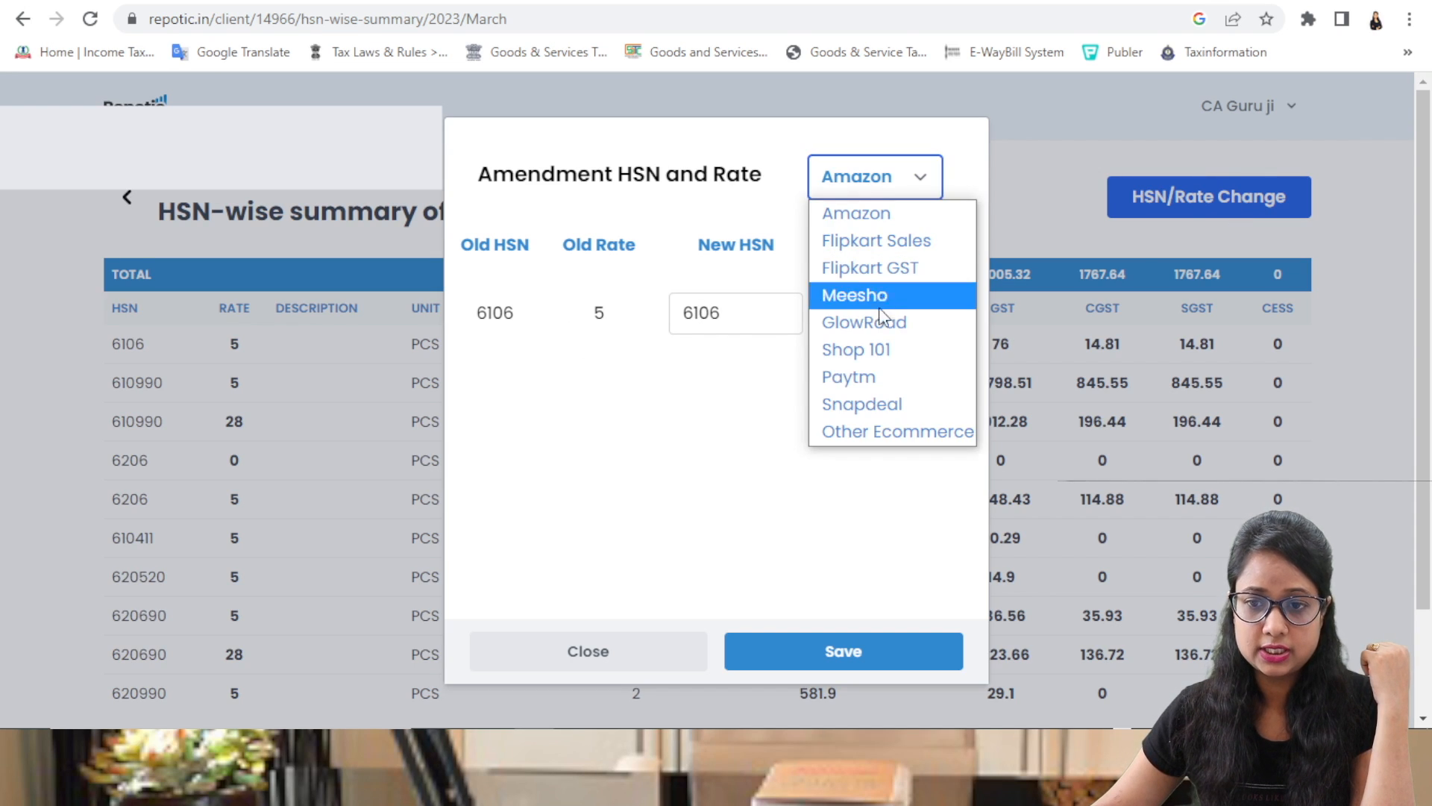
click(874, 321)
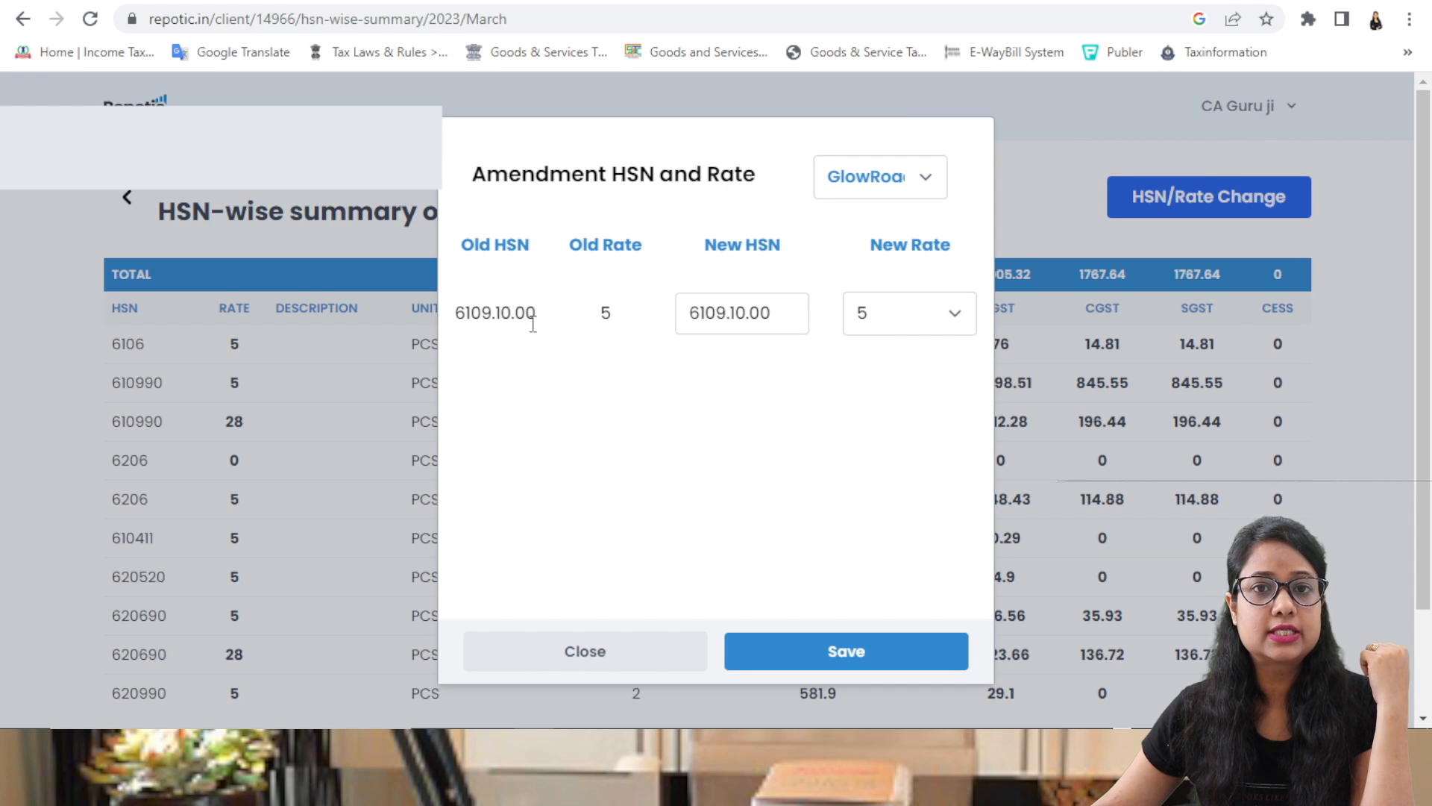
click(787, 313)
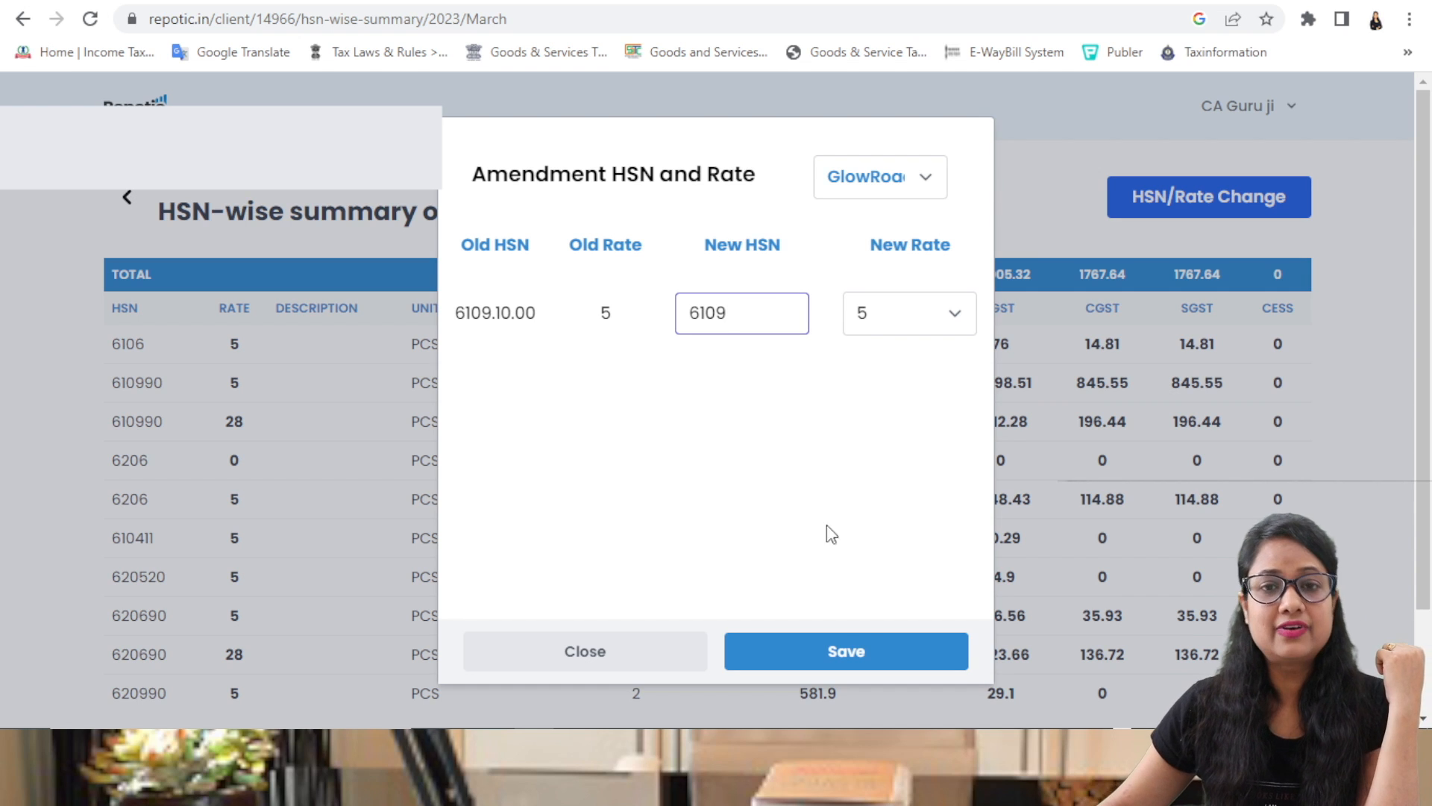
click(857, 651)
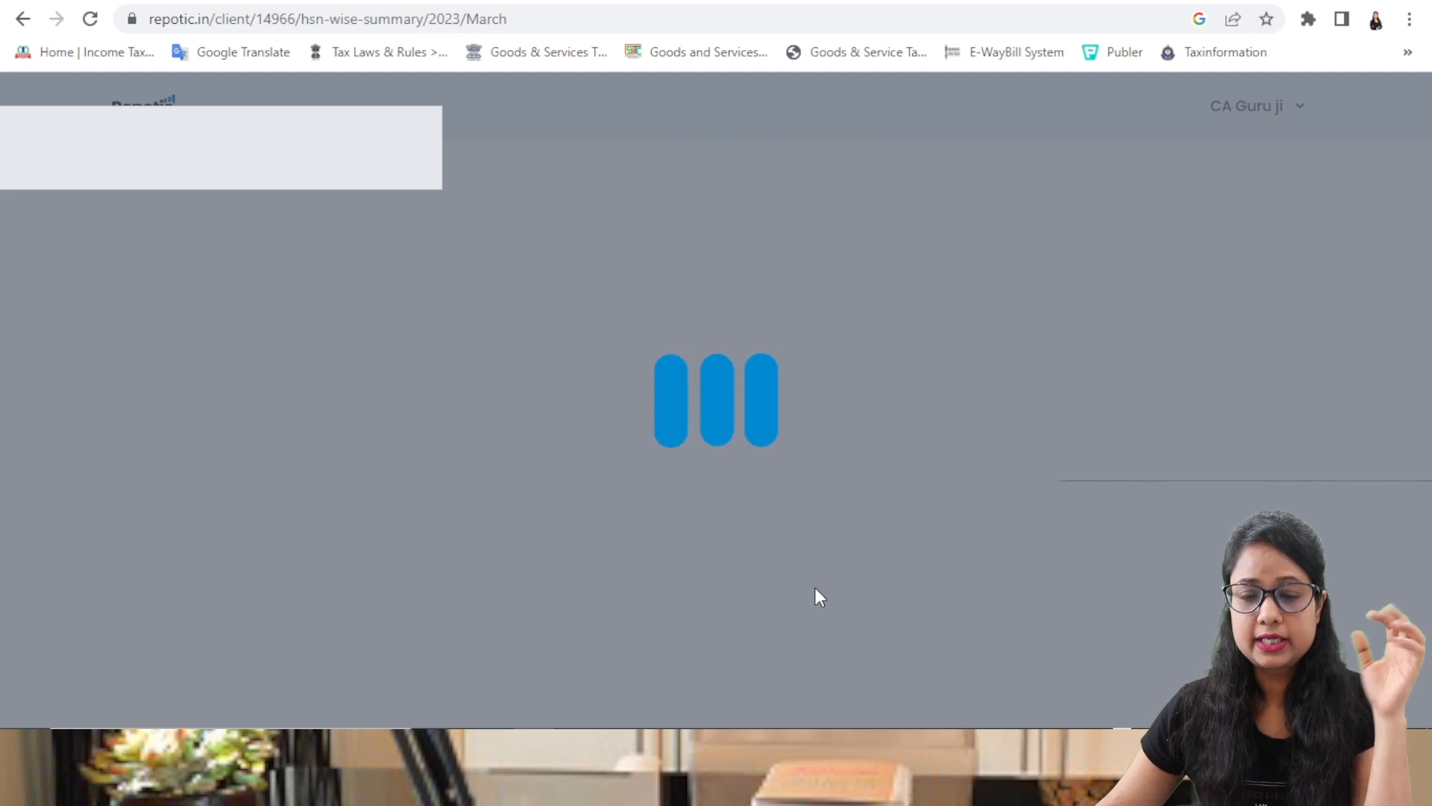
Review the new rate options for Amazon's HSN 6106 in the HSN and rate amendment form, and save the form
scroll(273, 409, down, 2)
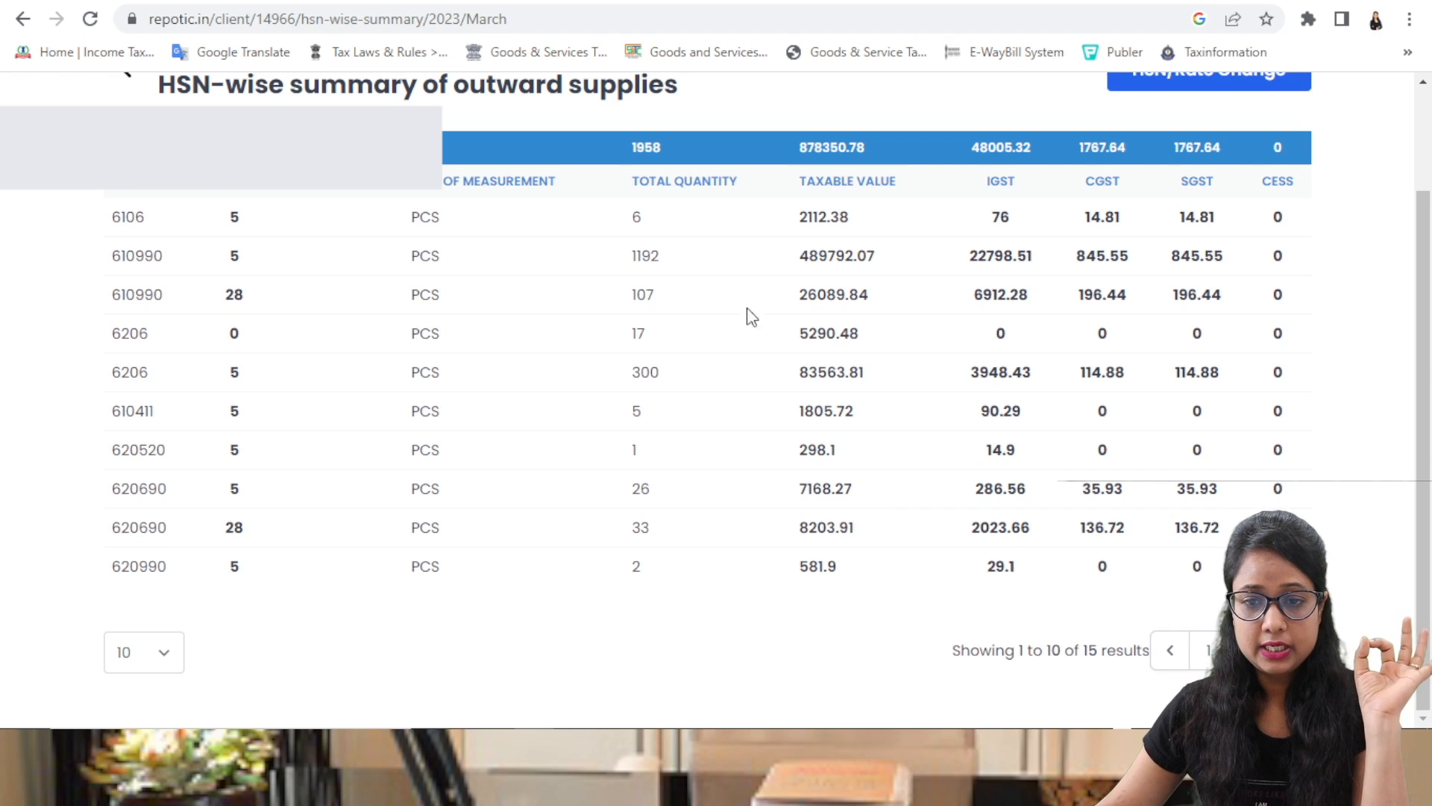
scroll(1220, 153, up, 2)
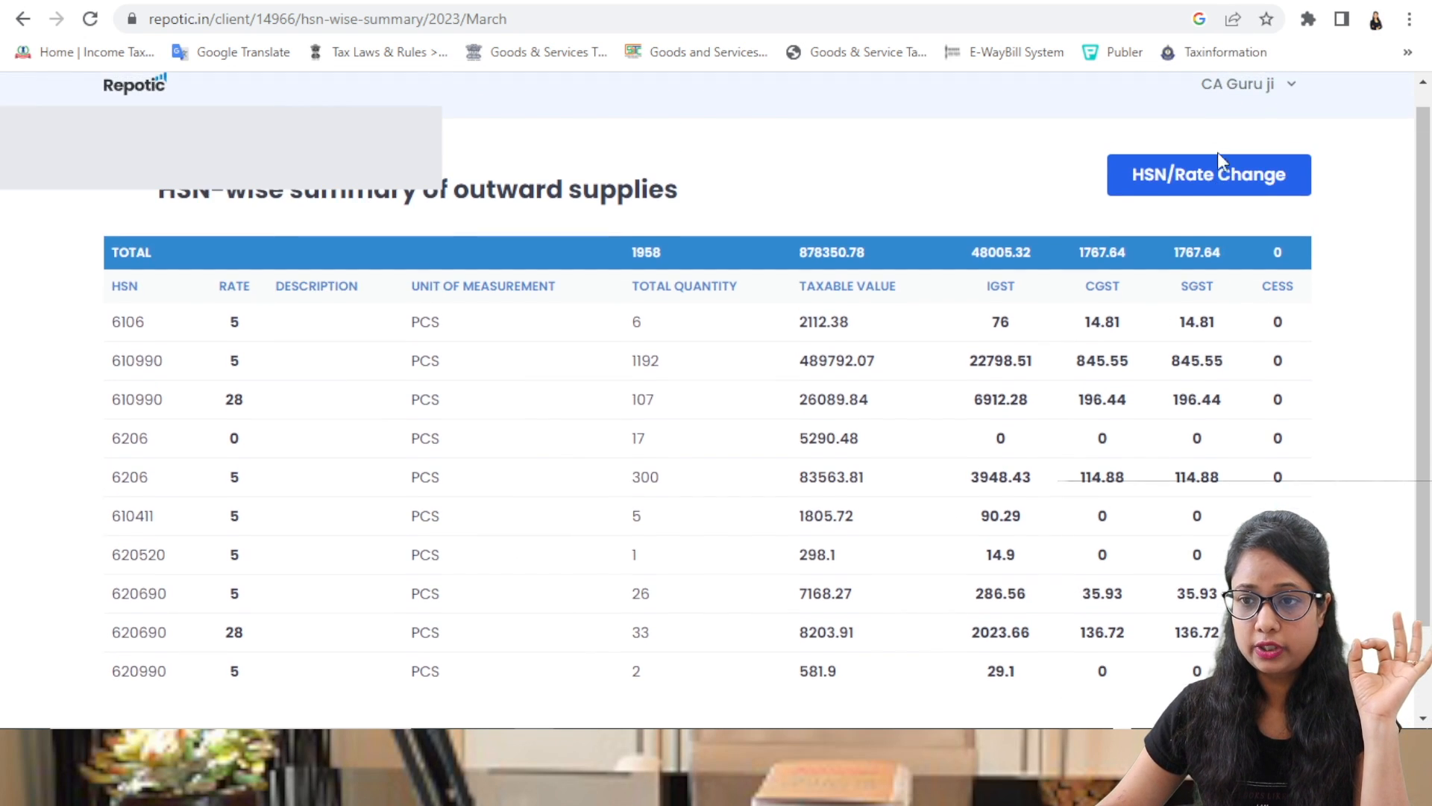
click(1206, 191)
click(904, 314)
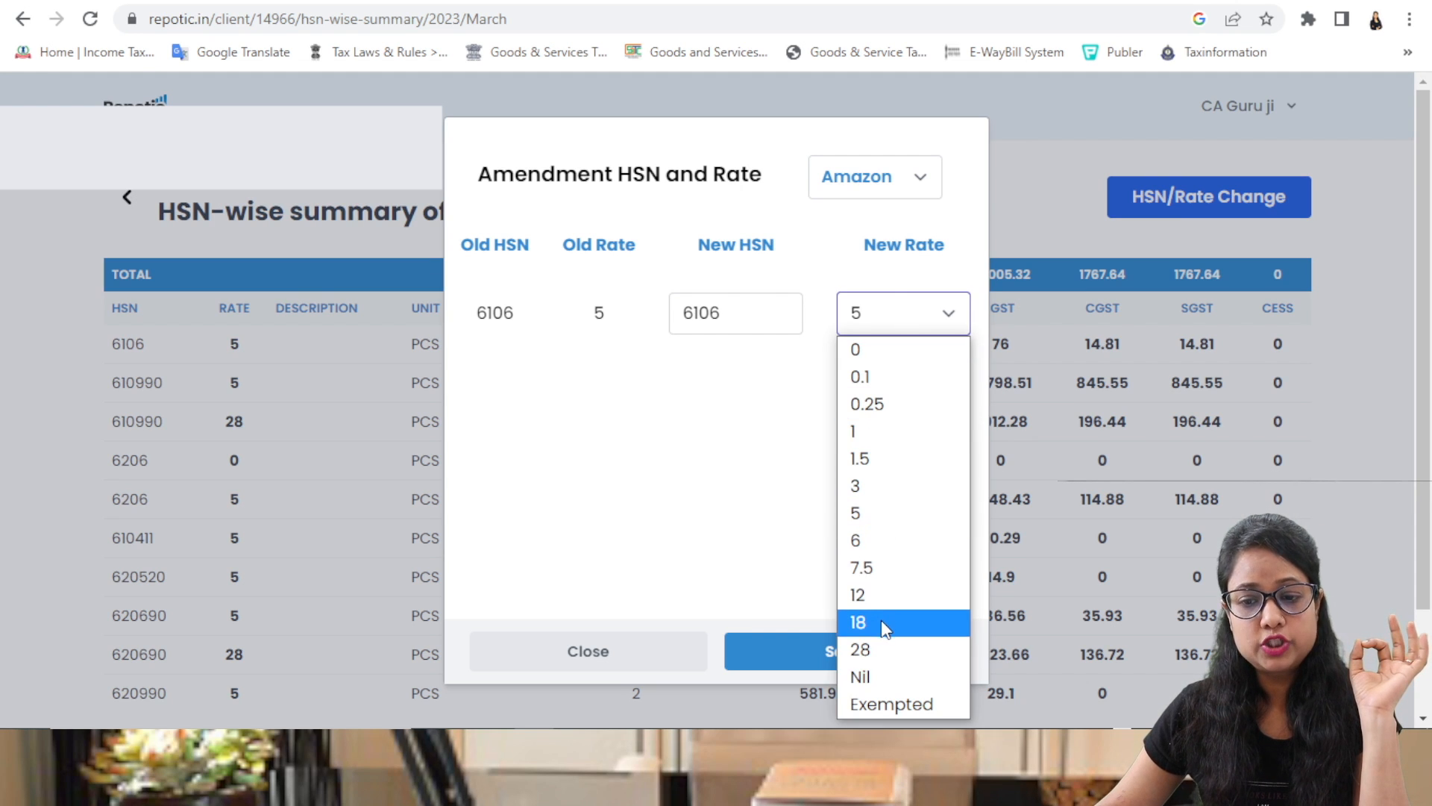
click(754, 435)
click(754, 643)
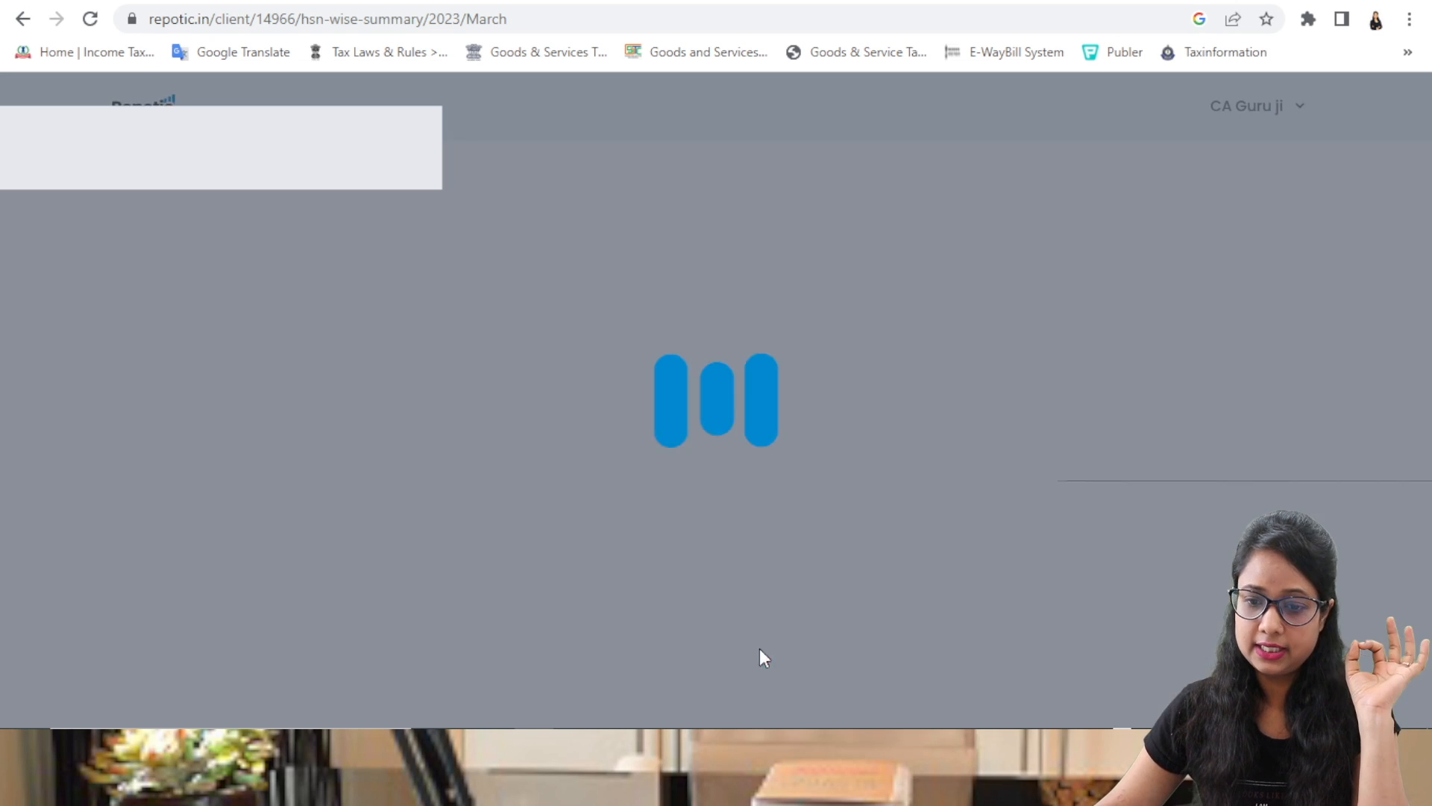
Return from the HSN-wise summary to the GSTR1 table for March 2023 and review its section rows and totals
scroll(67, 99, down, 2)
scroll(68, 99, up, 2)
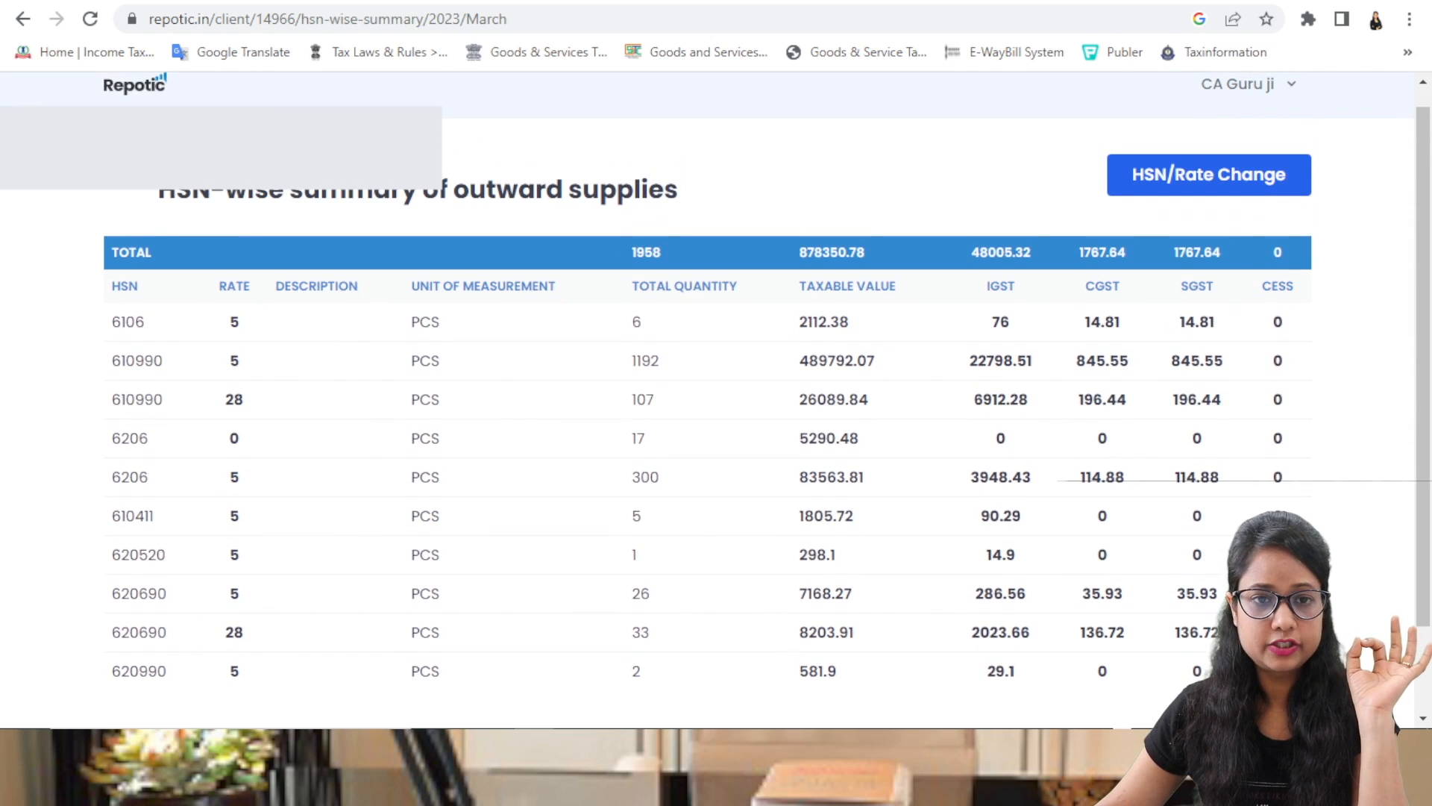
click(123, 186)
scroll(224, 571, down, 3)
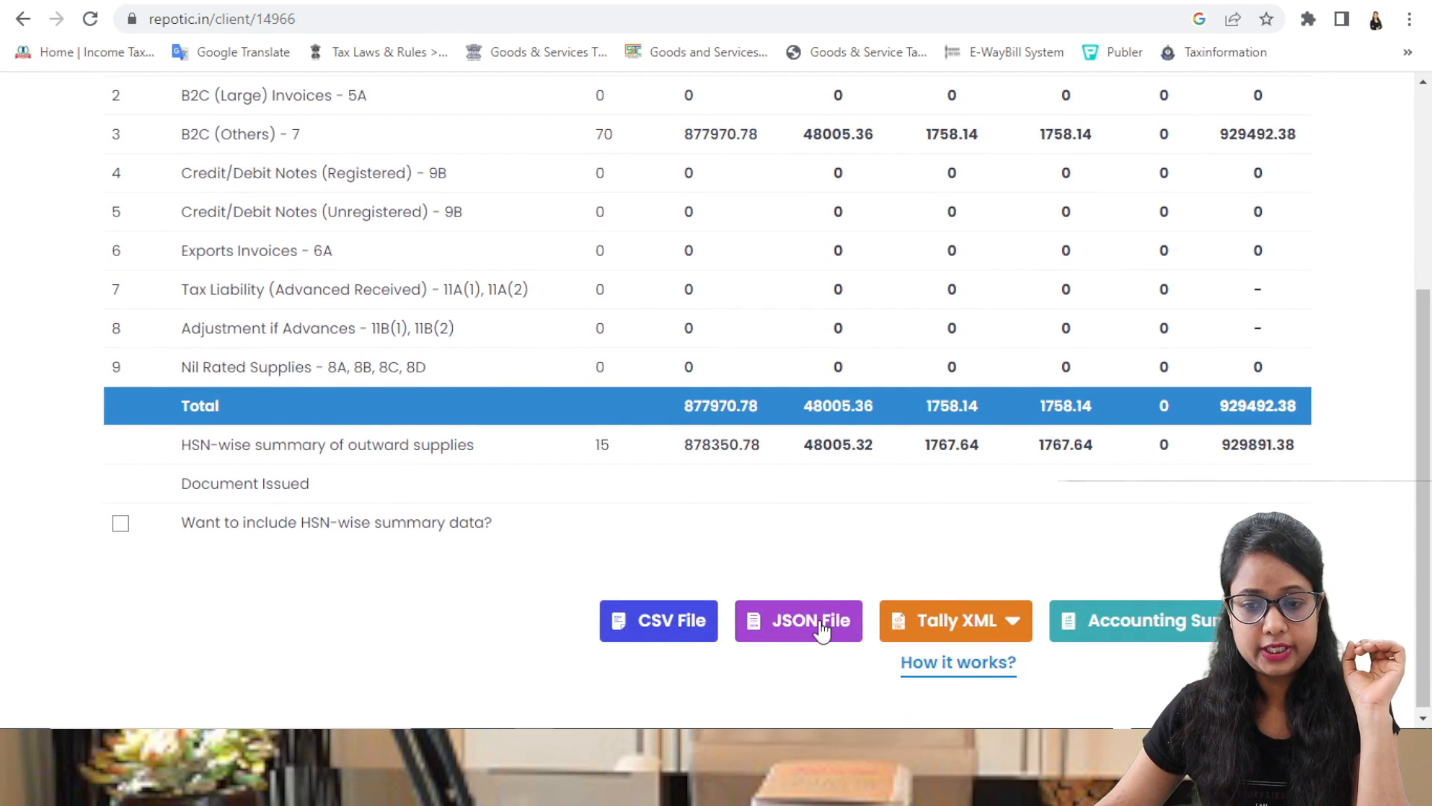
scroll(1014, 522, up, 3)
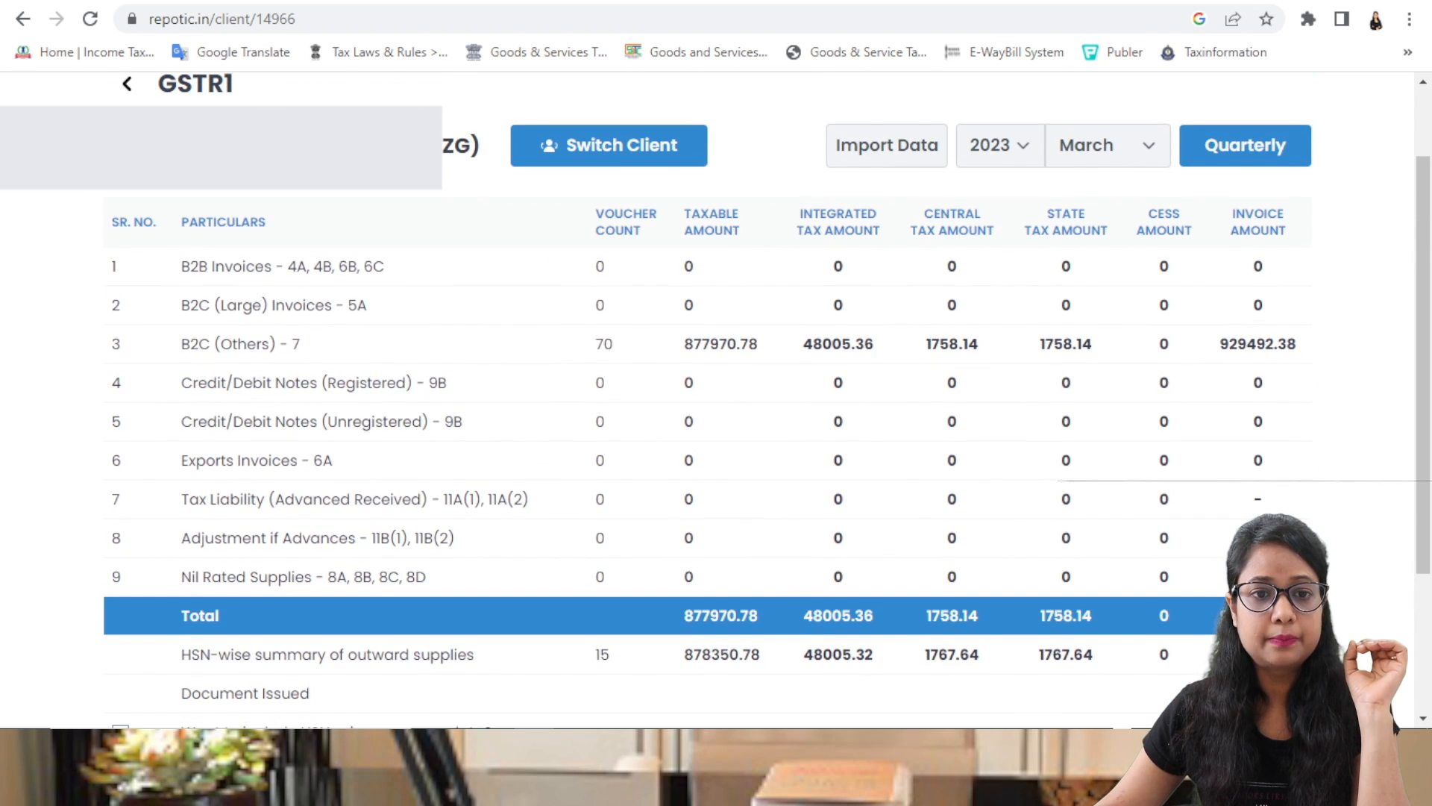
scroll(438, 502, down, 3)
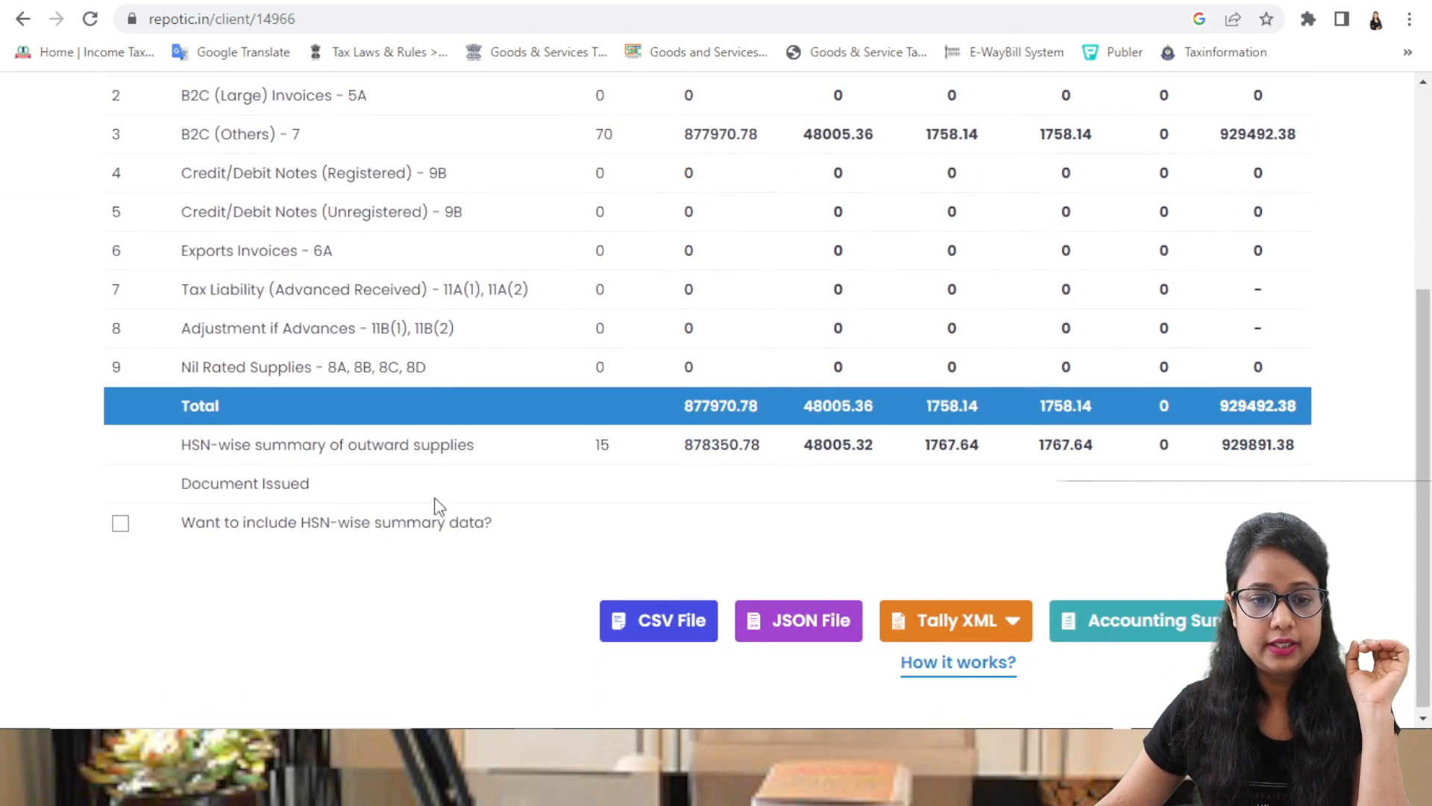
scroll(1354, 185, up, 5)
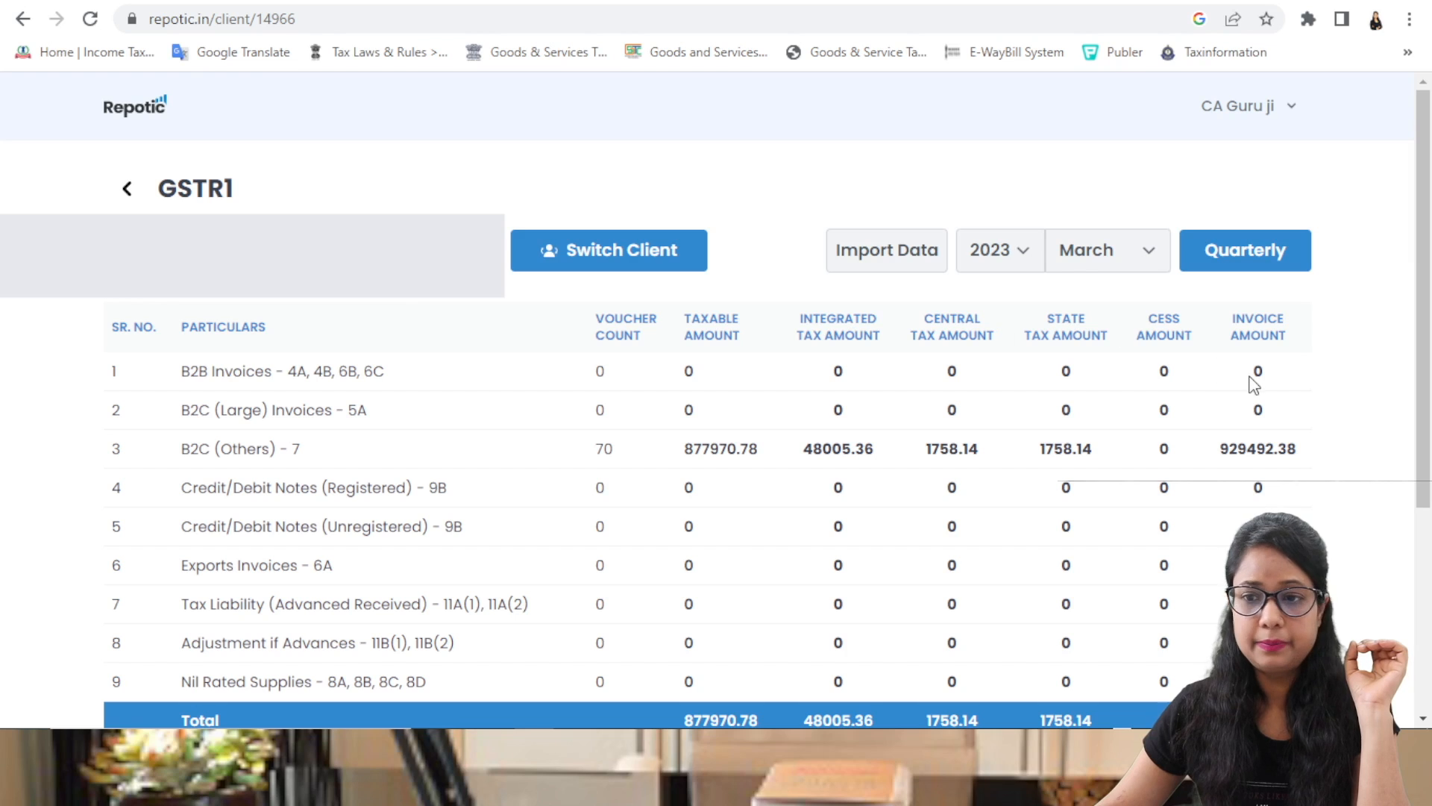
Include the HSN-wise summary data in the March 2023 GSTR1 and download the return as a JSON file
scroll(1246, 410, down, 3)
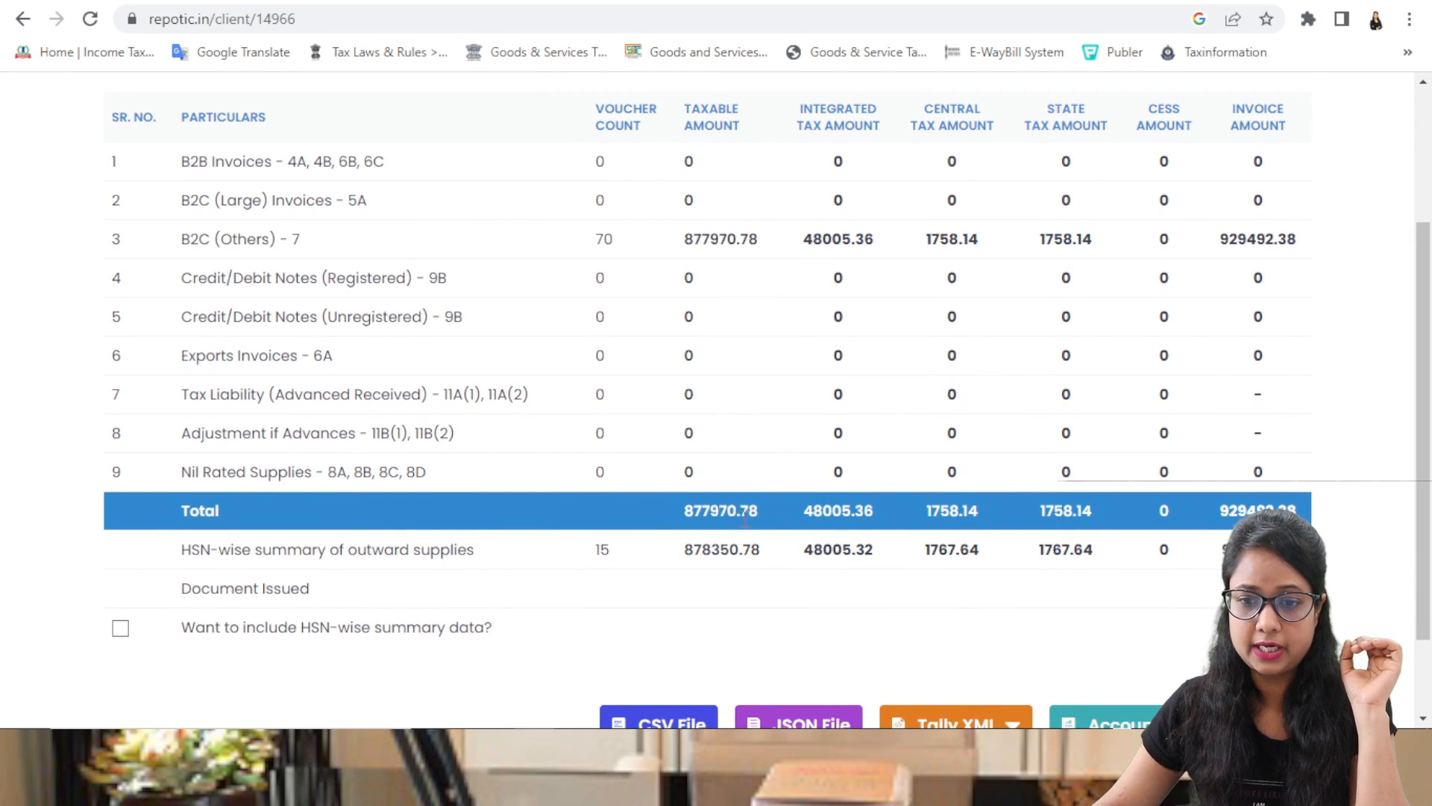
scroll(329, 642, down, 2)
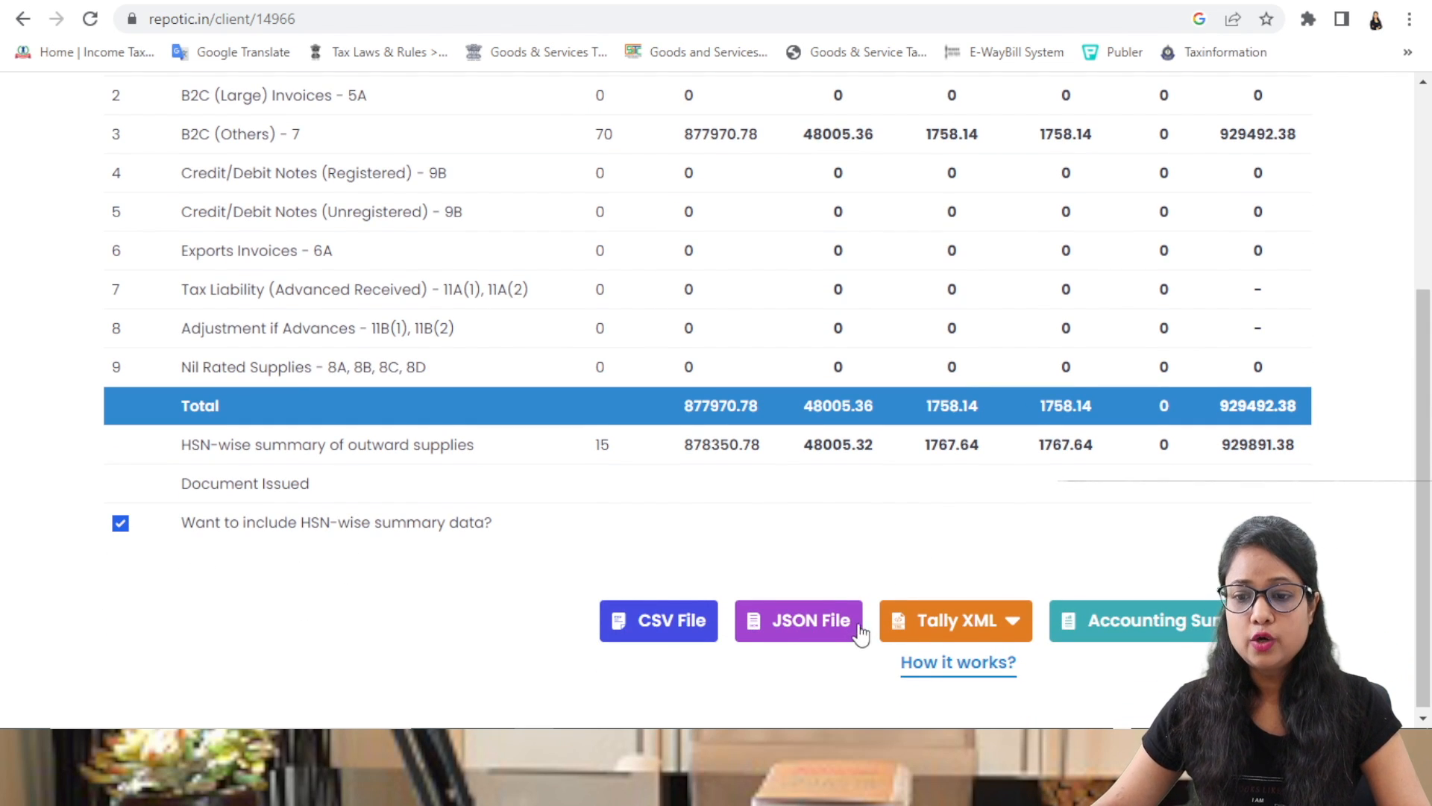
click(833, 635)
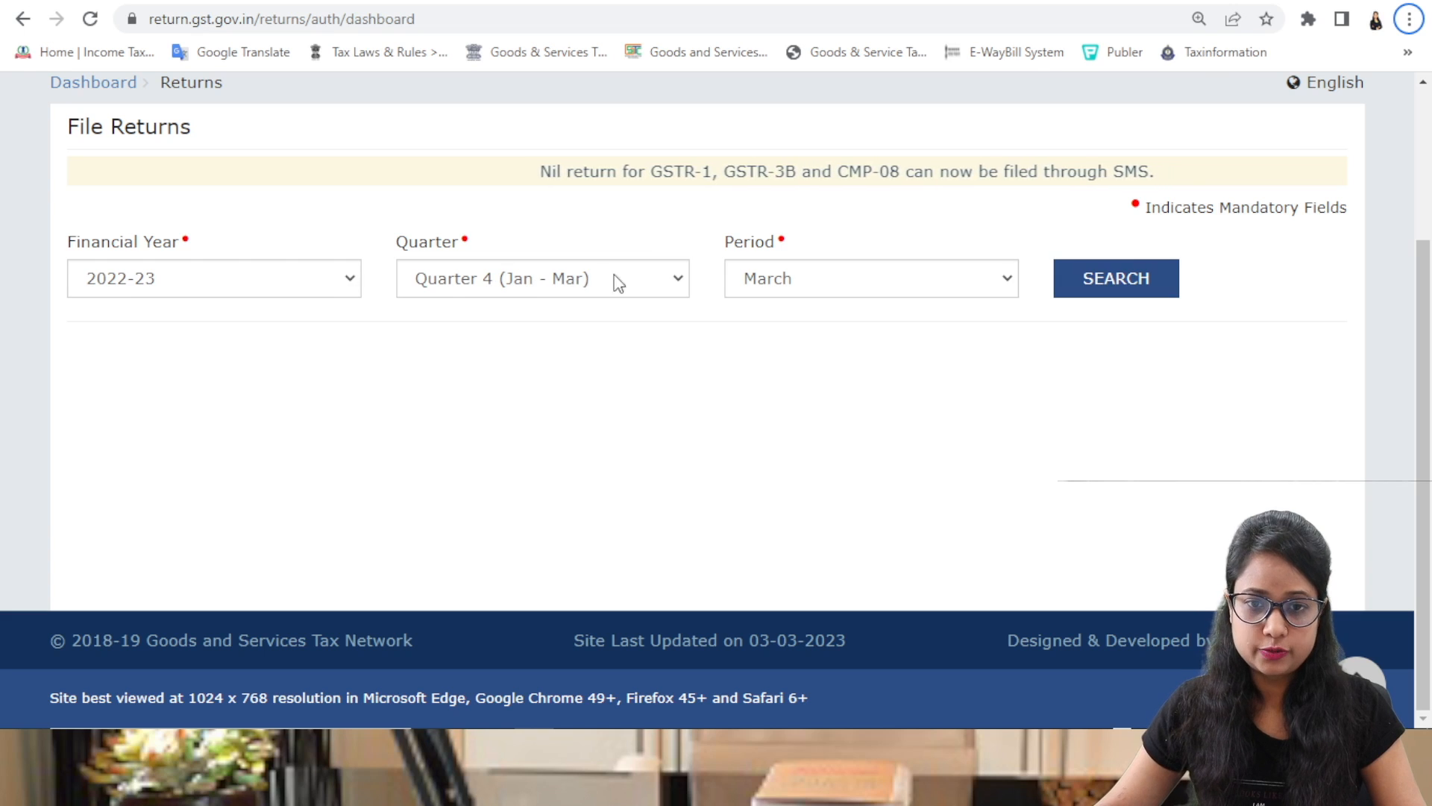
On the GST portal, search returns for 2022-23, Quarter 4 (Jan - Mar), March and open GSTR1's offline preparation
click(1092, 294)
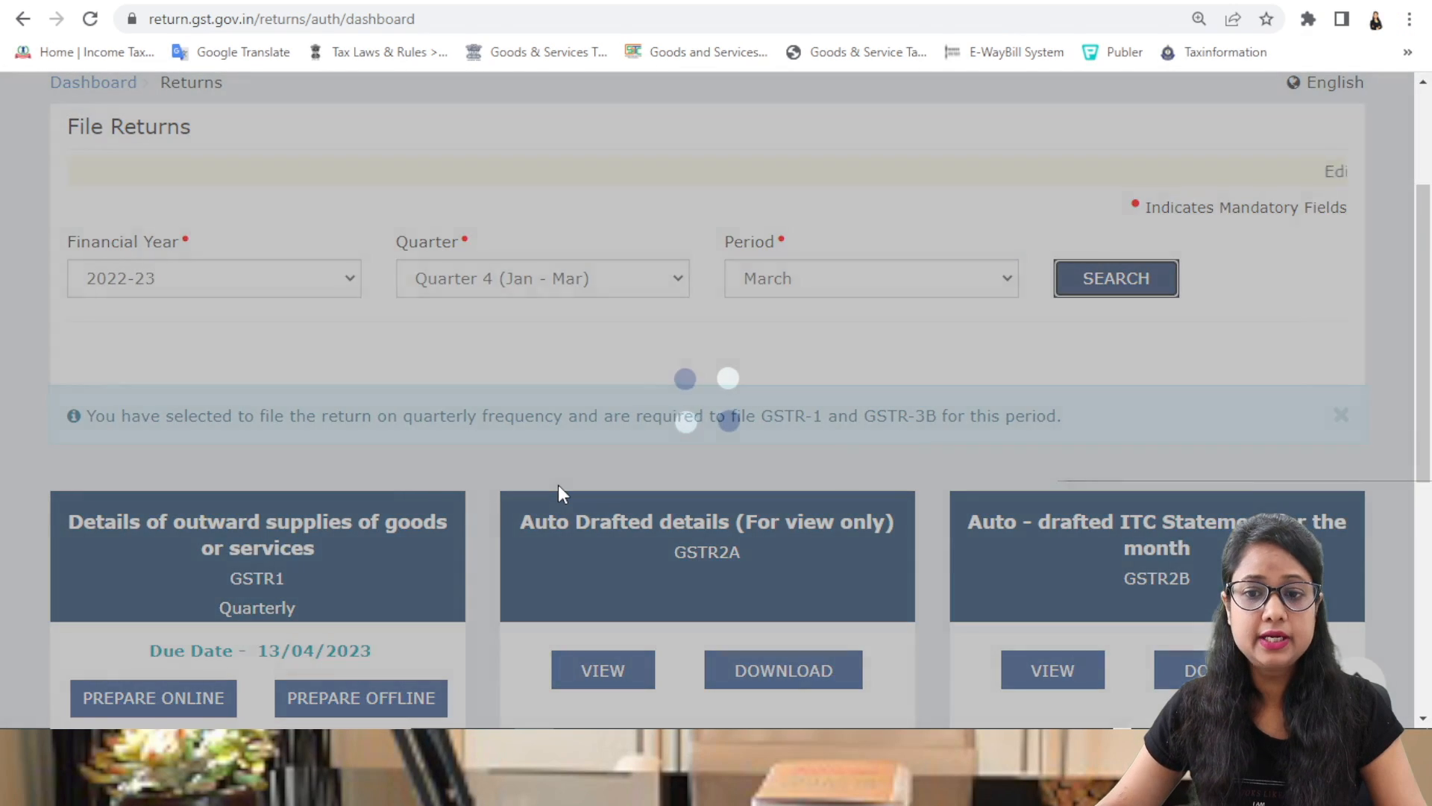
scroll(559, 490, down, 3)
click(285, 383)
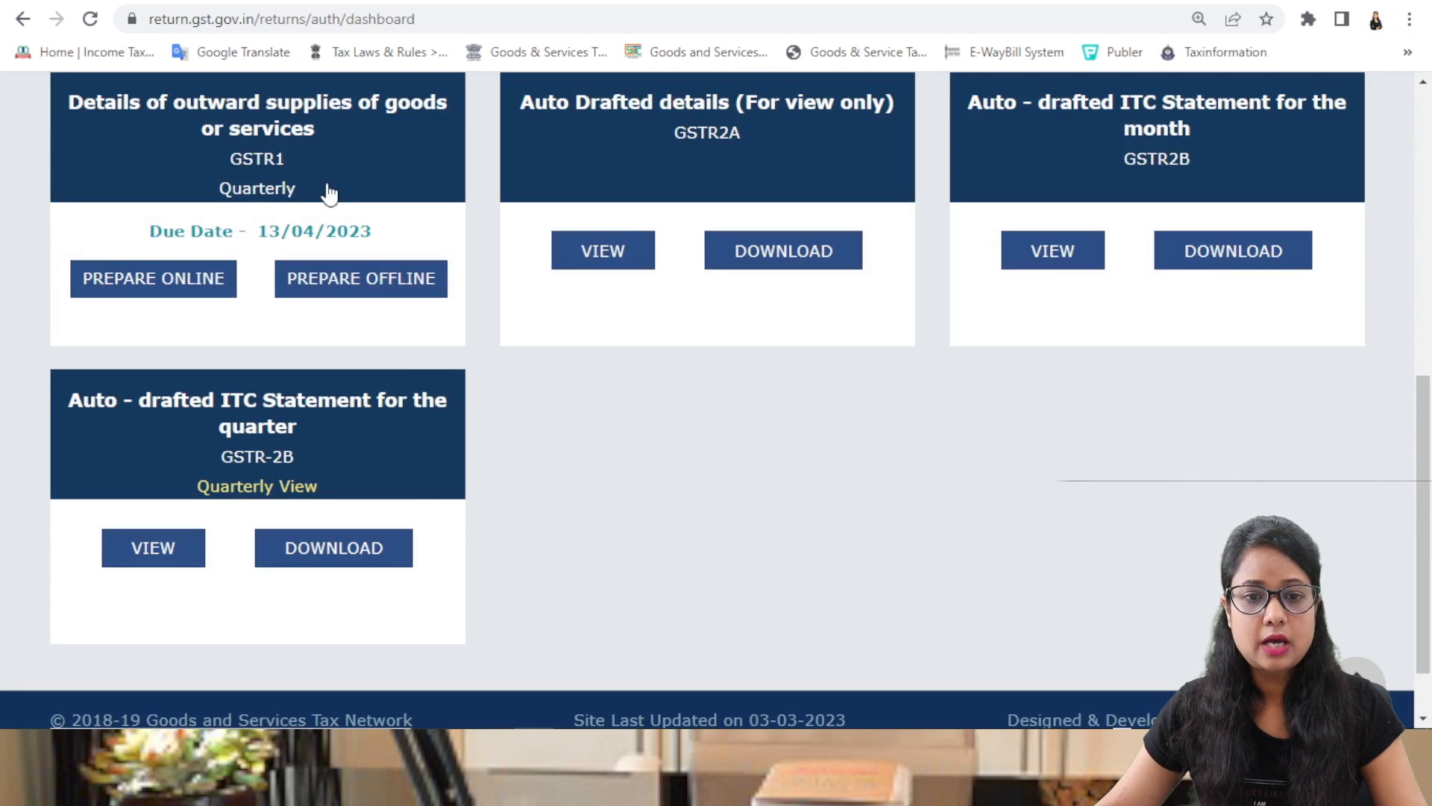
click(330, 279)
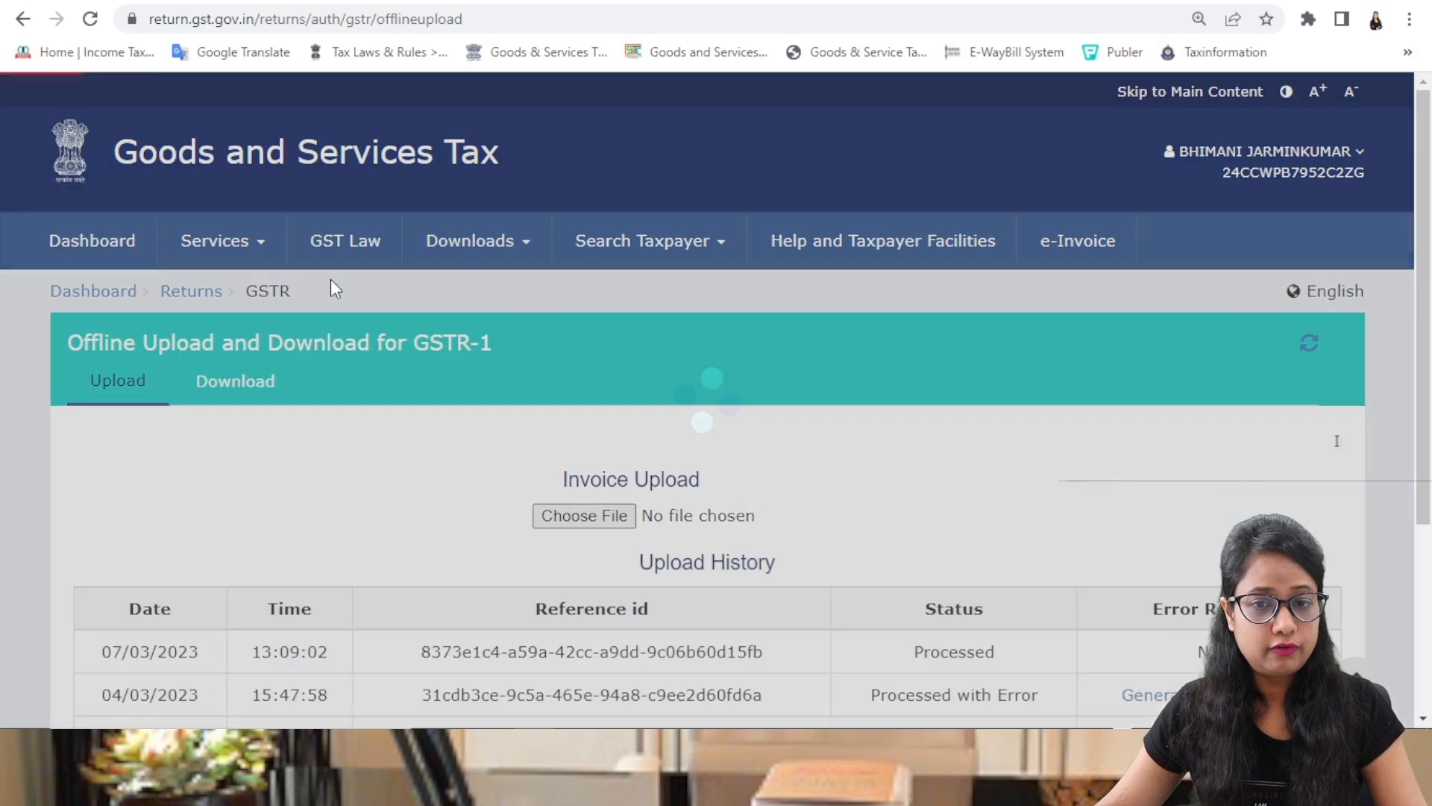
Upload the March 2023 GSTR-1 JSON file from the Downloads folder as the invoice upload
scroll(931, 414, down, 3)
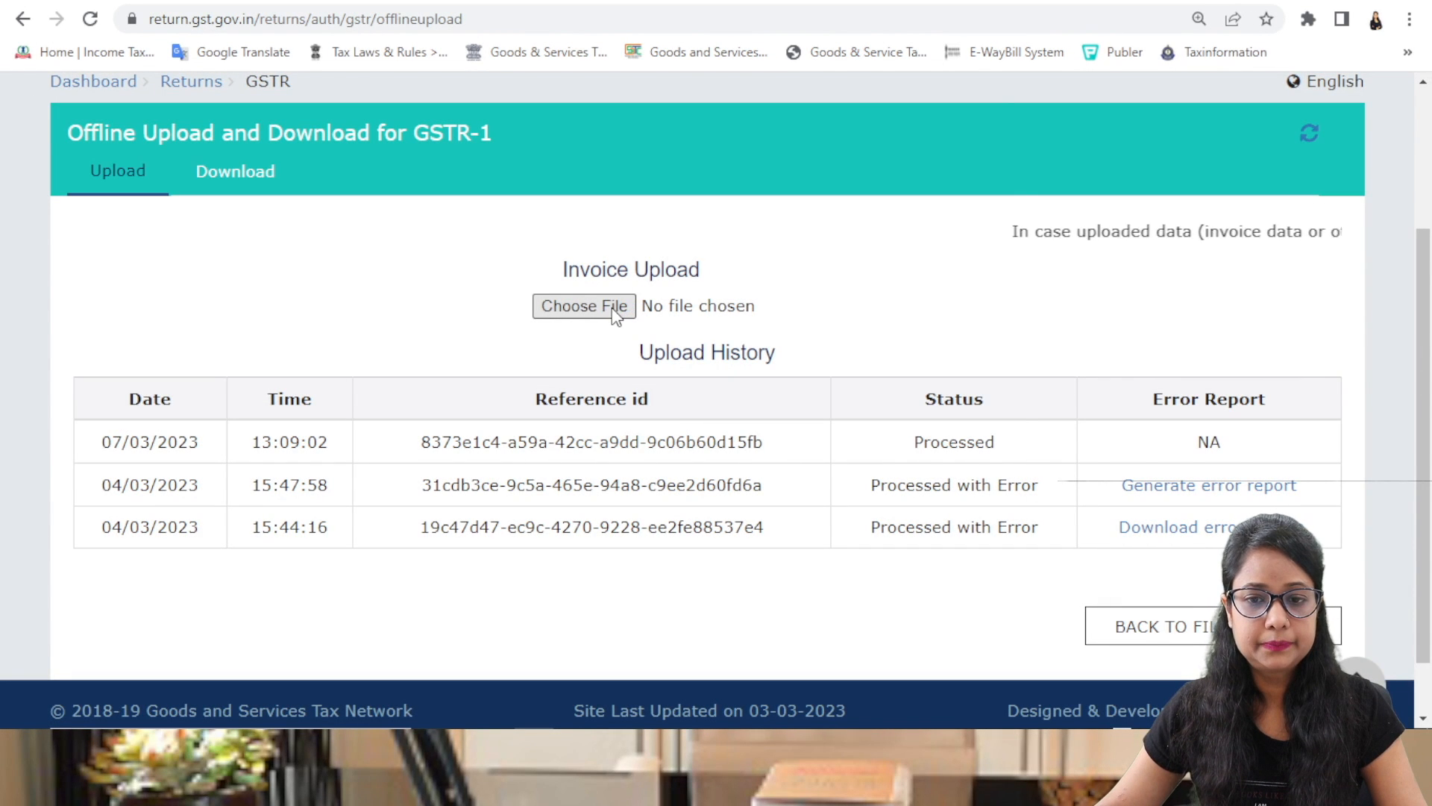
click(615, 308)
click(134, 112)
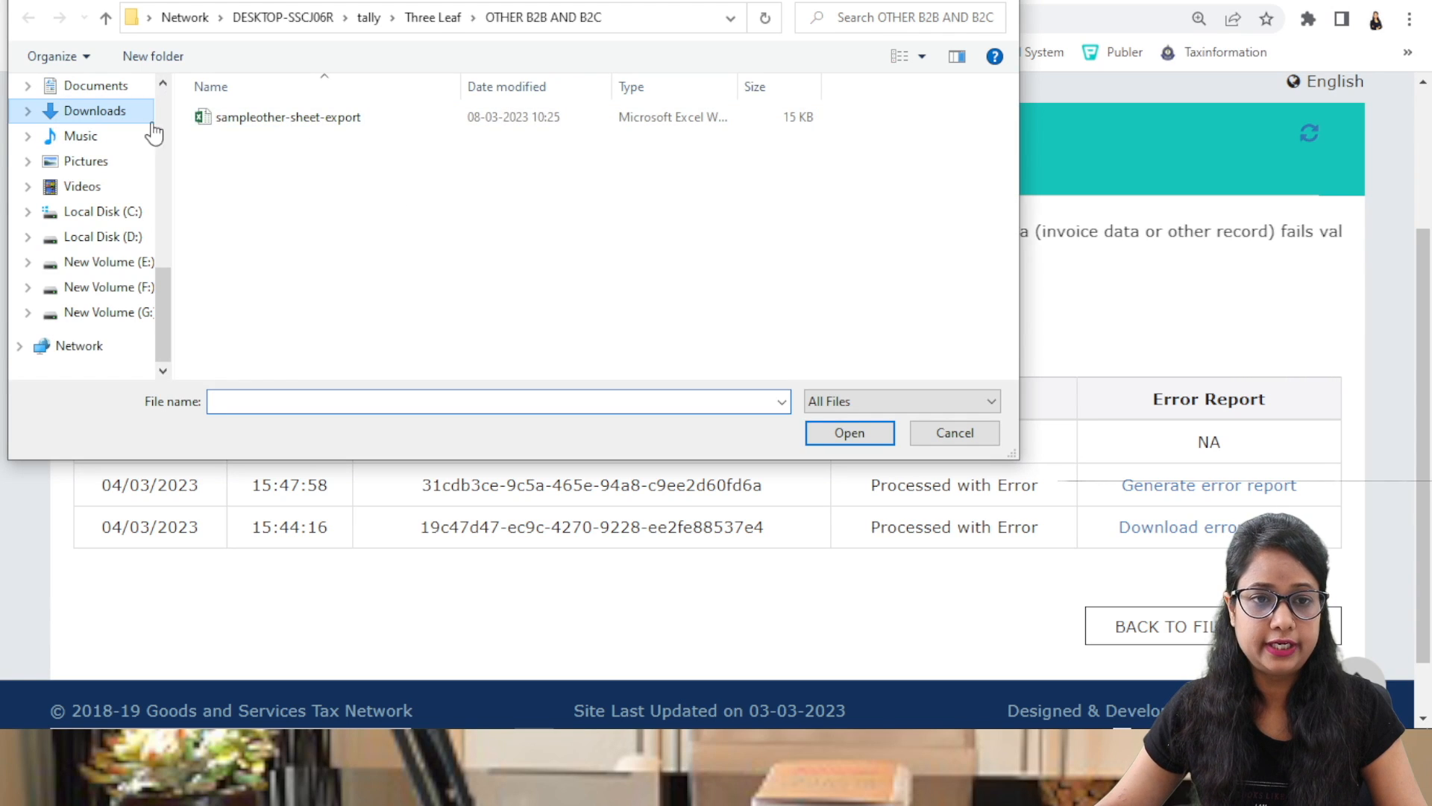
click(390, 150)
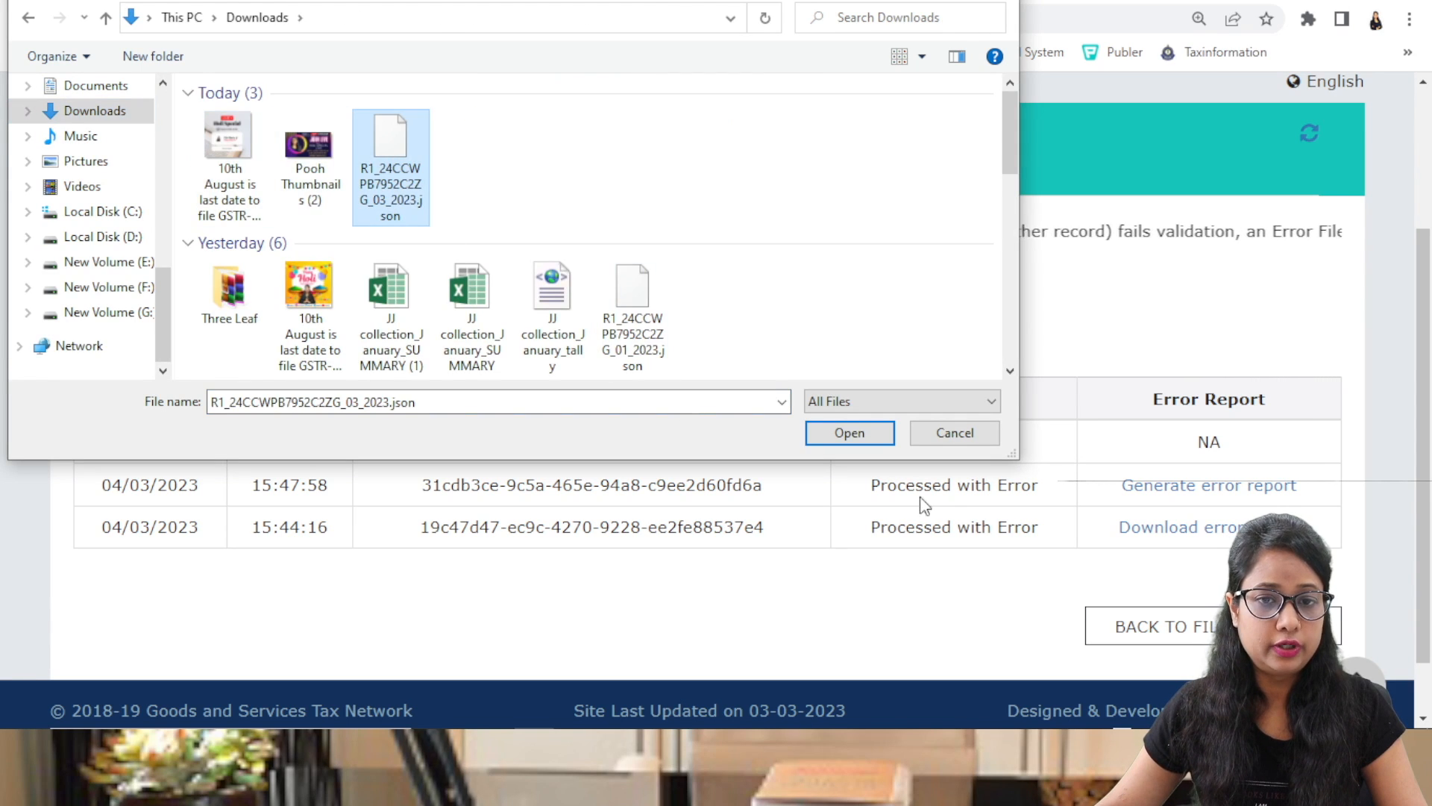
click(879, 439)
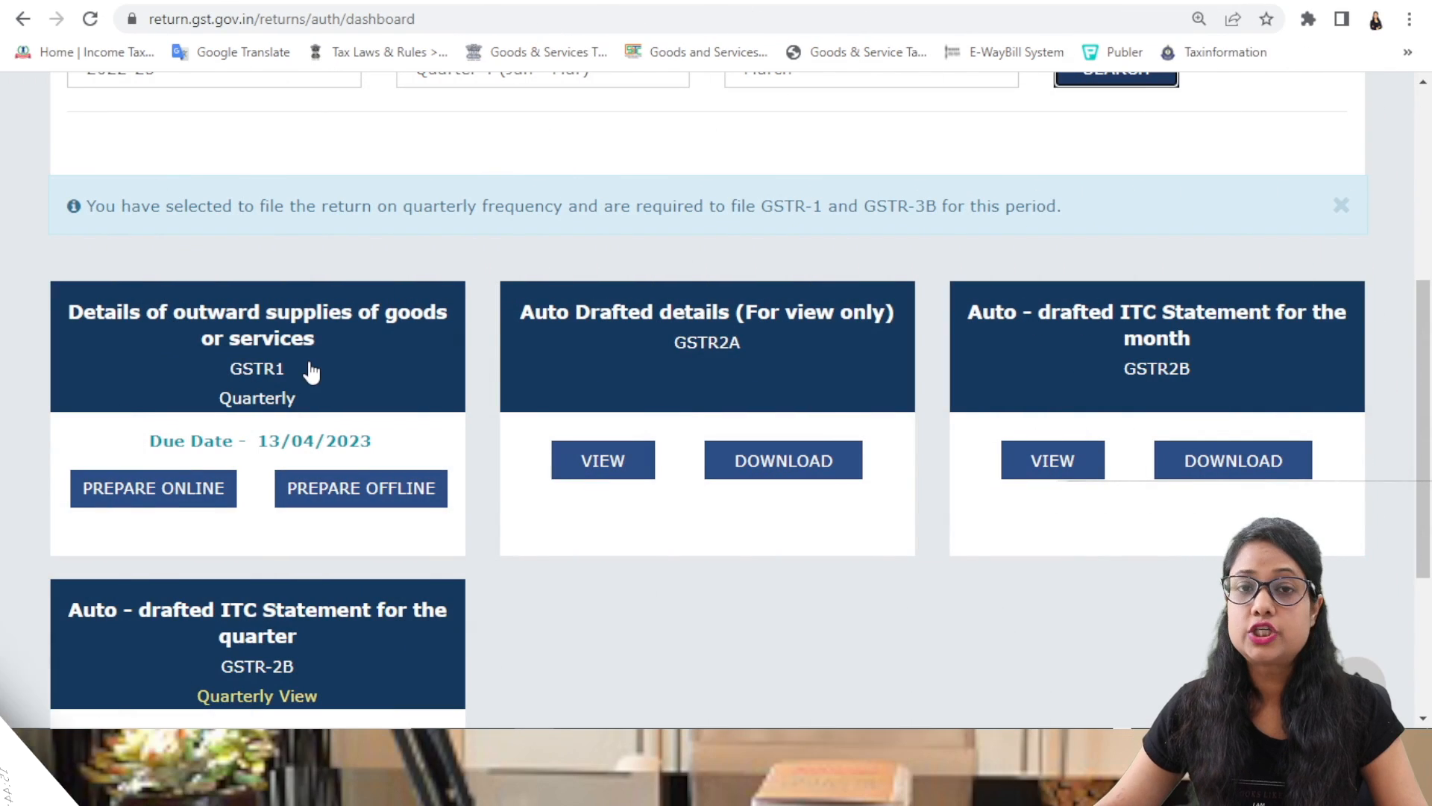
Check the record counts of the quarterly GSTR1 sections on the portal and generate the consolidated summary
scroll(914, 475, down, 1)
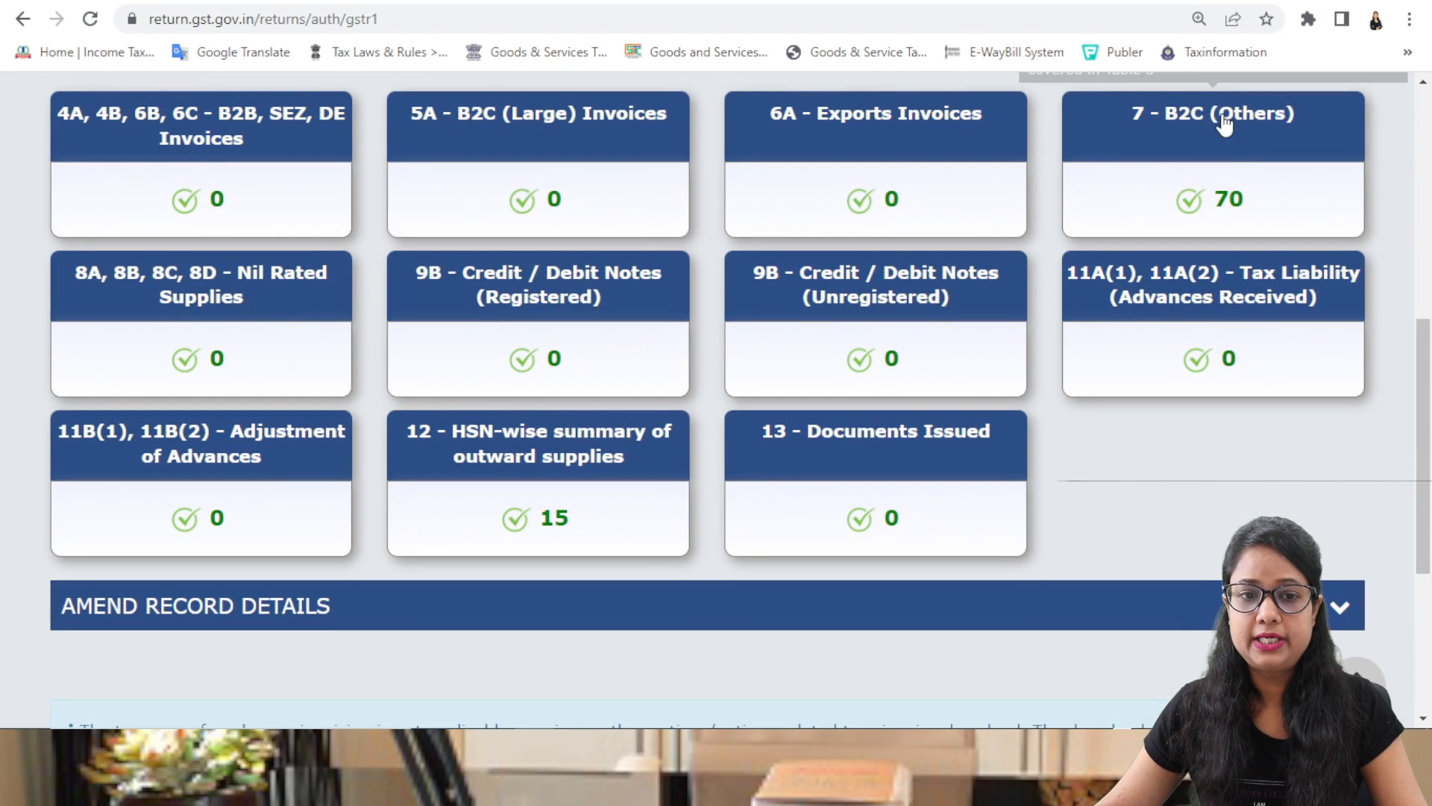
scroll(563, 475, down, 5)
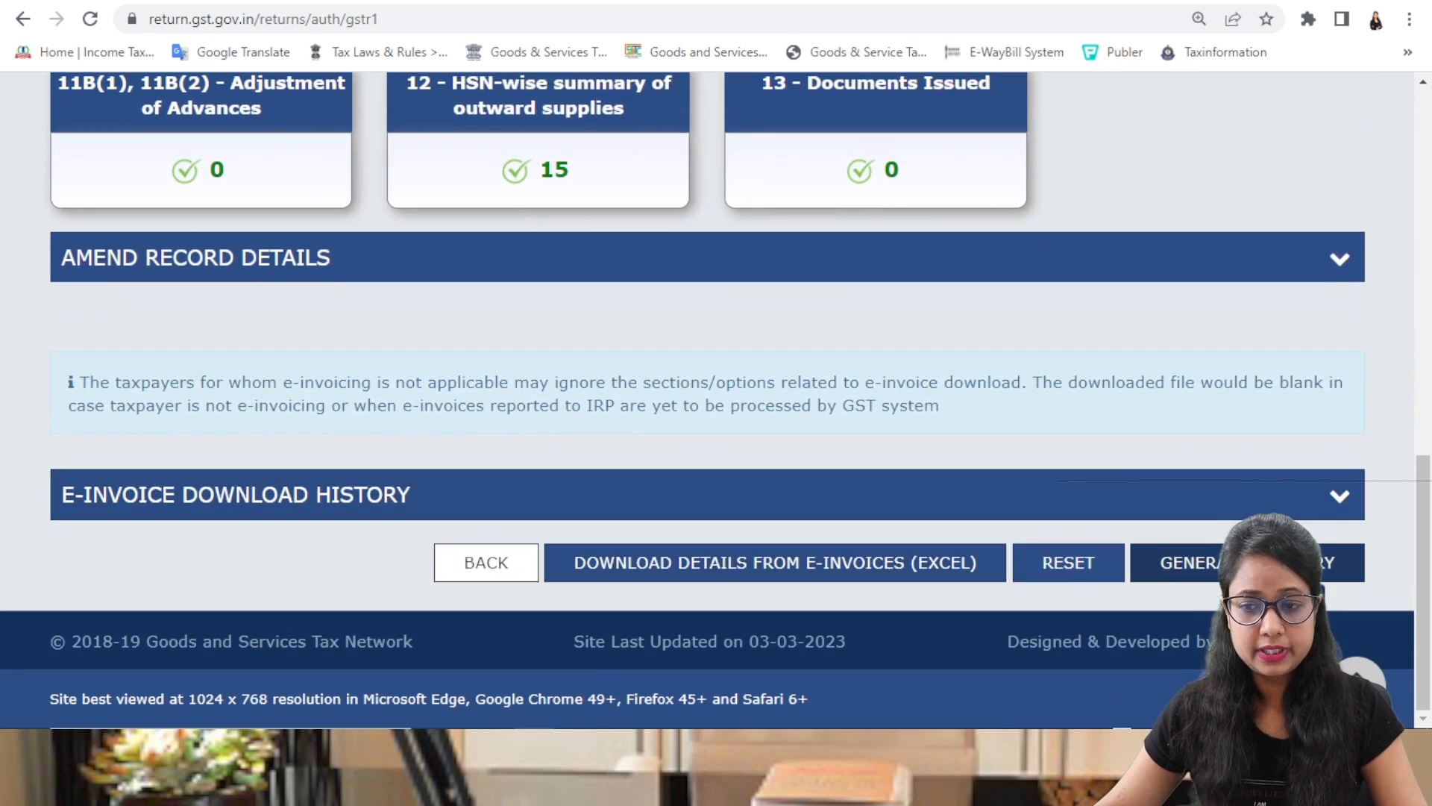
click(1172, 559)
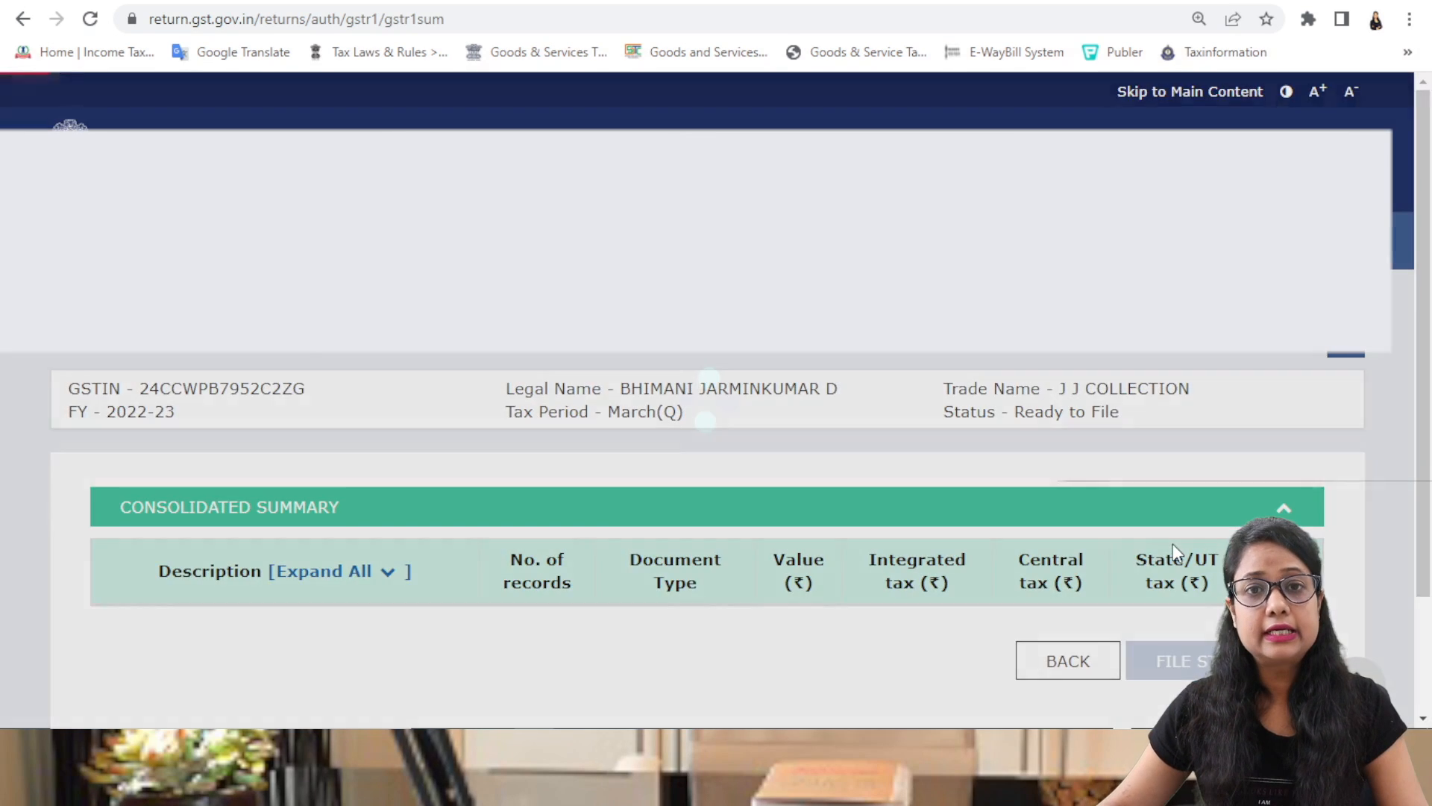
Compare the B2CS (Others) totals in table 7 of the portal's consolidated summary with Repotic's GSTR1 figures
scroll(960, 573, down, 10)
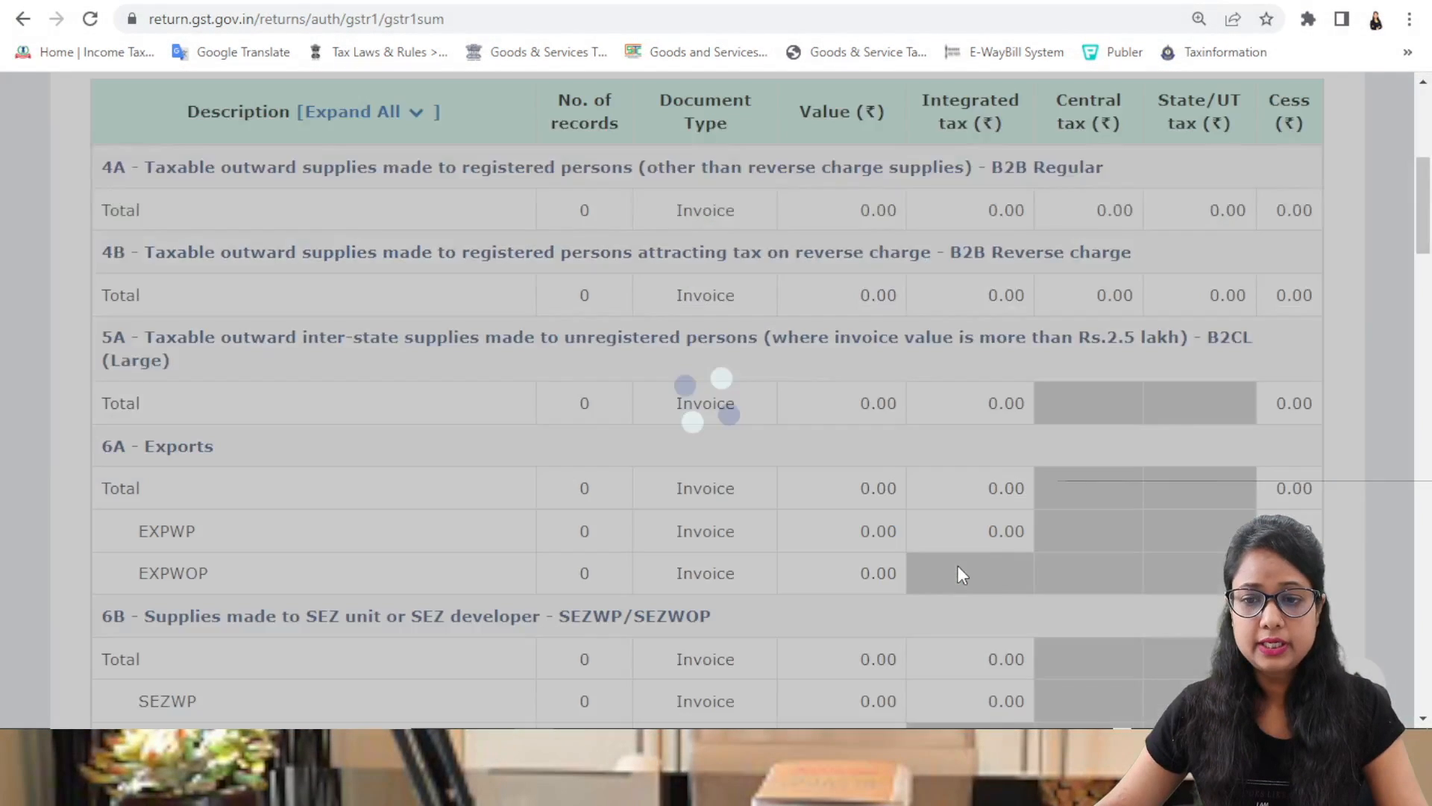
scroll(961, 573, down, 2)
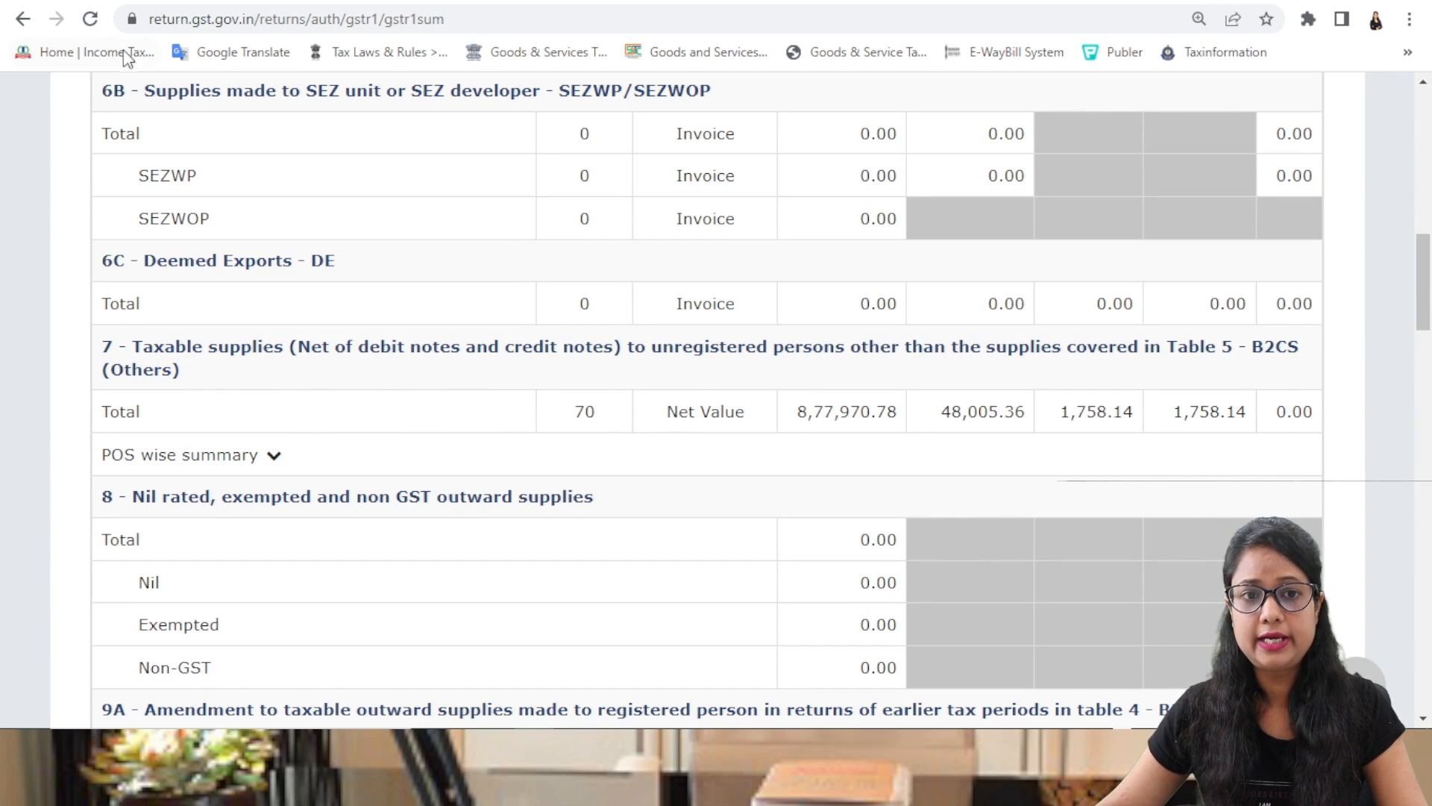
click(146, 1)
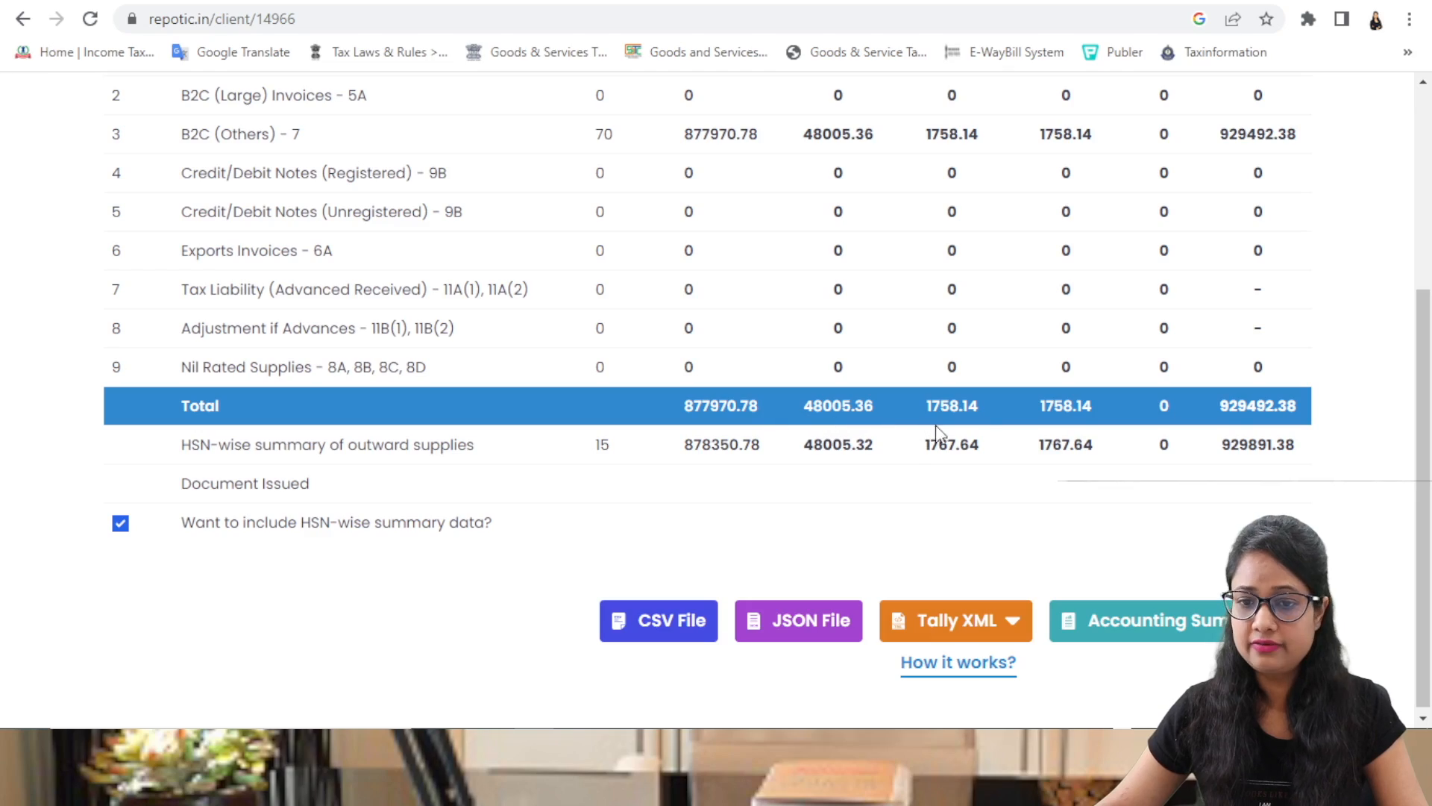
click(391, 2)
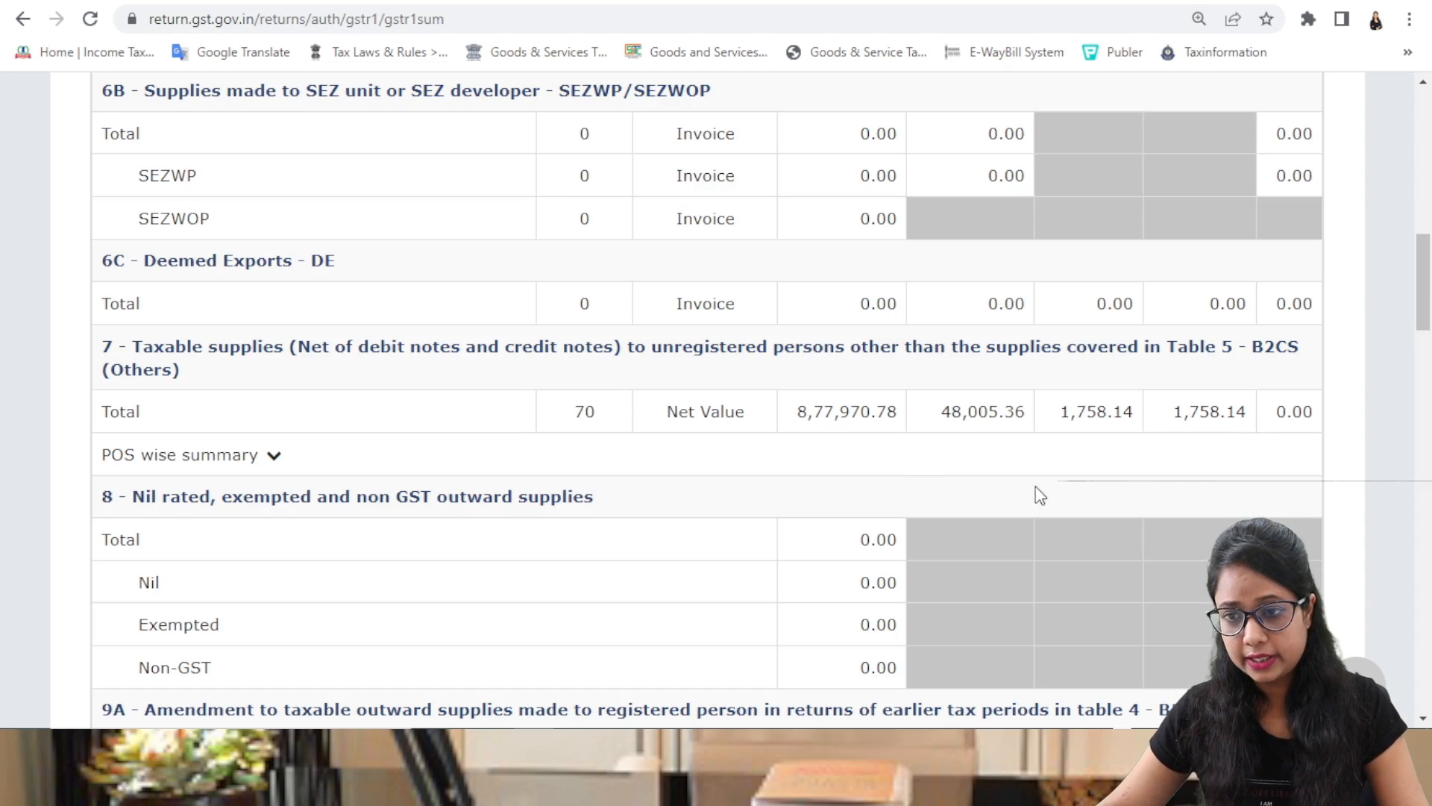
Compare the portal's HSN-wise summary and total liability rows with the matching totals in Repotic
scroll(1037, 495, down, 11)
scroll(1035, 490, down, 20)
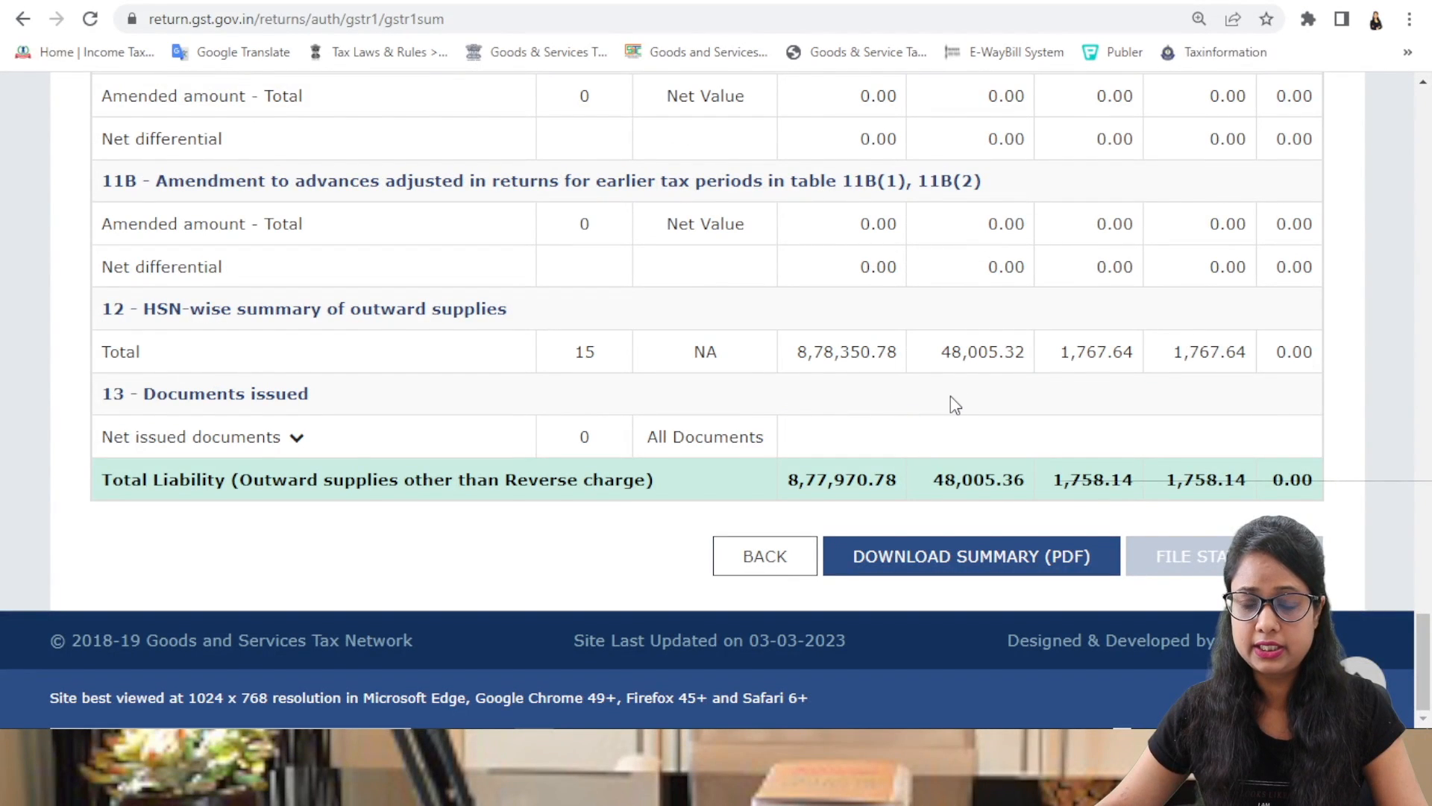
click(191, 1)
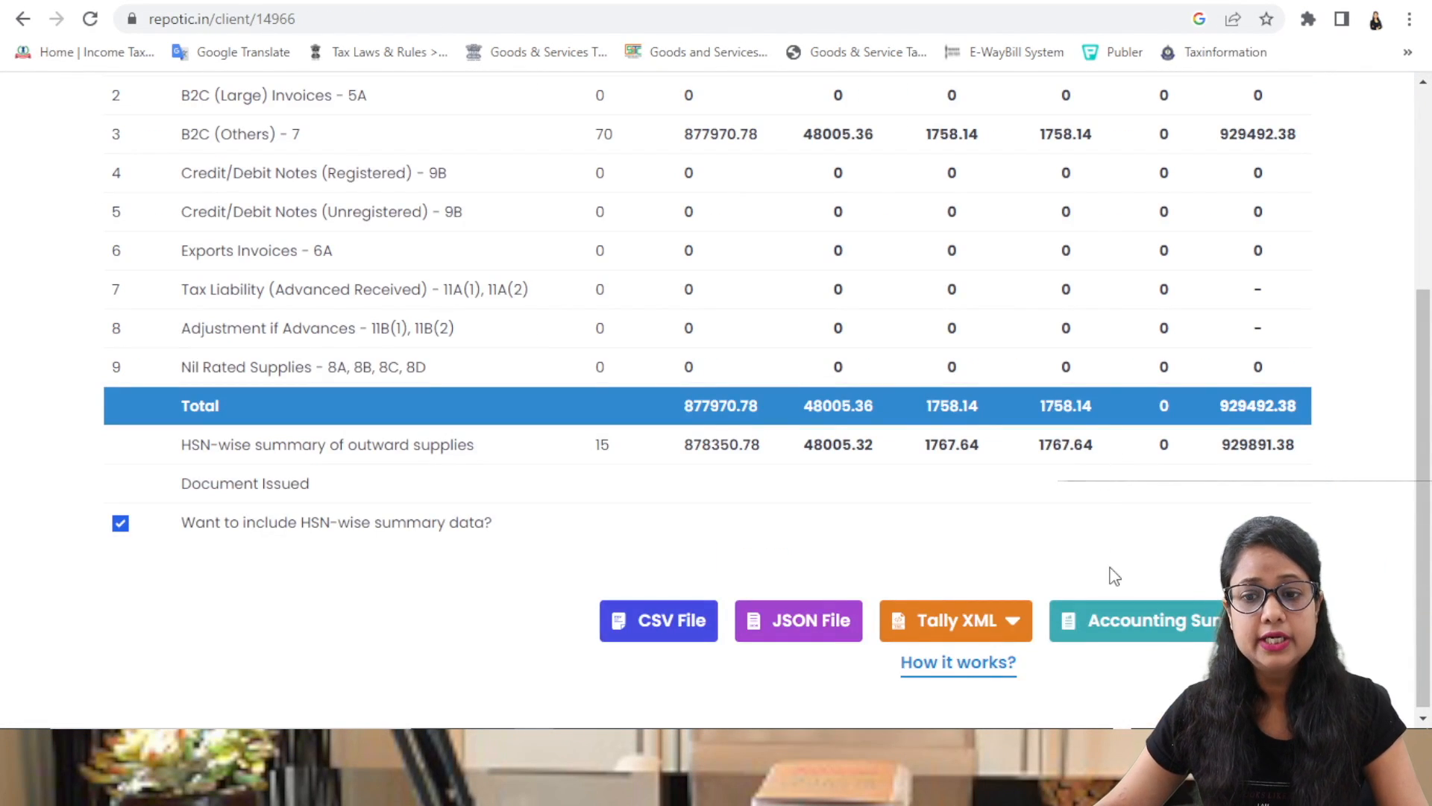
scroll(844, 537, up, 3)
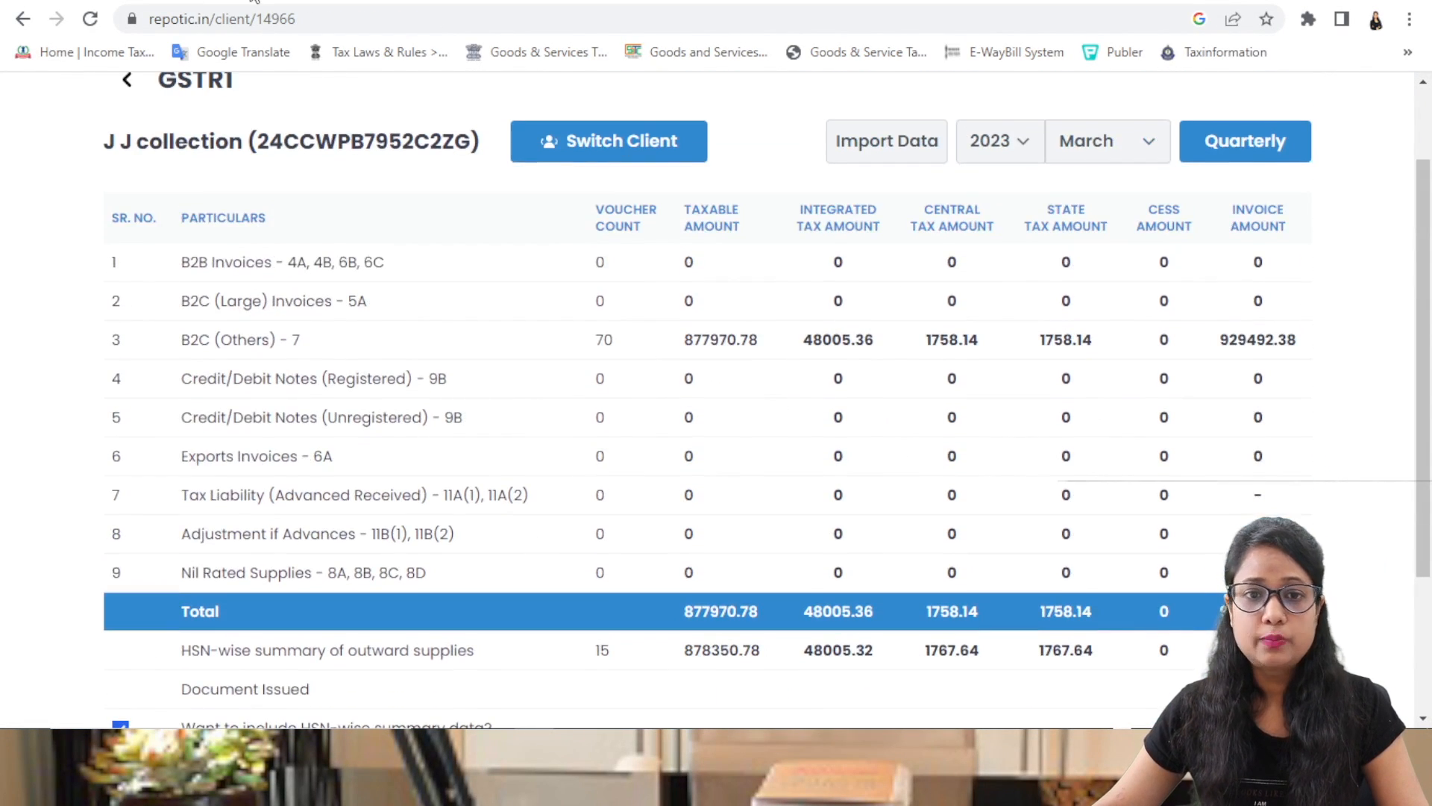
click(358, 1)
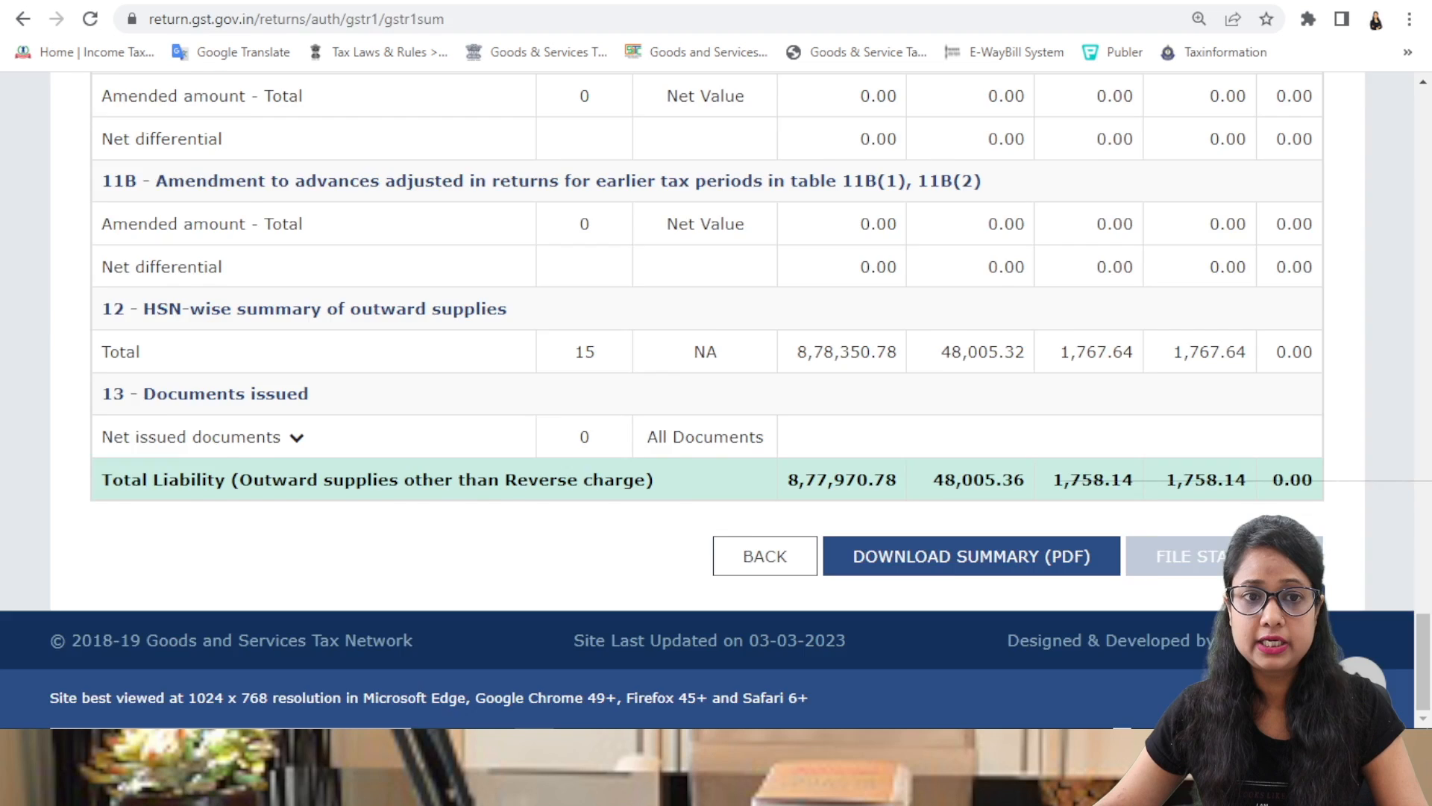
Switch back to Repotic and download the quarterly Tally file using the HSN Wise XML (Q) option
key(ctrl+Tab)
scroll(500, 224, down, 3)
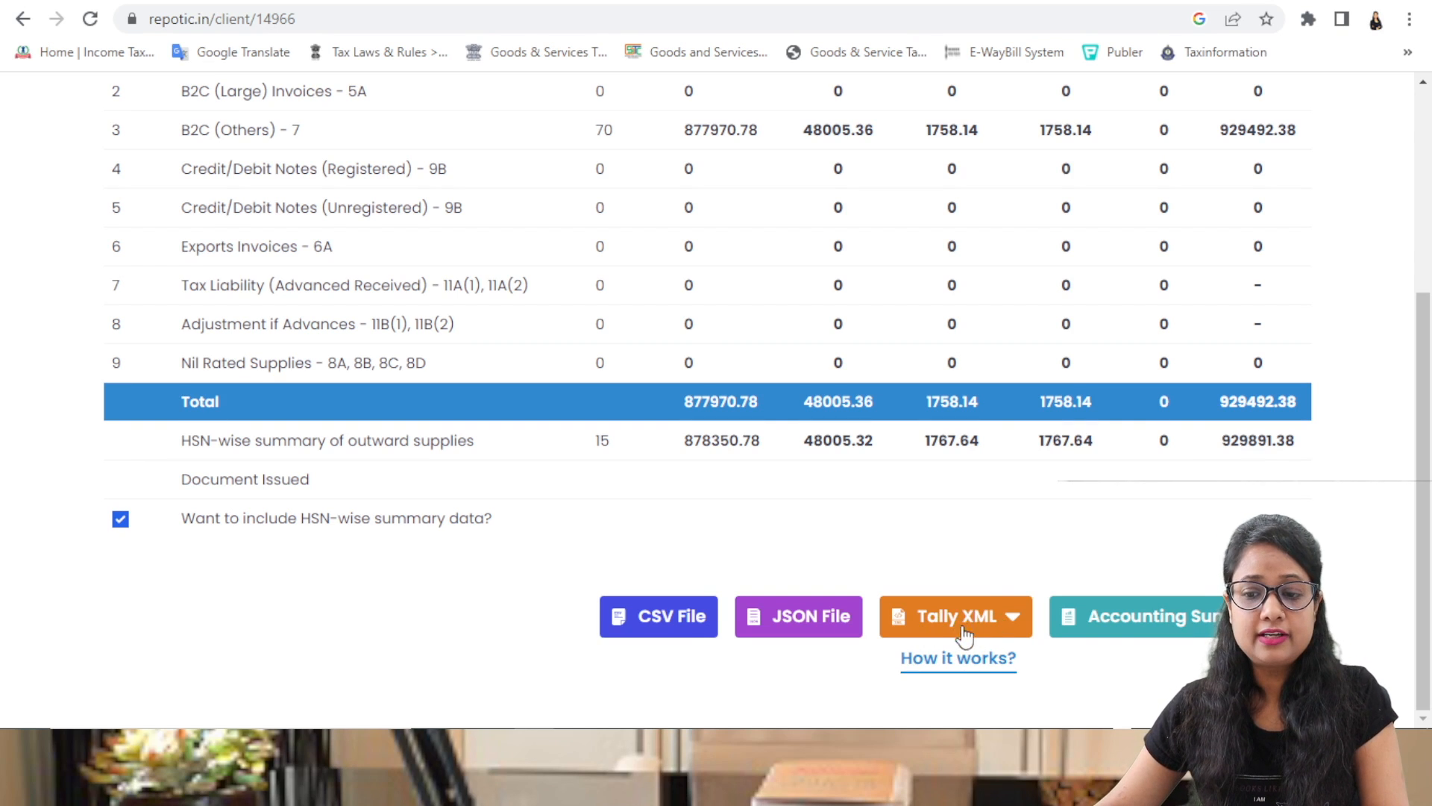
click(964, 622)
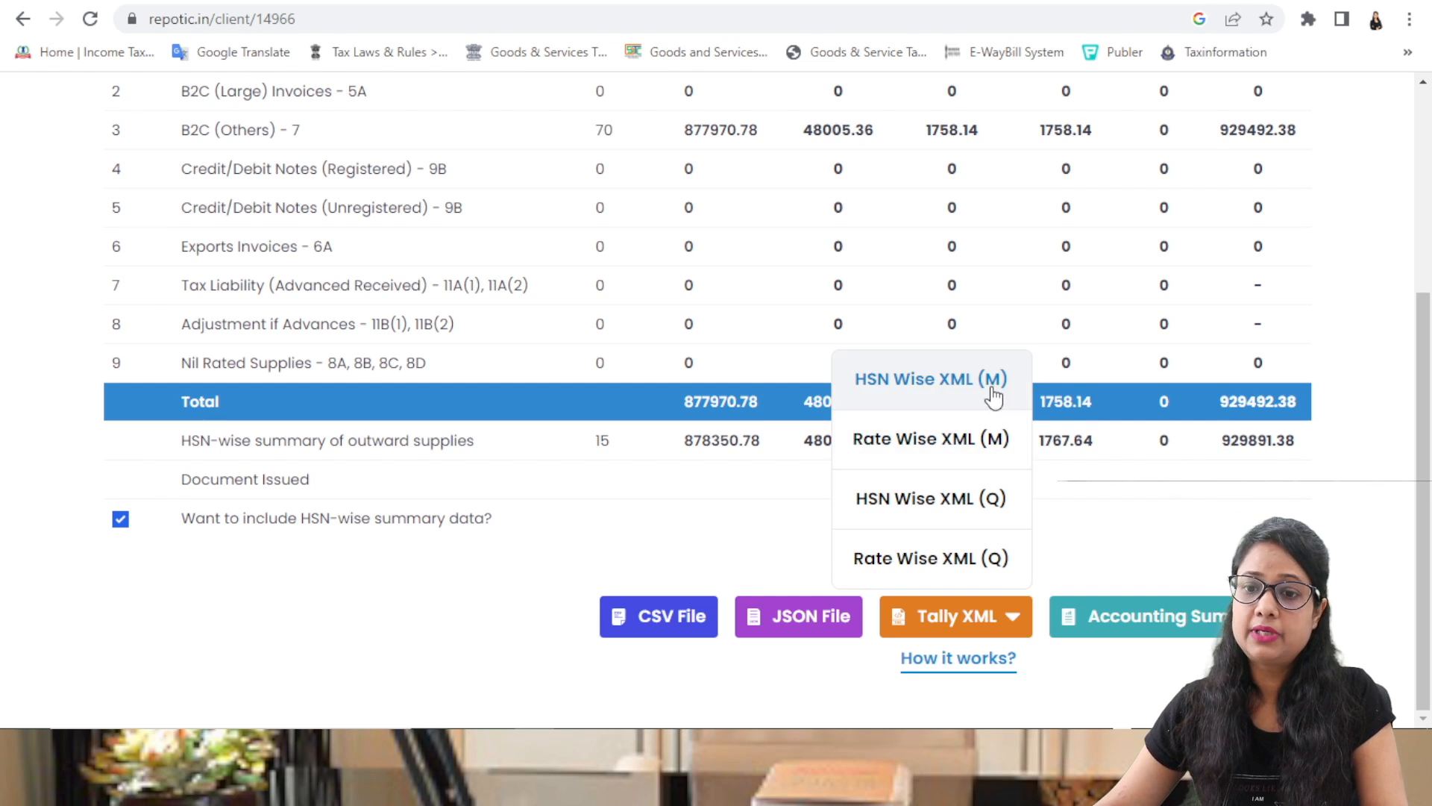
click(932, 505)
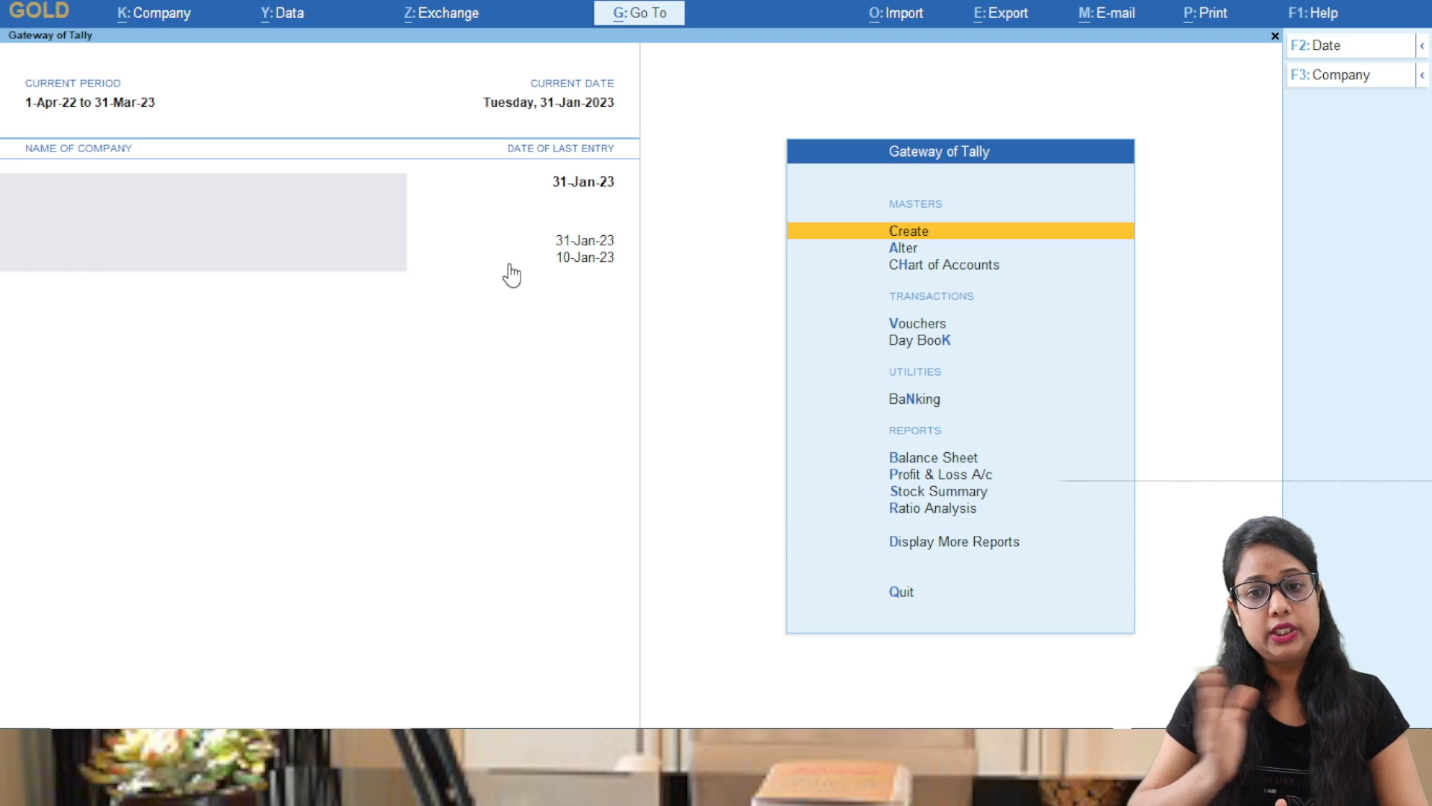
In Tally, import the transactions from J J collection_Q4_tally.xml in the Downloads folder
click(915, 18)
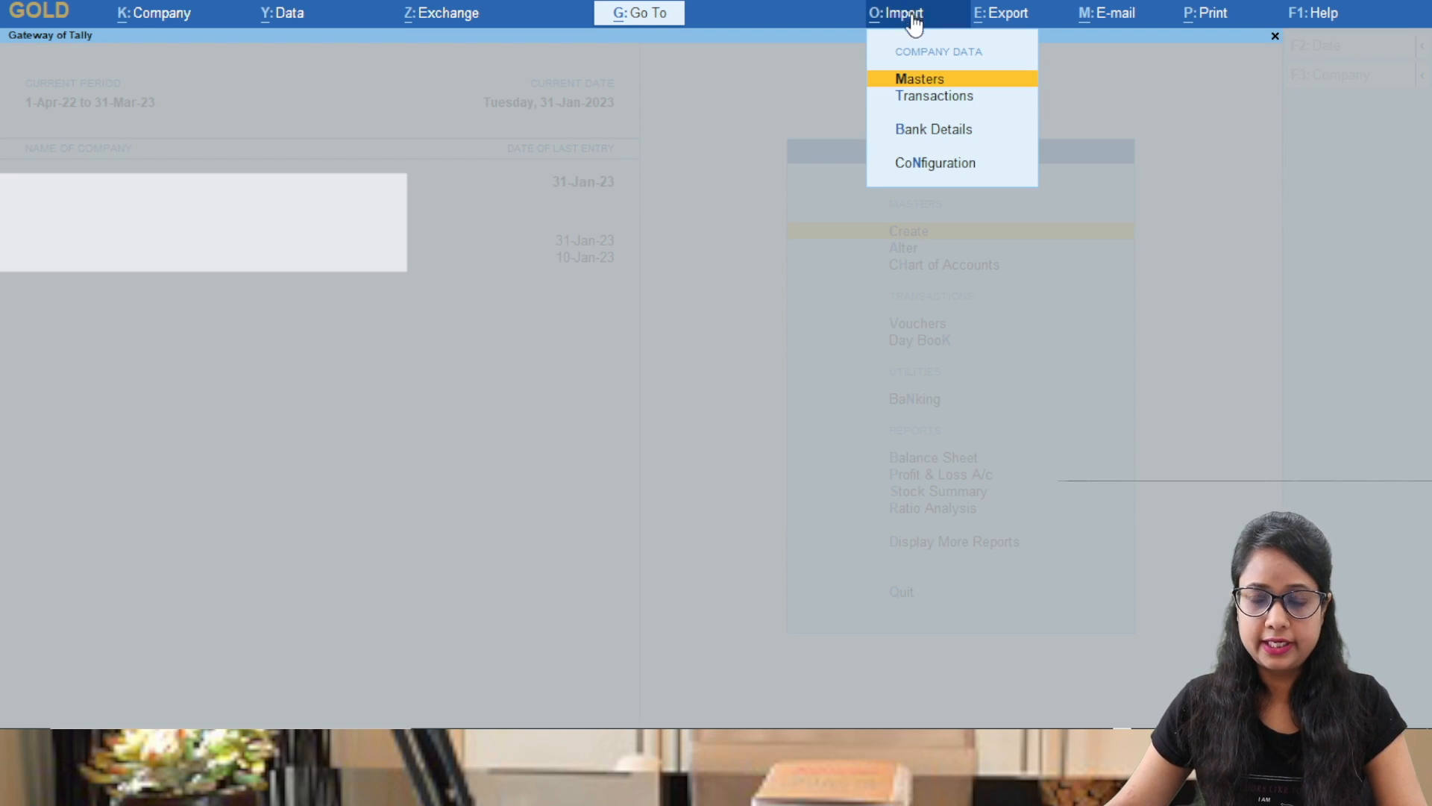
click(925, 102)
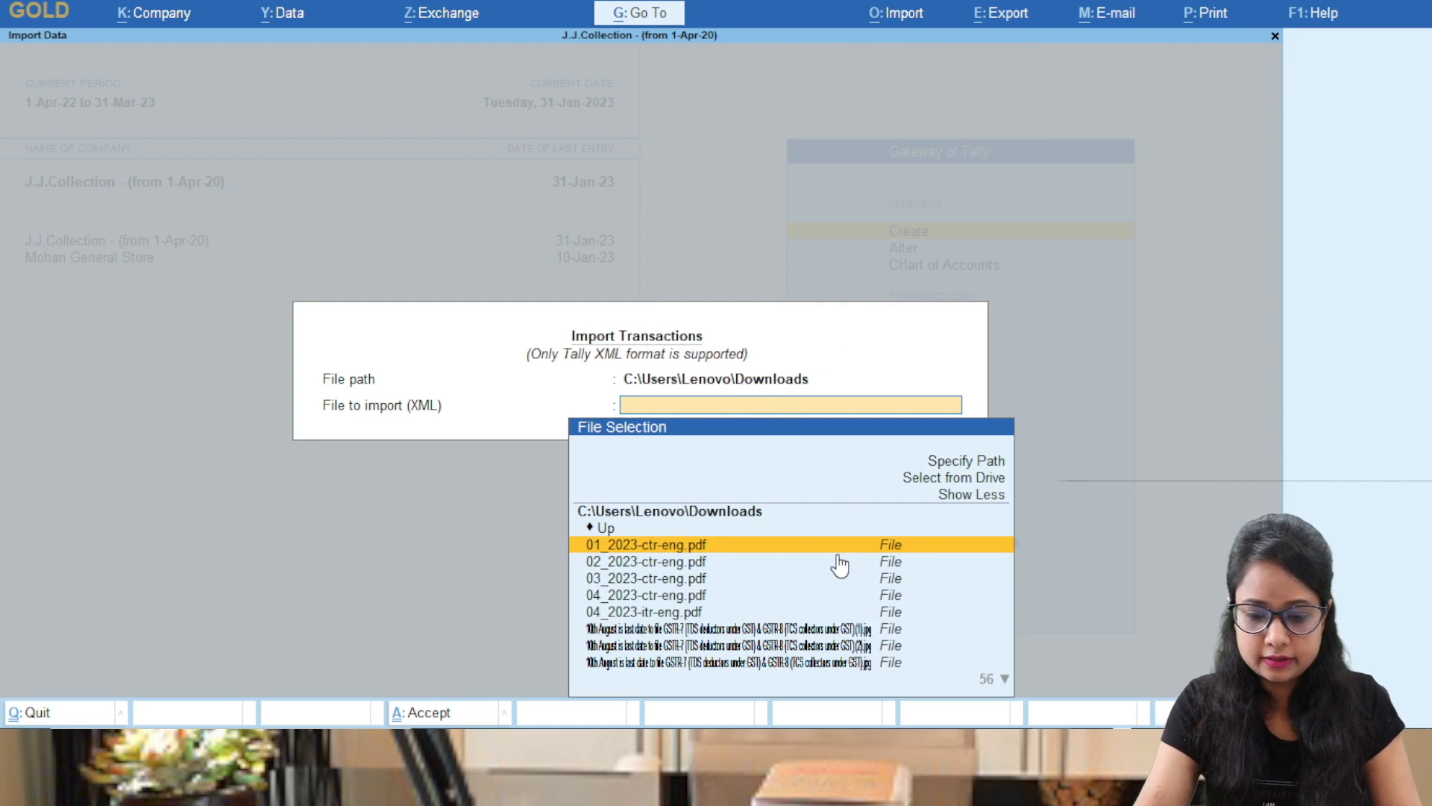
text(jj)
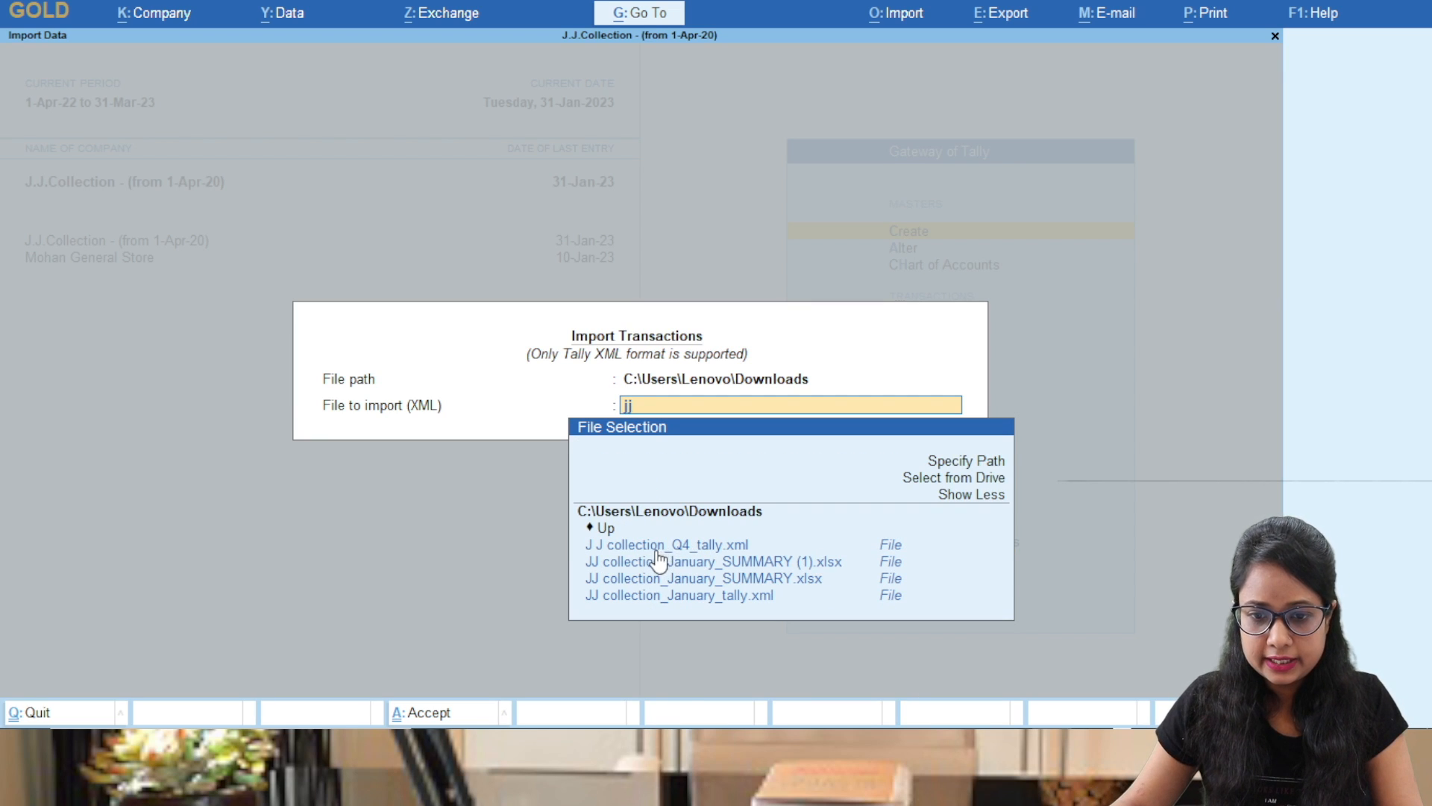
click(703, 546)
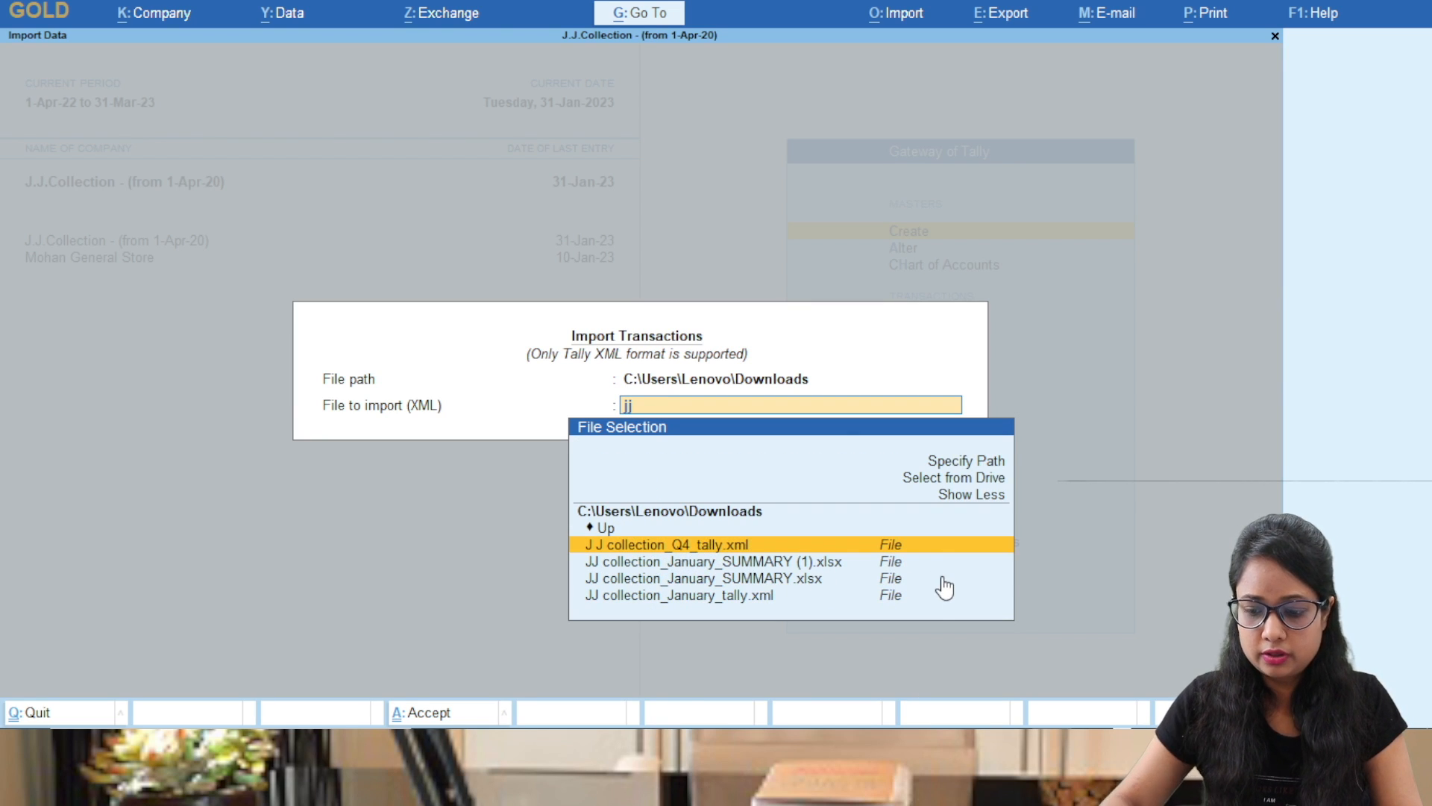
key(Return)
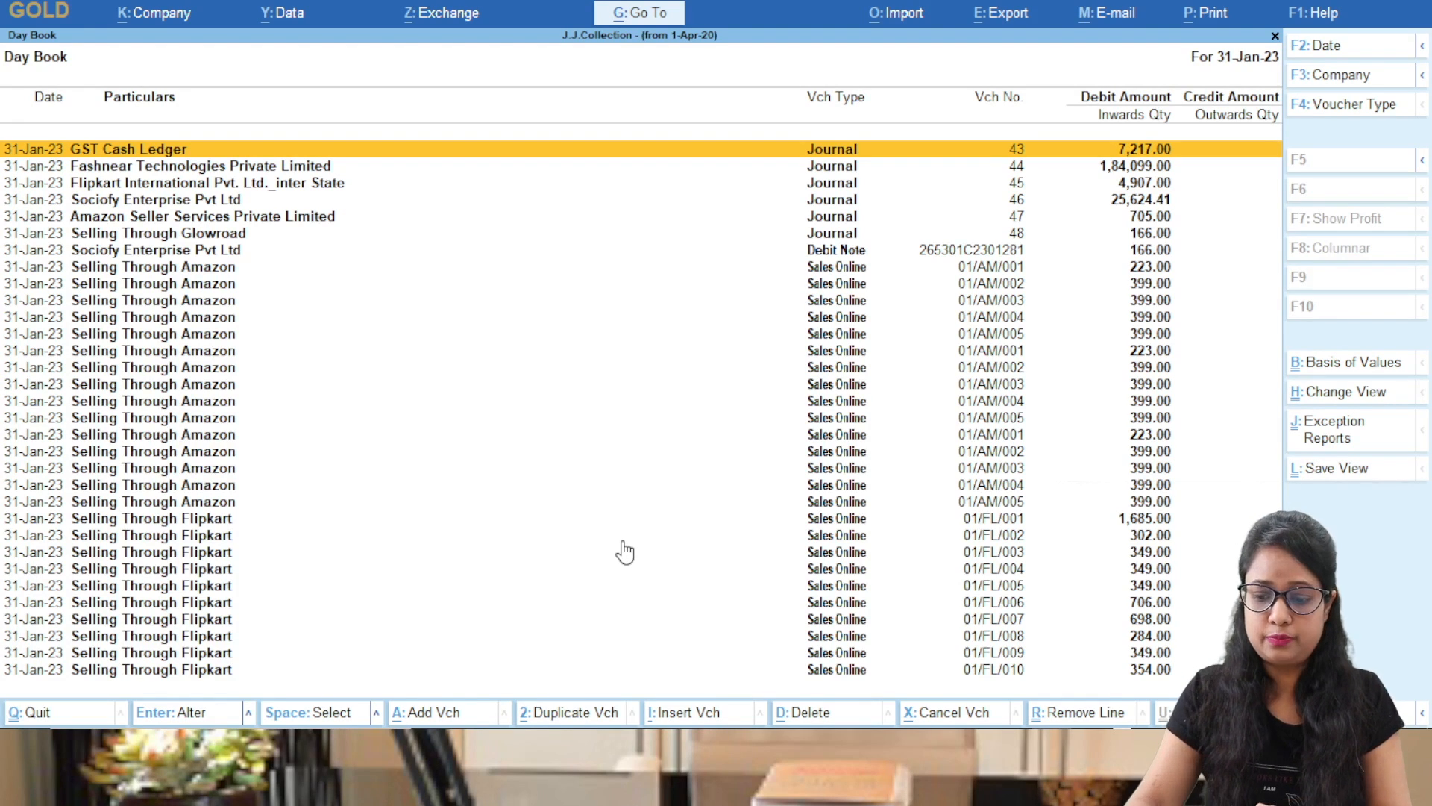
Look through the 31-Jan-23 Day Book for the imported Amazon, Flipkart and Meesho online sales vouchers
key(Down)
key(Down)
key(Down)
key(Down)
key(Down)
key(Down)
key(Down)
key(Down)
key(Down)
key(Down)
key(Down)
key(Down)
key(Down)
key(Down)
key(Down)
key(Down)
key(Down)
key(Down)
key(Down)
key(Down)
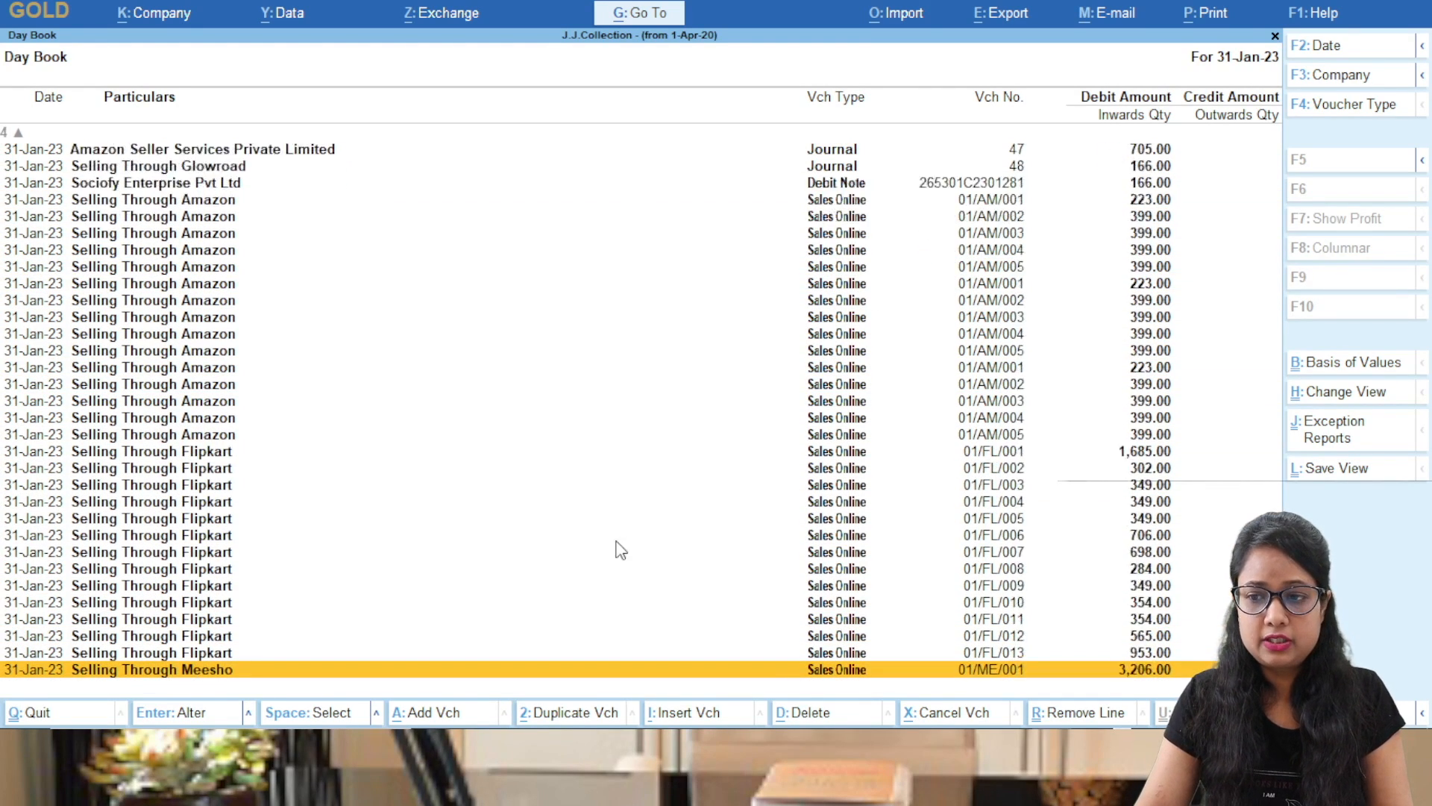
Look through the rest of the 31-Jan-23 Day Book for the Meesho, Glowroad and other e-commerce platform online sales vouchers
key(Down)
key(Down)
key(Down)
key(Down)
key(Down)
key(Down)
key(Down)
key(Down)
key(Down)
key(Down)
key(Down)
key(Down)
key(Down)
key(Down)
key(Down)
key(Down)
key(Down)
key(Down)
key(Down)
key(Down)
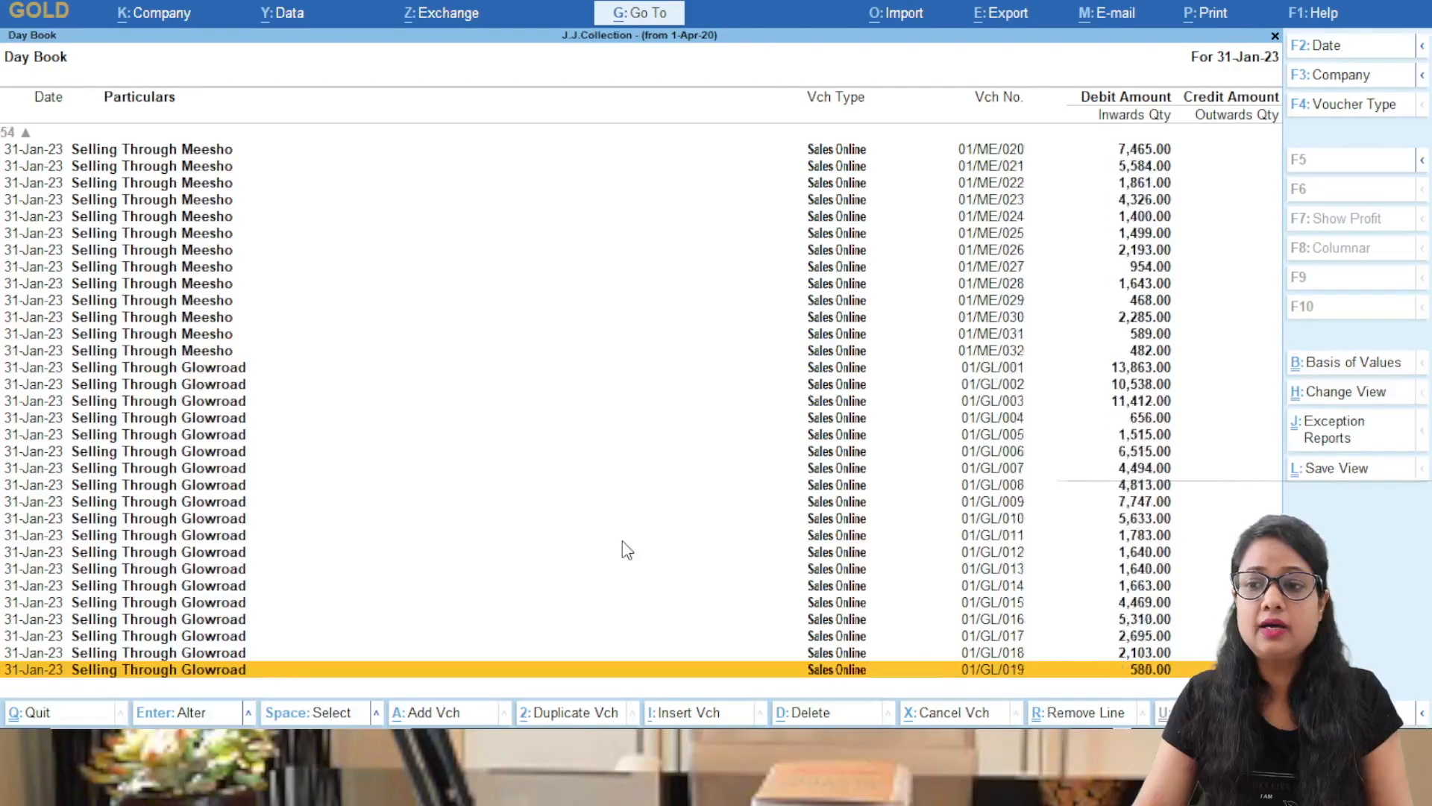
key(Down)
key(Down)
key(Down)
key(Down)
key(Down)
key(Down)
key(Down)
key(Down)
key(Down)
key(Down)
key(Down)
key(Down)
key(Down)
key(Down)
key(Up)
key(Up)
key(Up)
key(Up)
key(Up)
key(Up)
key(Up)
key(Up)
key(Up)
key(Up)
key(Up)
key(Up)
key(Up)
key(Up)
key(Up)
key(Up)
key(Up)
key(Up)
key(Up)
key(Up)
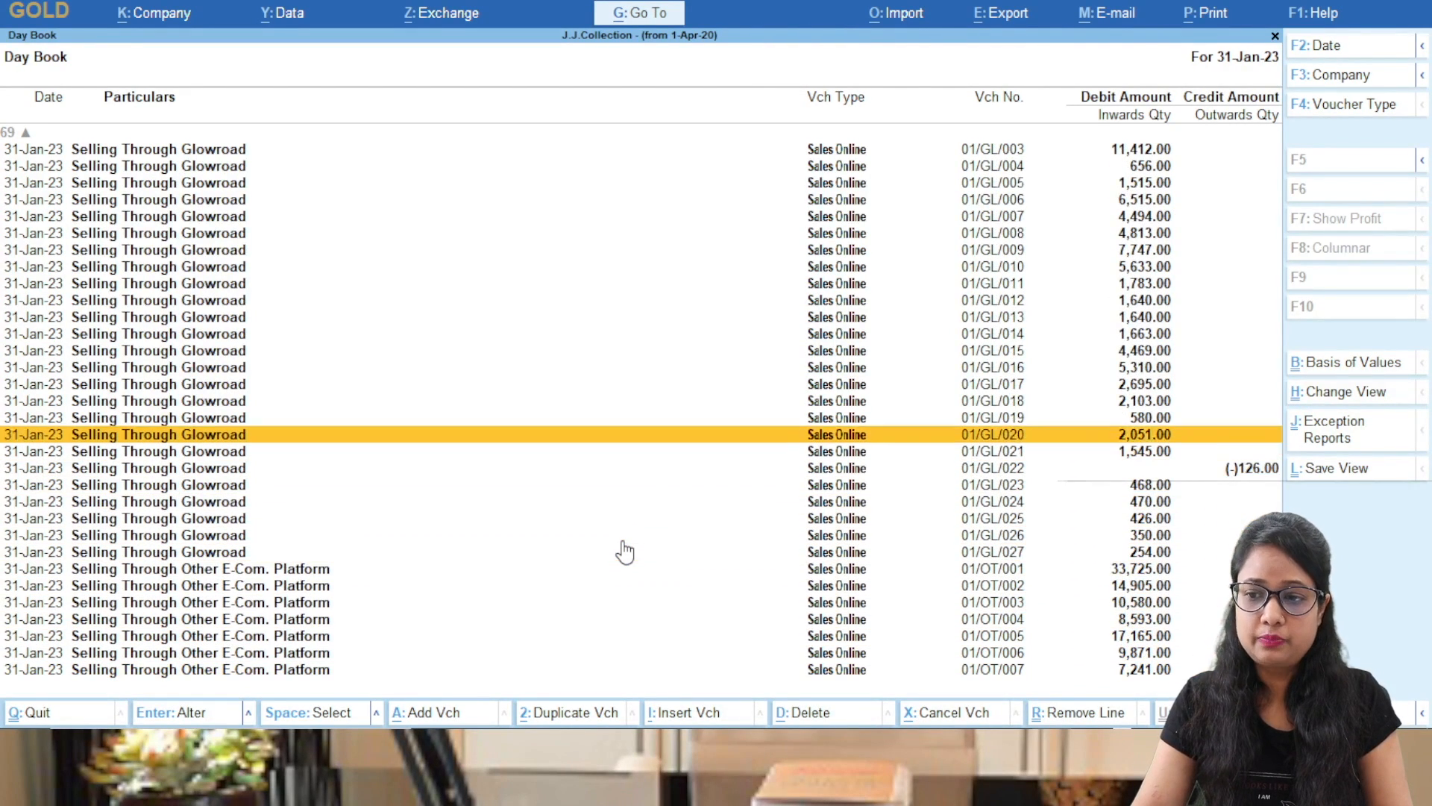
key(Up)
key(Up)
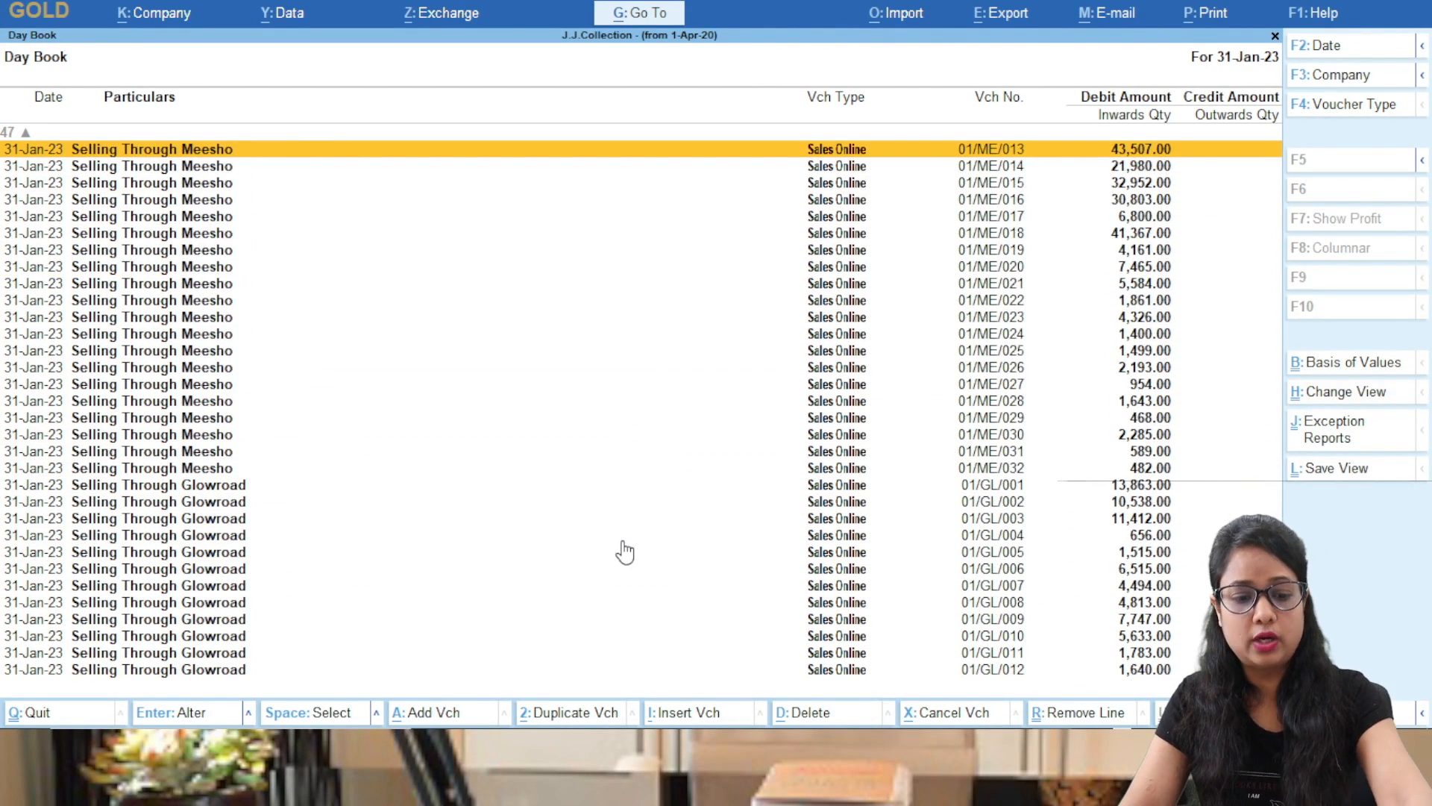
key(Escape)
Open the GSTR-1 return from Tally's GST reports
key(Down)
key(Down)
key(Down)
key(Down)
key(Up)
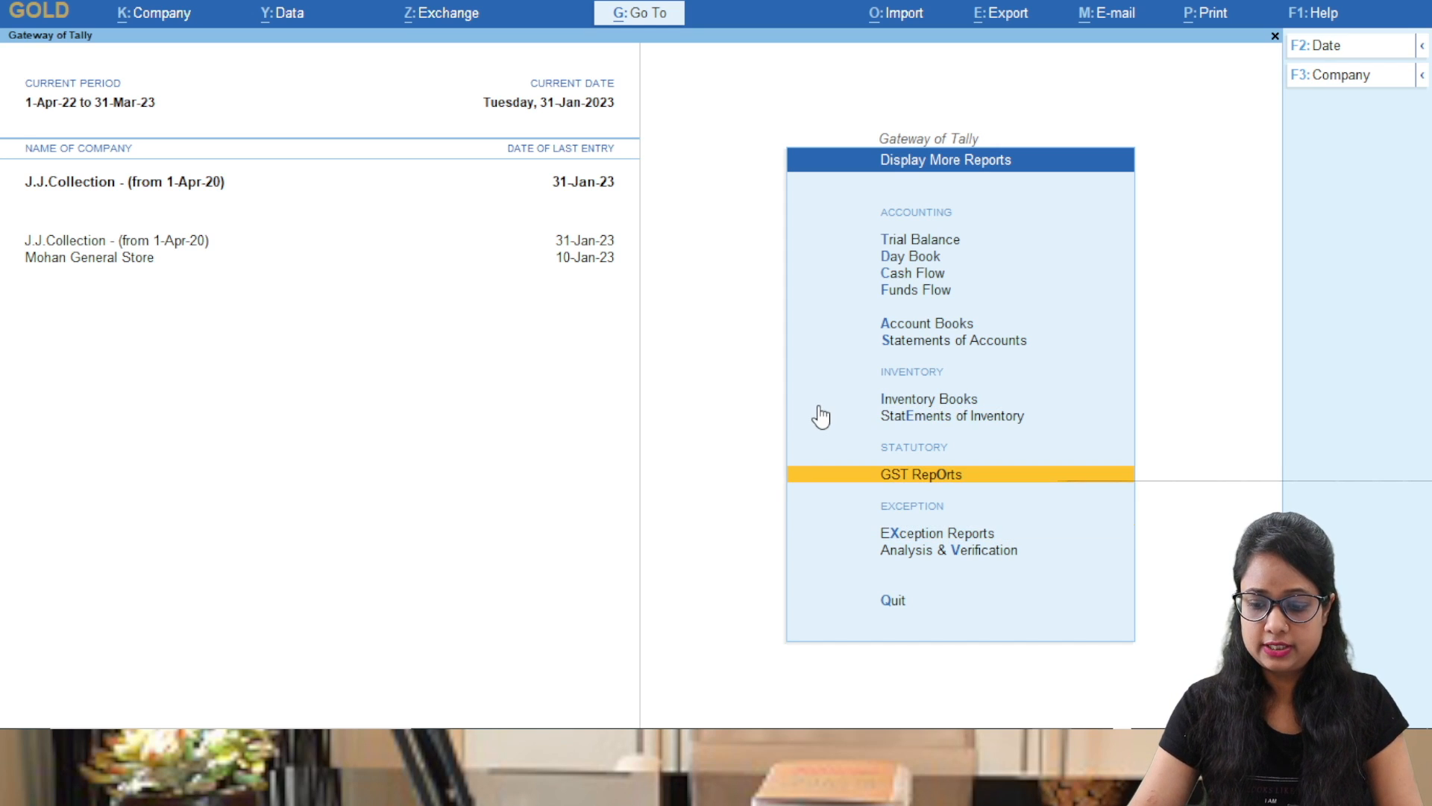
key(Return)
key(Return)
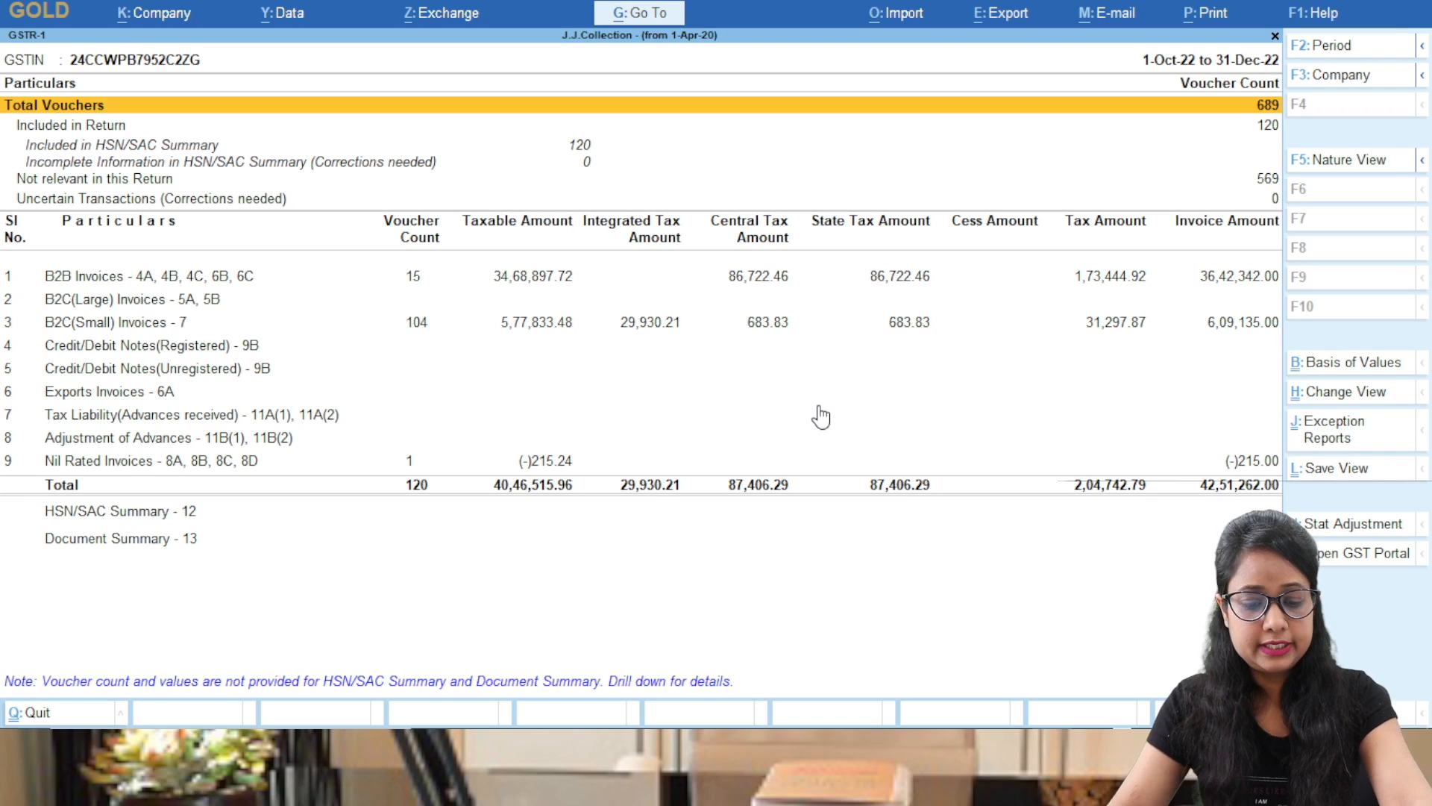
Set the GSTR-1 report period from 1.1.2023 to 31.3.2023
key(F2)
text(1.)
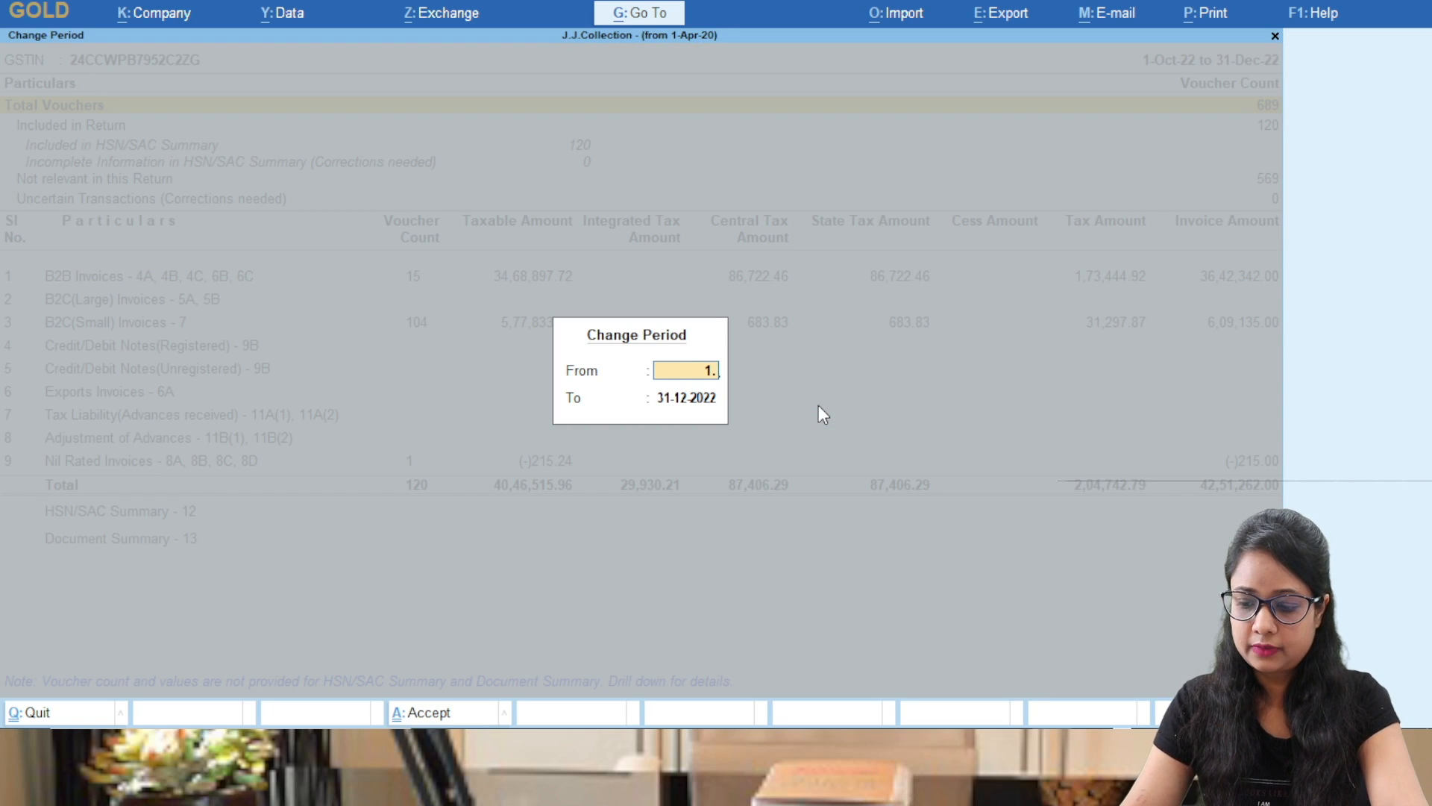
text(1.2023)
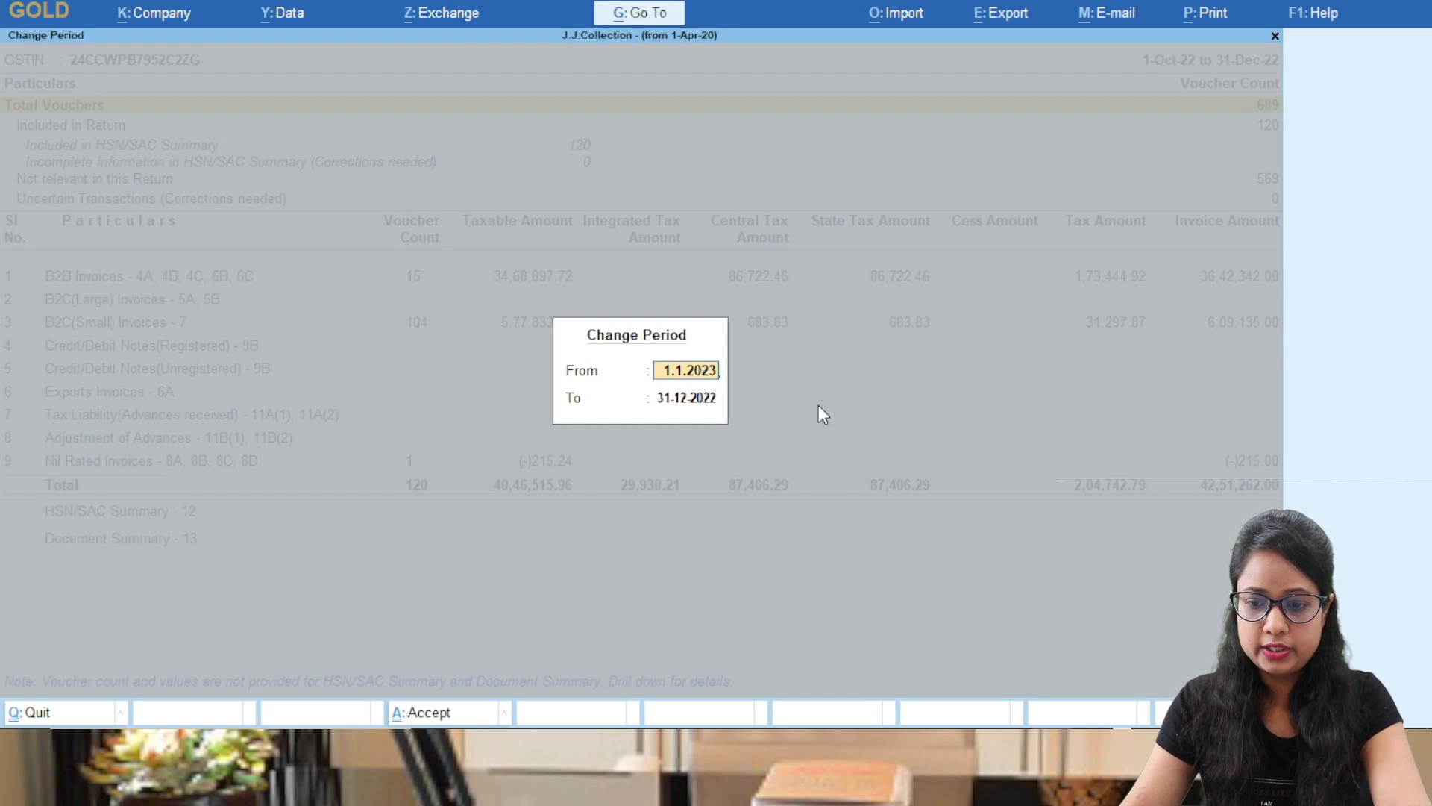
key(Return)
text(31.3.202)
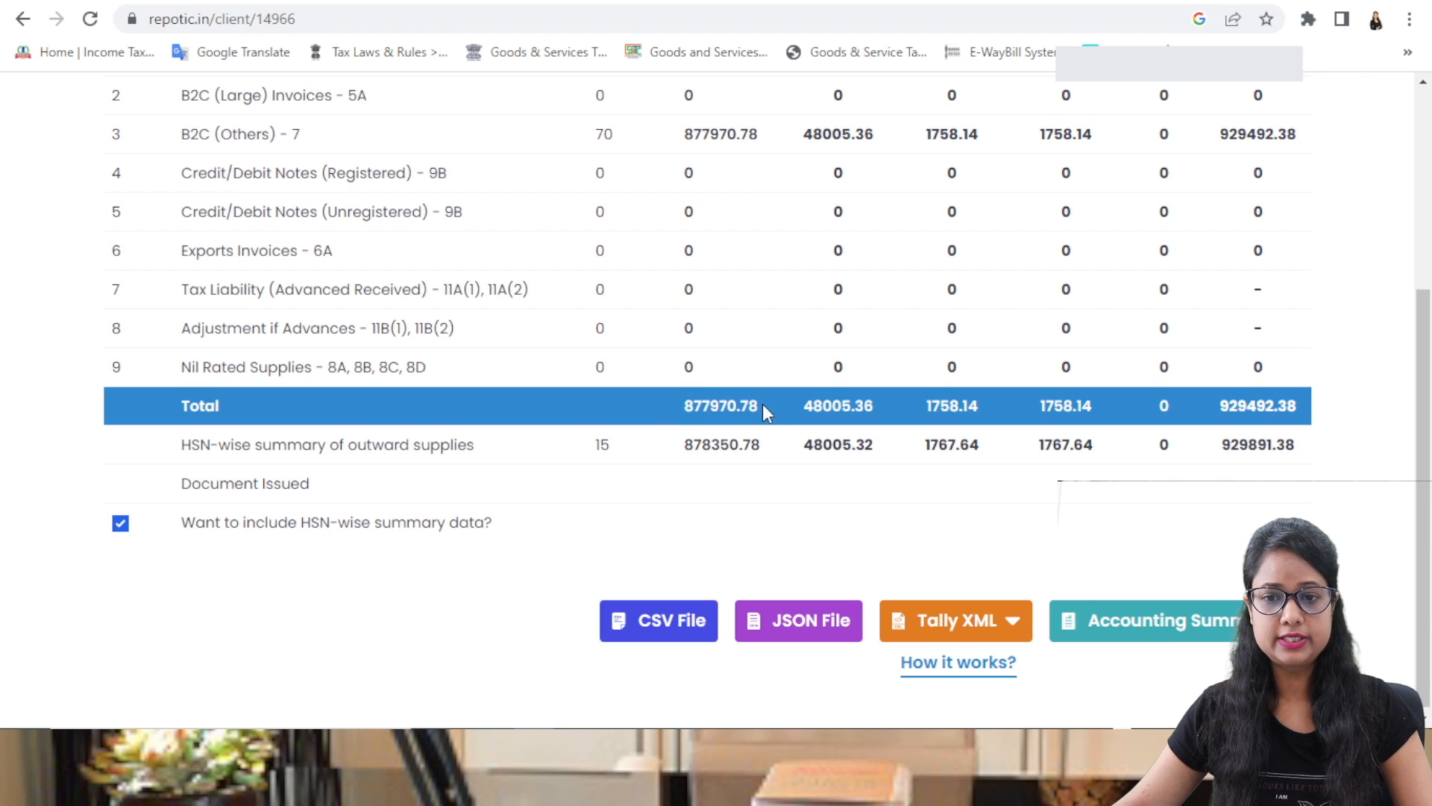
Switch back to Repotic and review the section-wise GSTR-1 totals and the HSN-wise summary for the client
scroll(729, 176, up, 1)
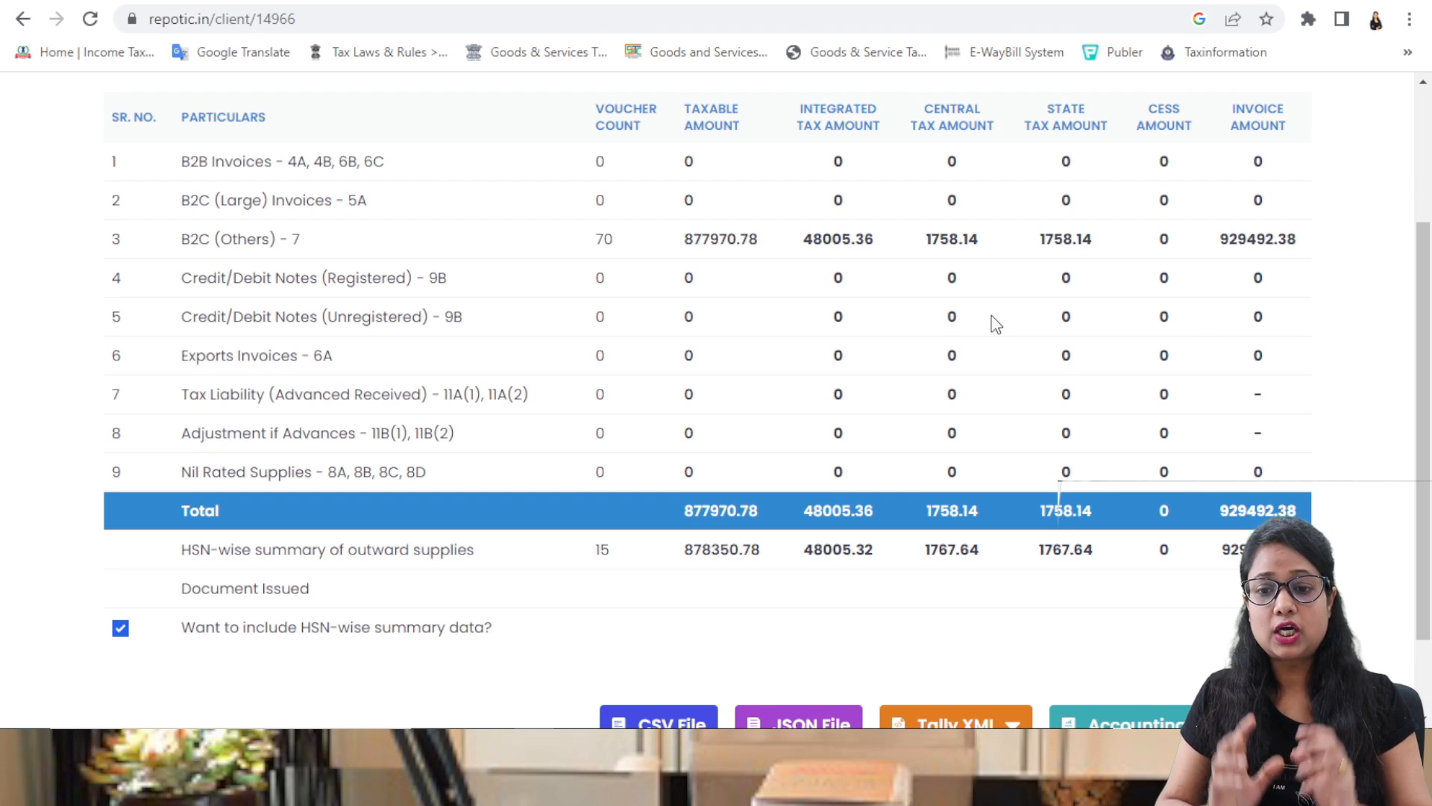
scroll(996, 325, down, 2)
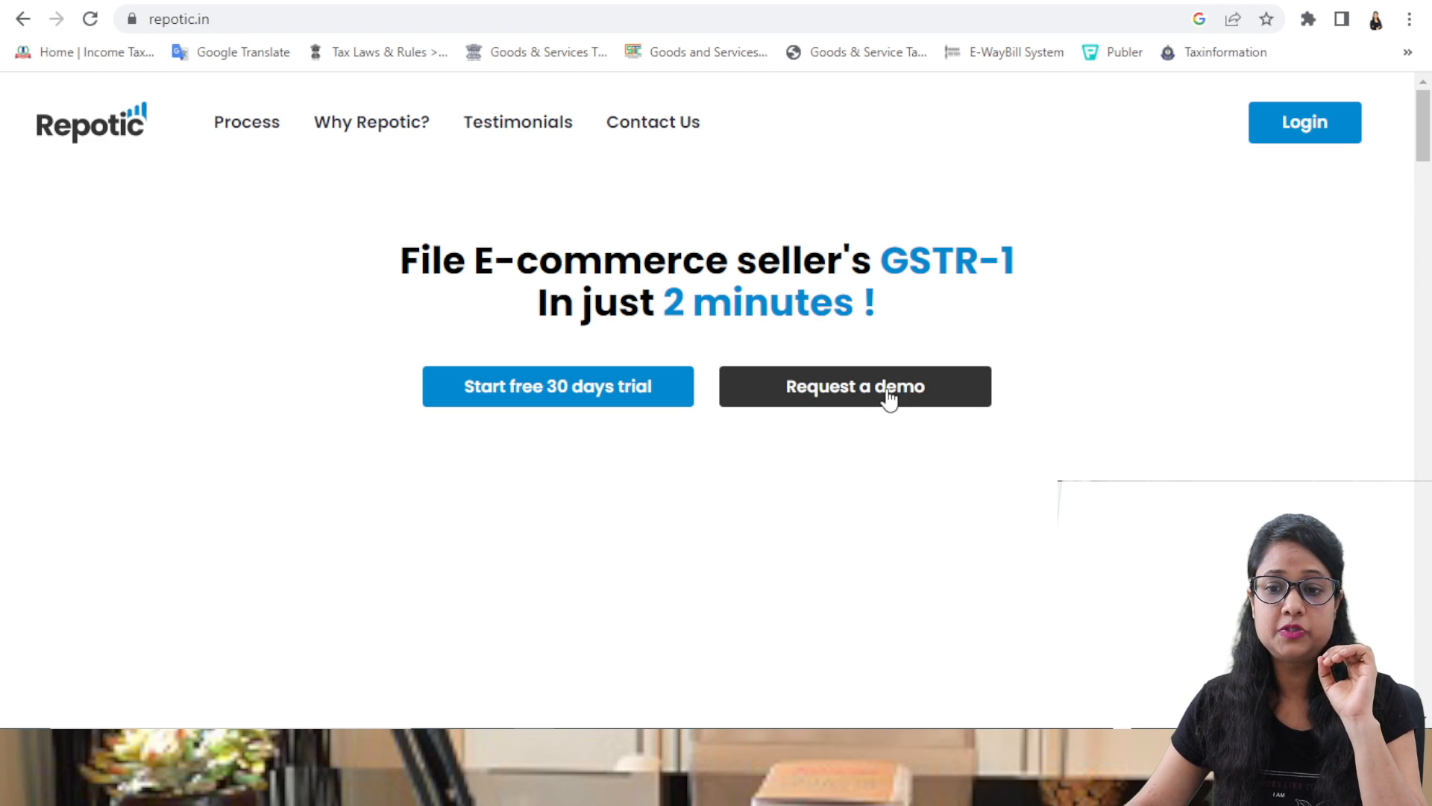
Look through the repotic.in home page for the platforms covered, benefits, working process, report formats, testimonials and contact details
scroll(878, 396, down, 1)
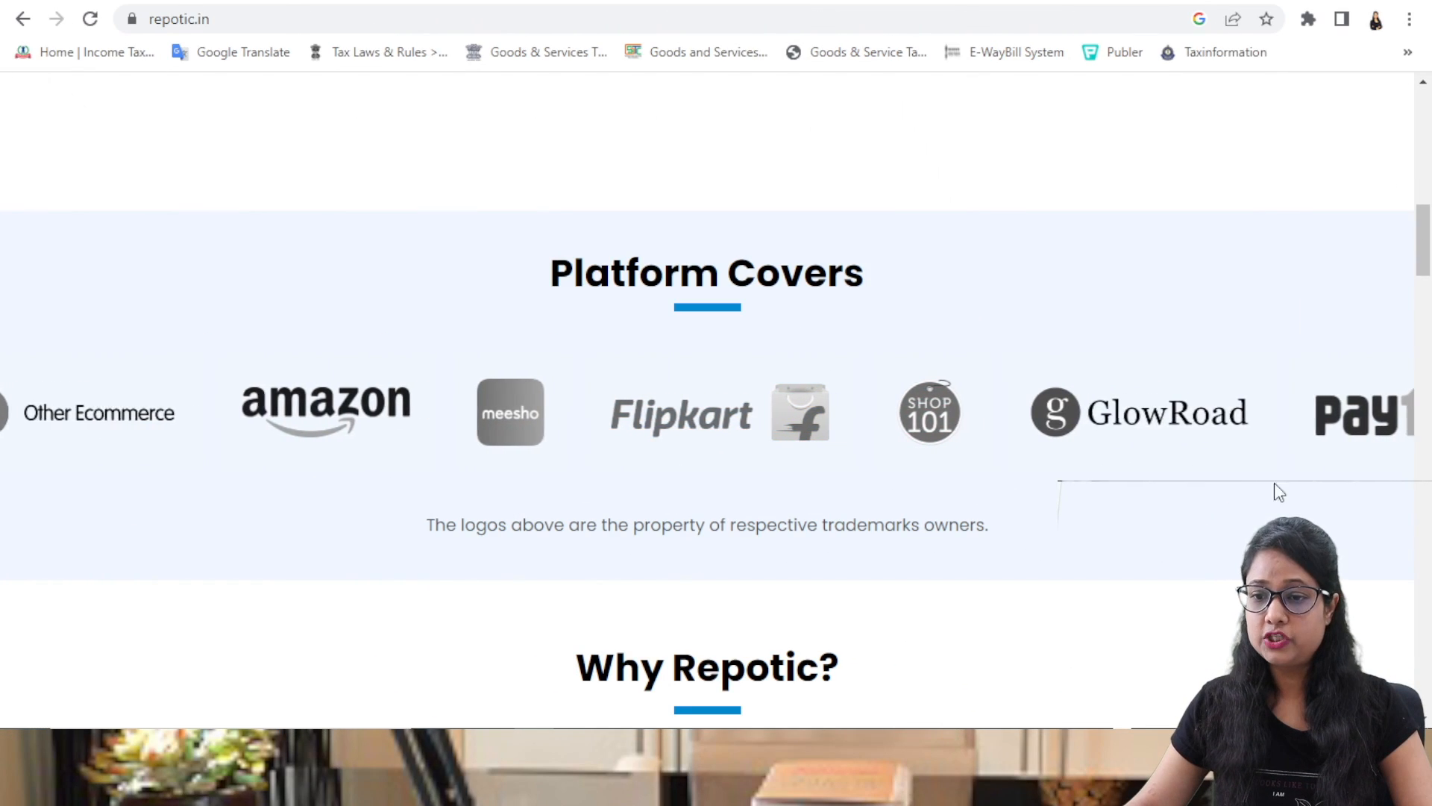
scroll(1292, 489, down, 5)
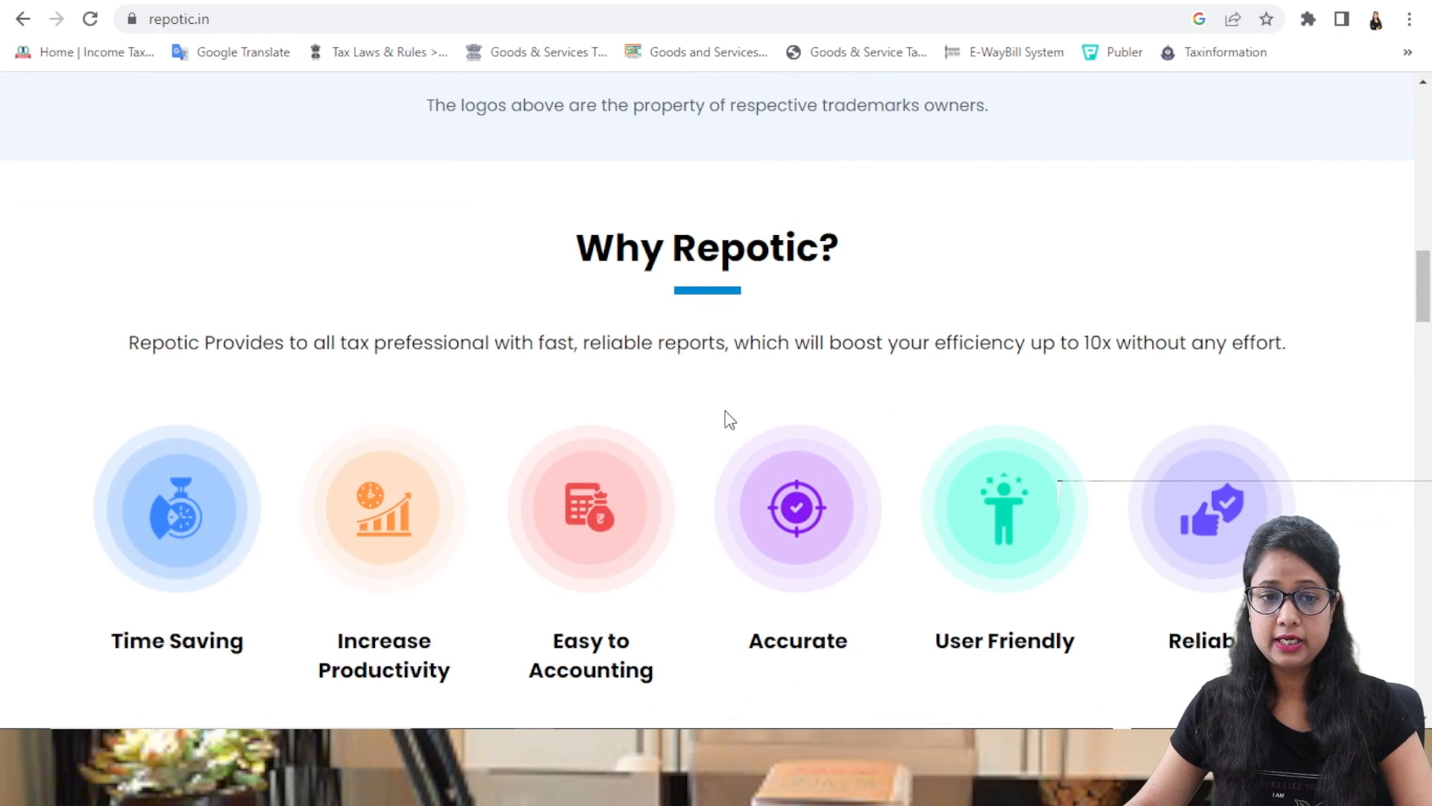
scroll(646, 397, down, 1)
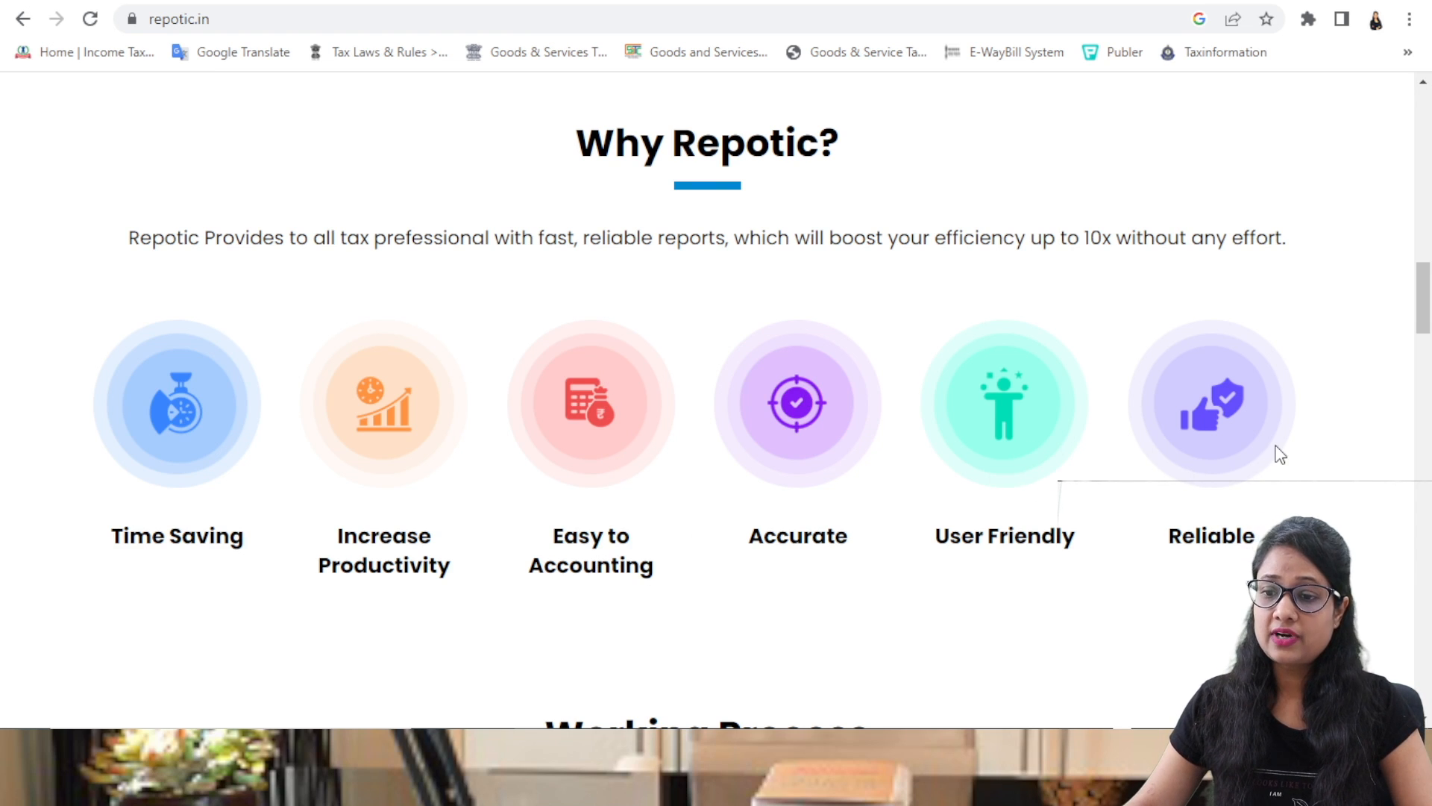
scroll(1313, 466, down, 10)
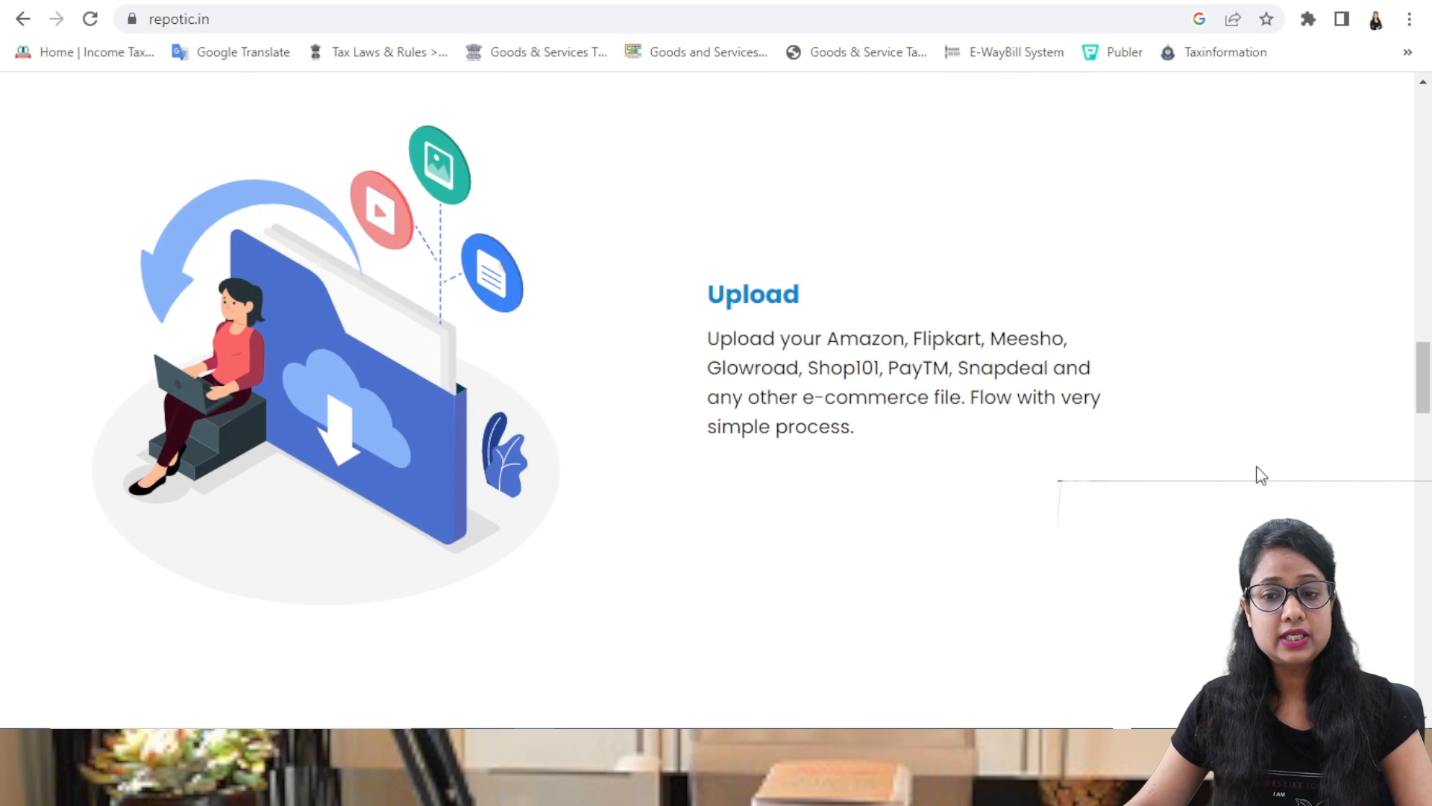
scroll(1087, 443, down, 8)
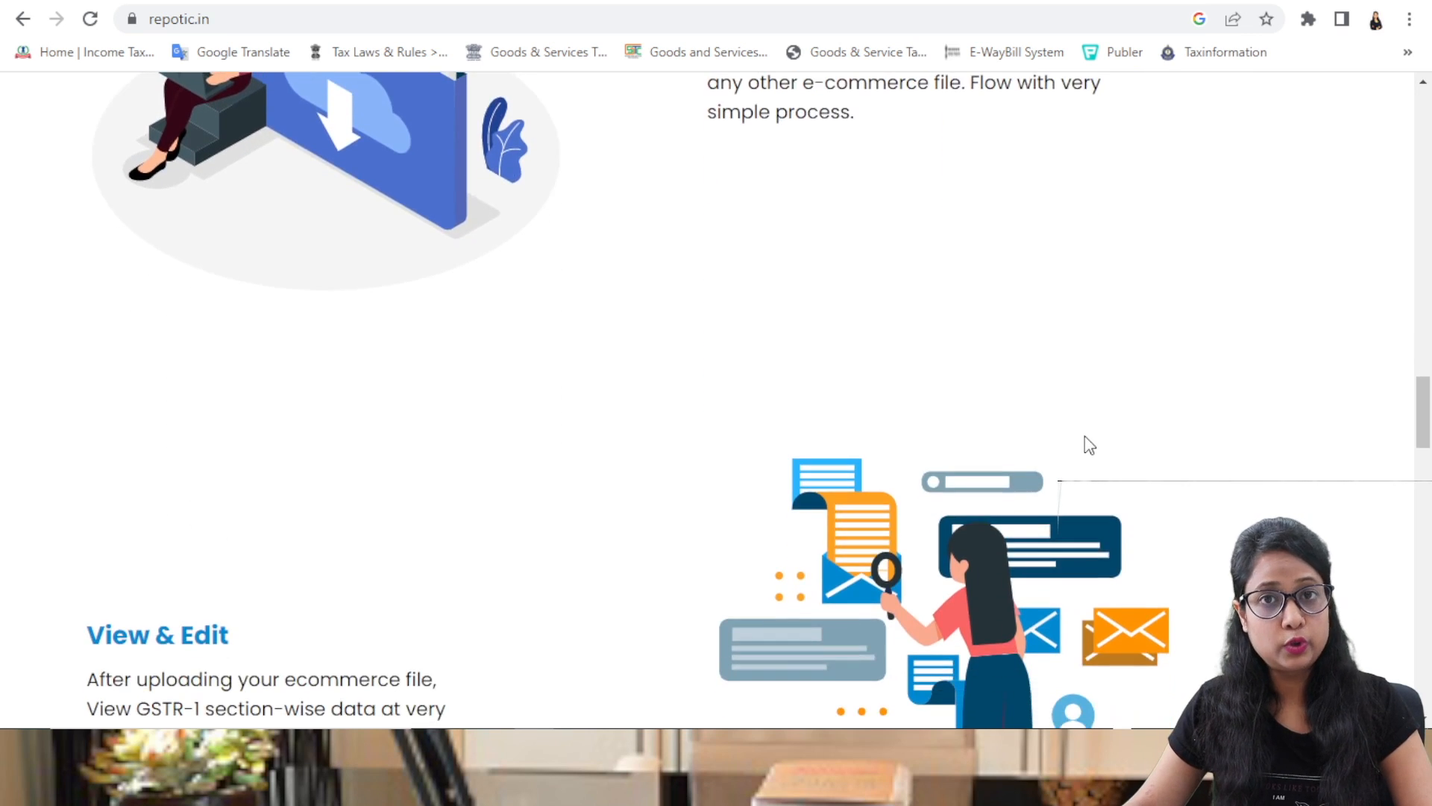
scroll(411, 365, down, 8)
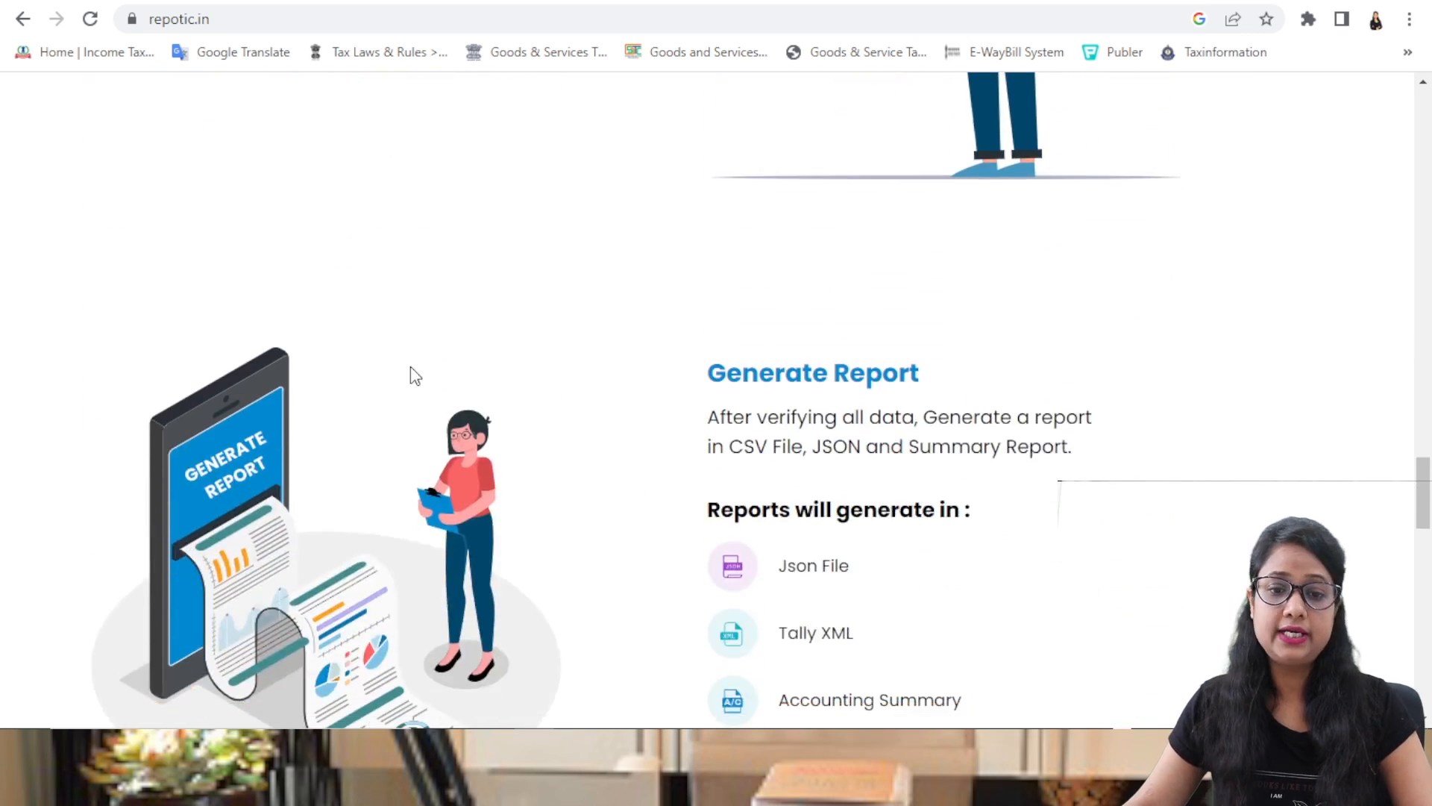
scroll(992, 231, down, 2)
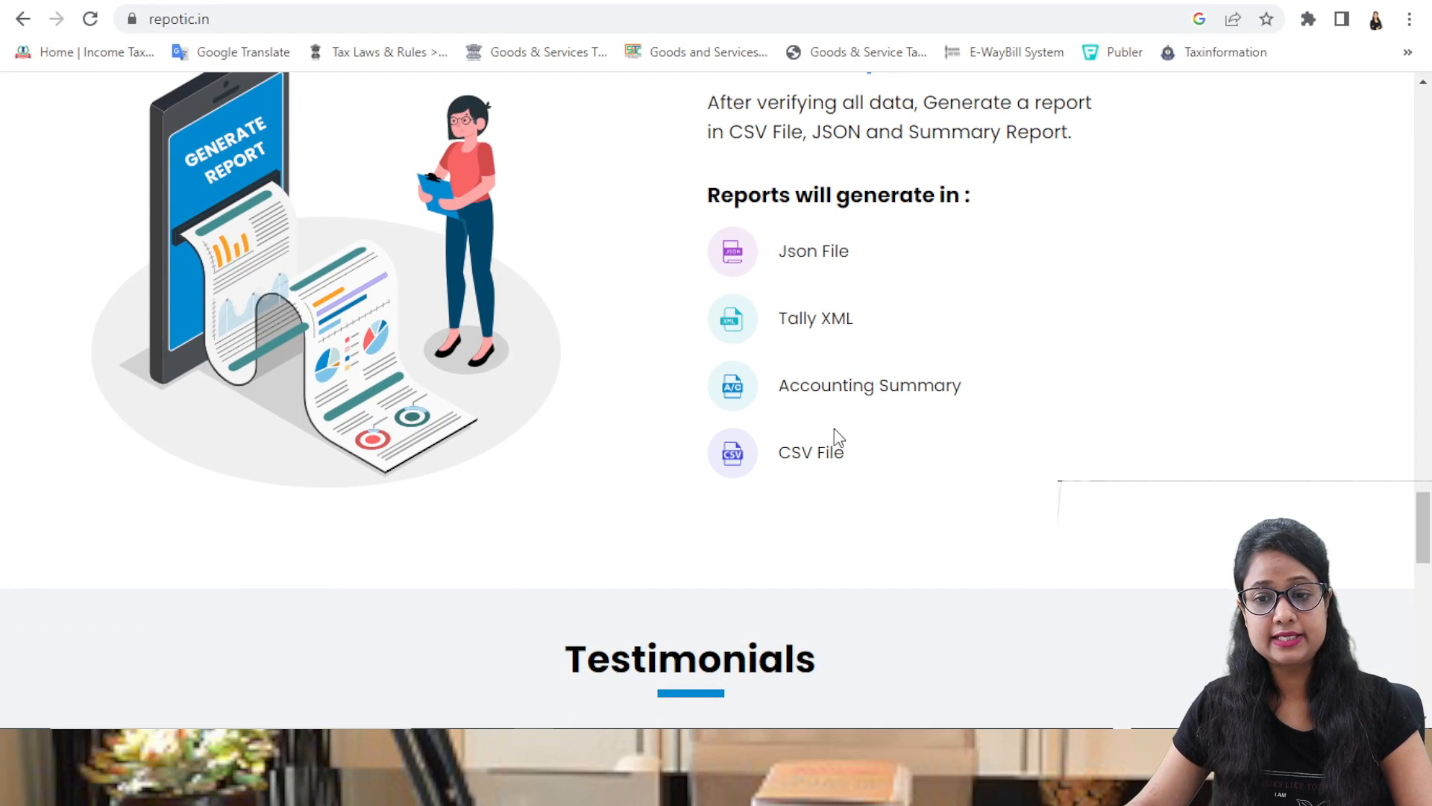
scroll(988, 428, down, 1)
scroll(989, 429, down, 1)
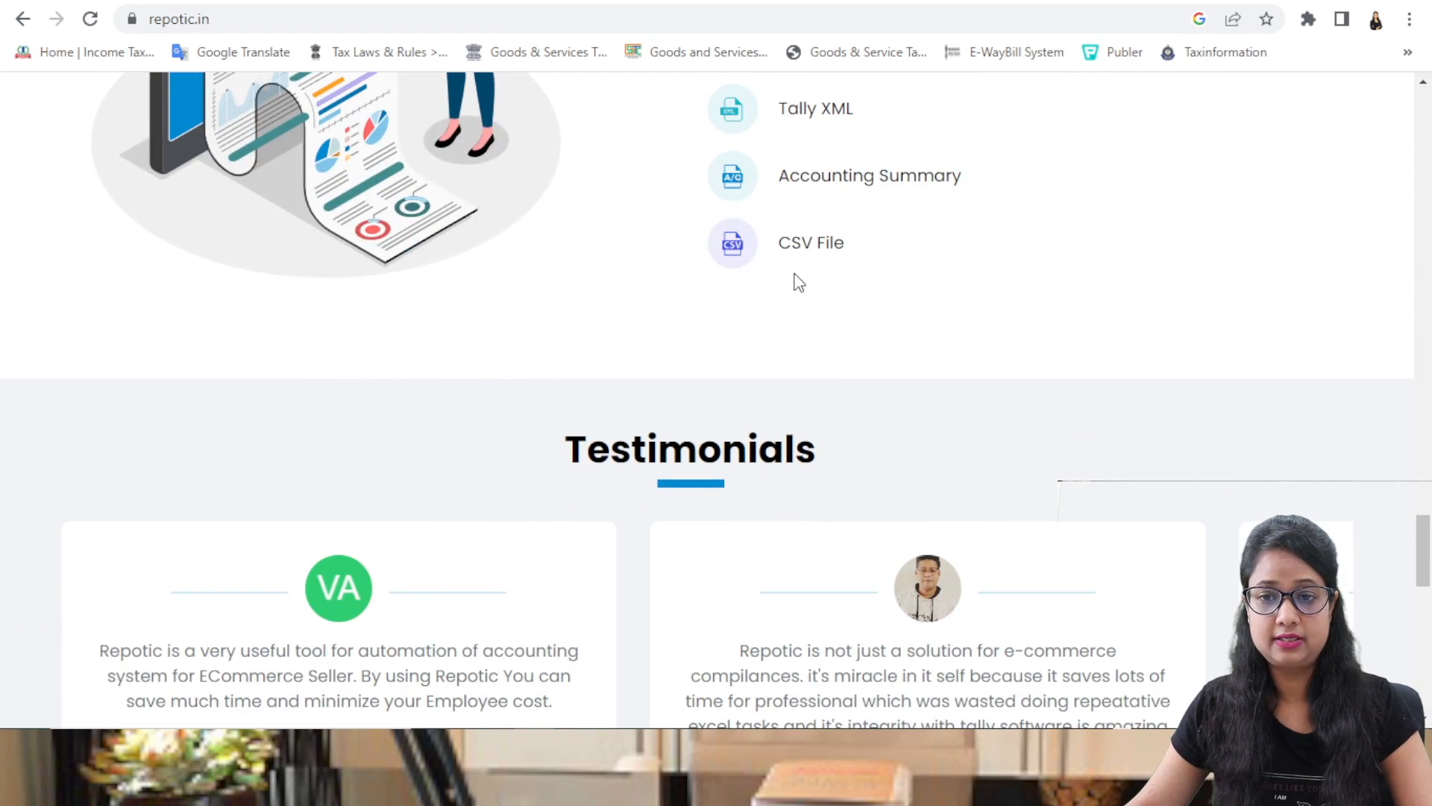
scroll(892, 310, down, 5)
scroll(891, 308, up, 5)
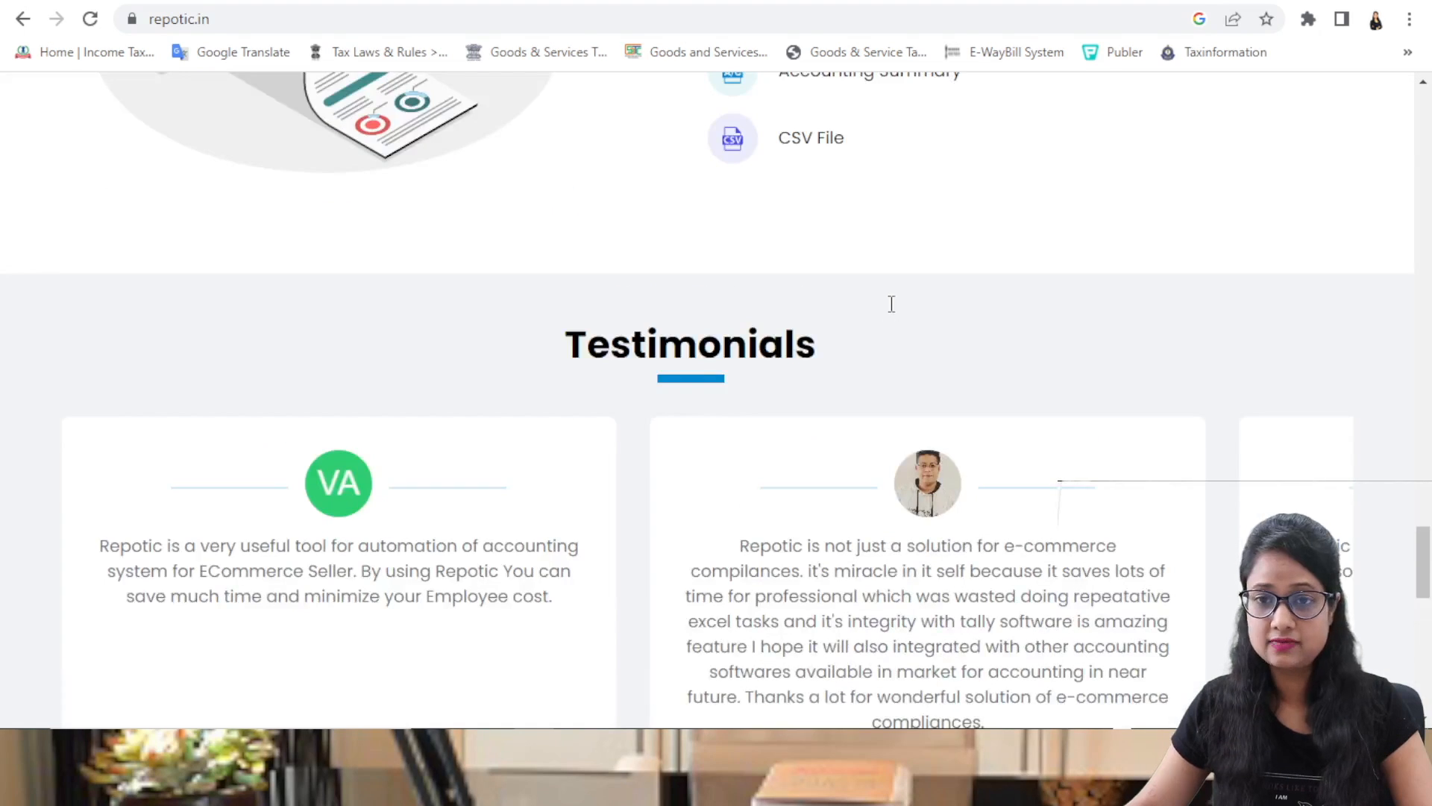
scroll(860, 262, down, 6)
scroll(1186, 441, down, 5)
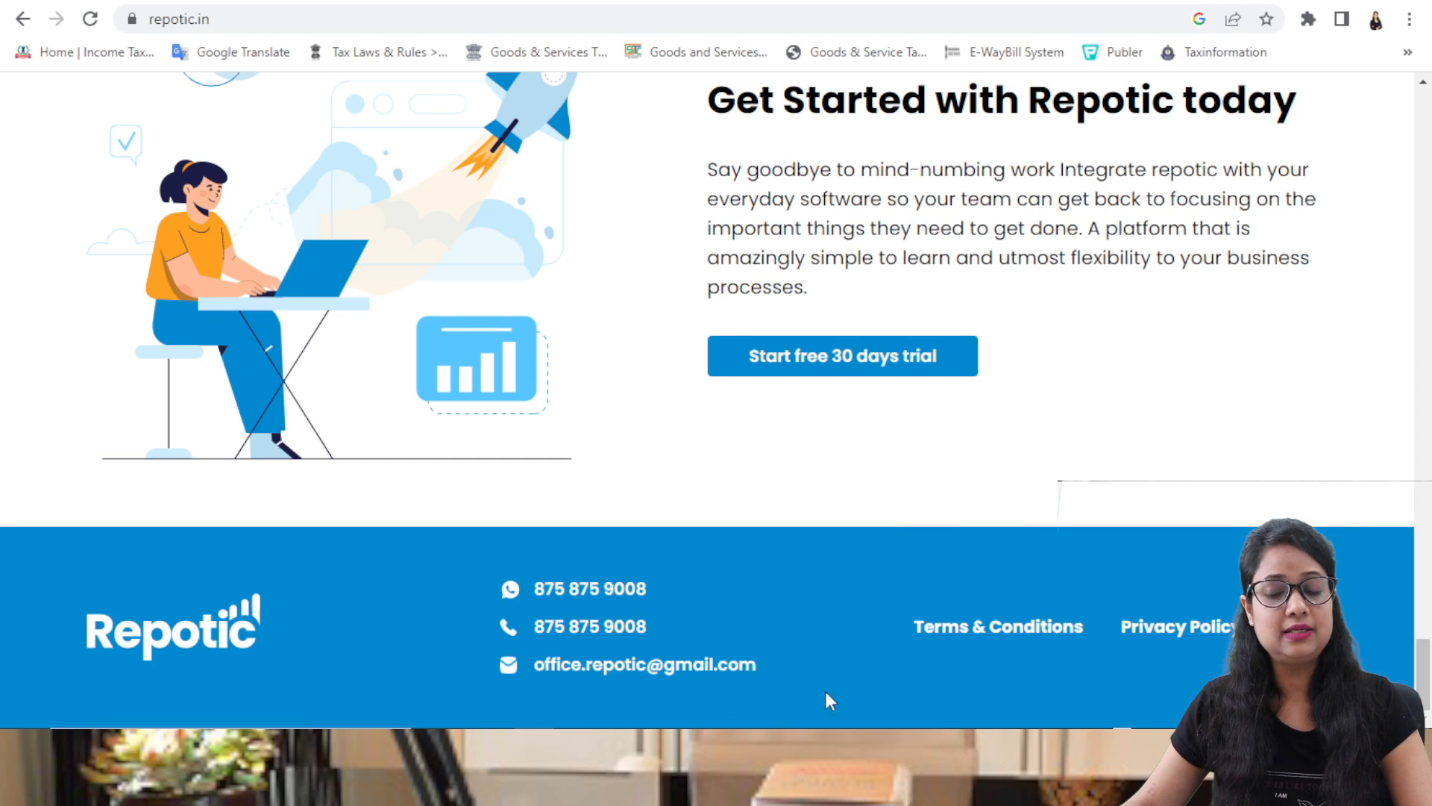
scroll(1122, 665, up, 20)
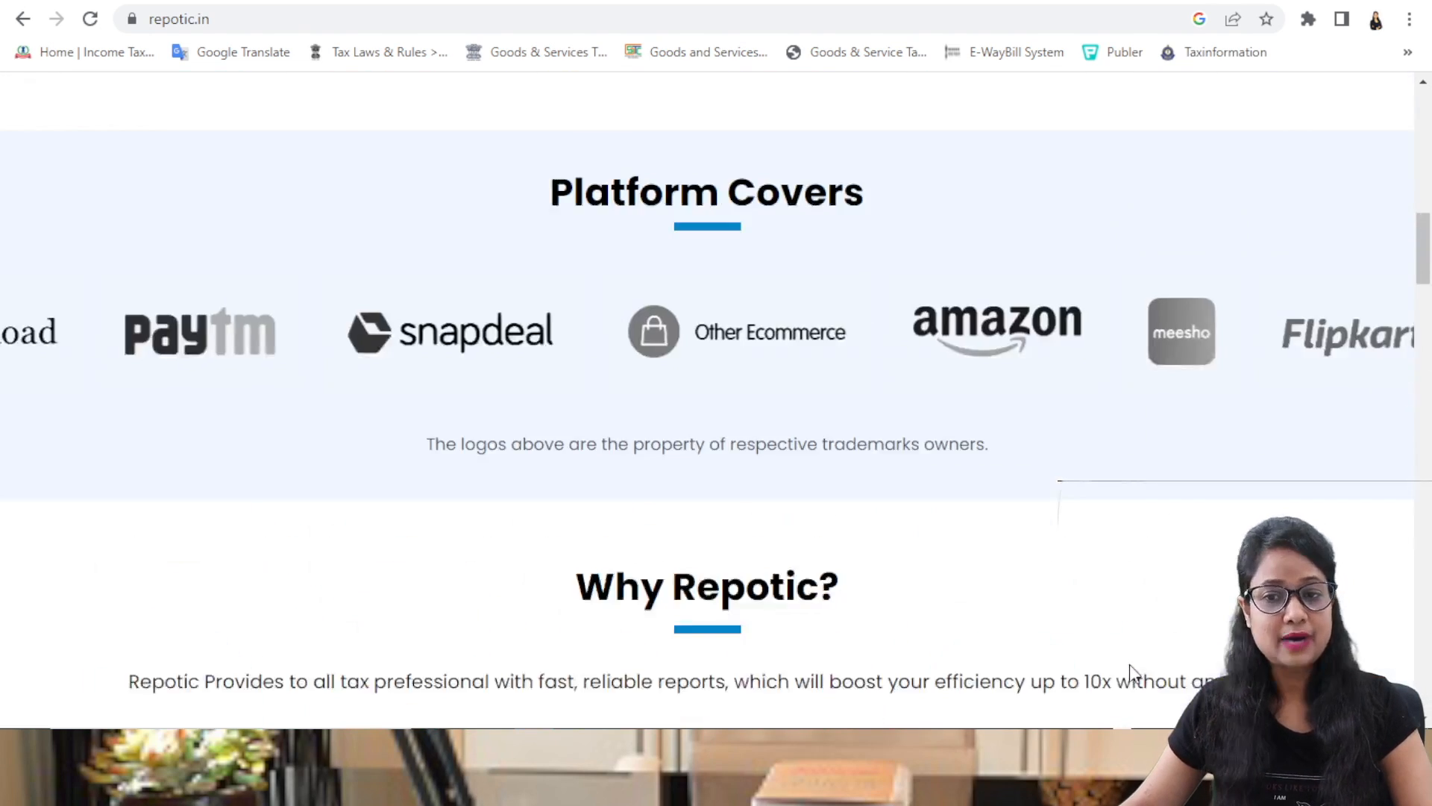
scroll(1129, 664, up, 10)
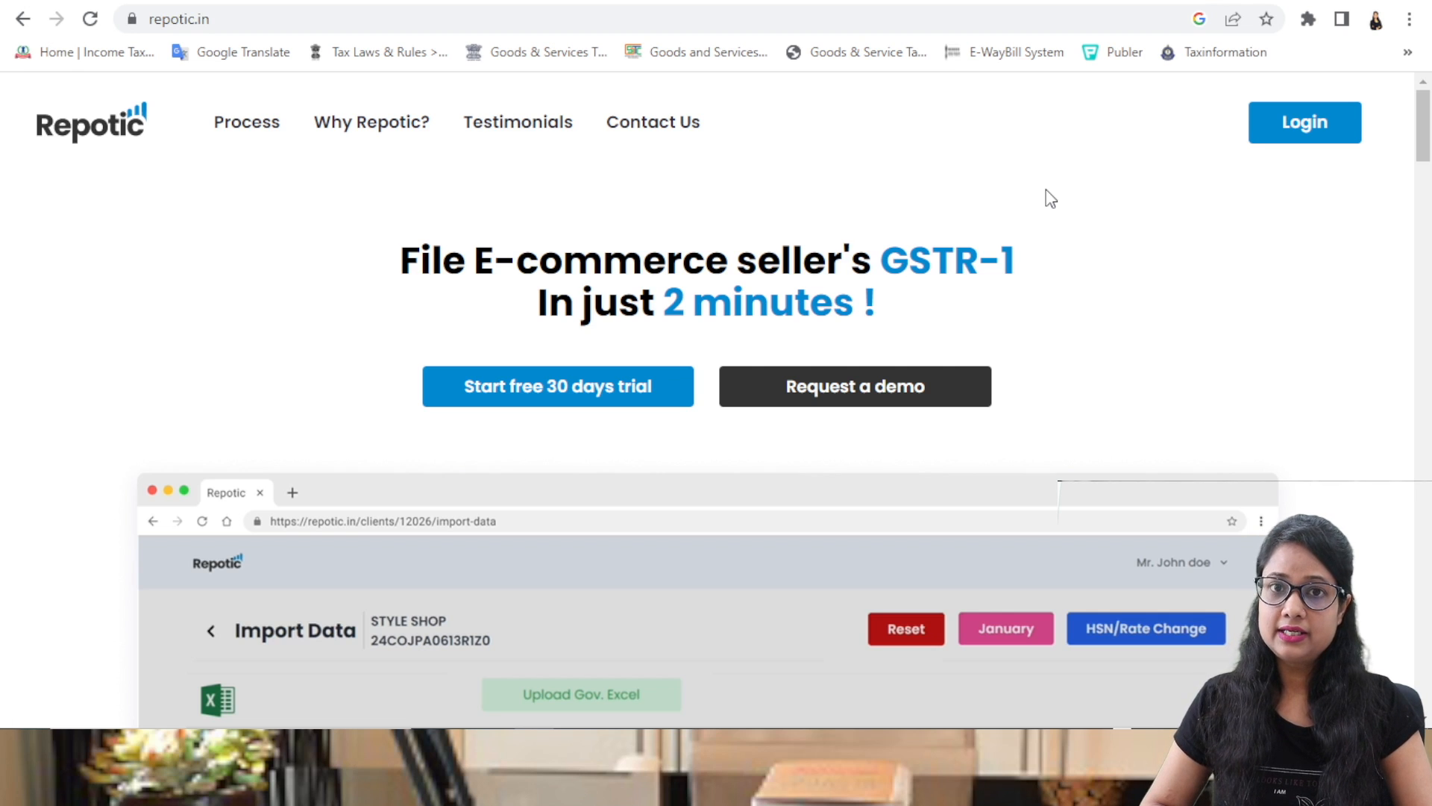